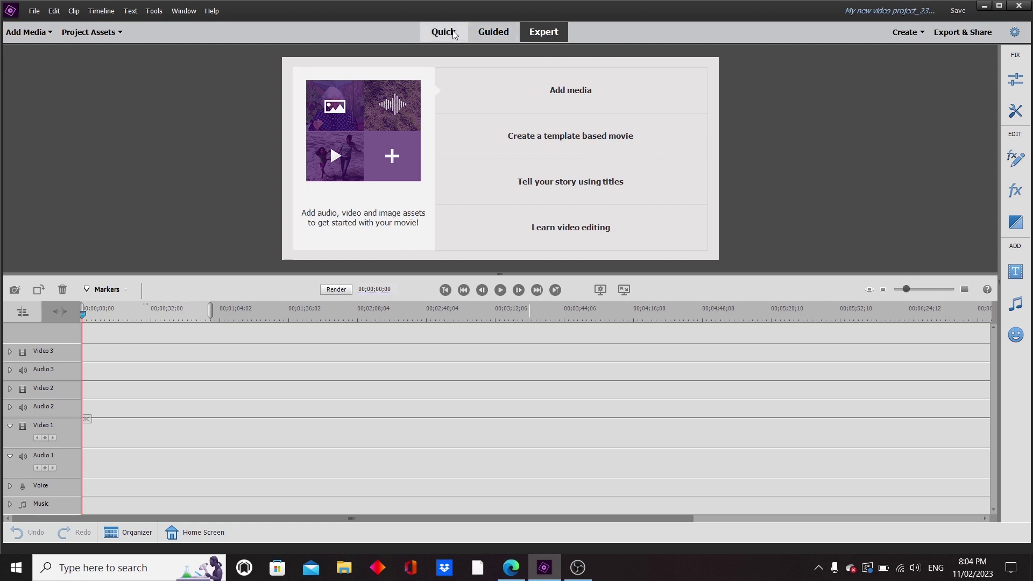
- Look at the Guided editing mode and return to the Expert workspace
click(490, 35)
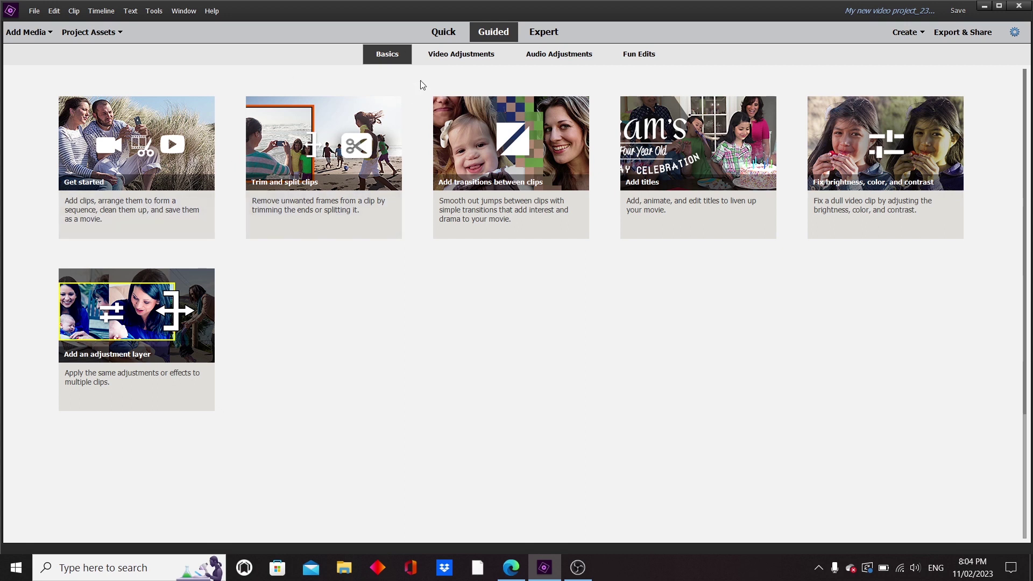
click(542, 34)
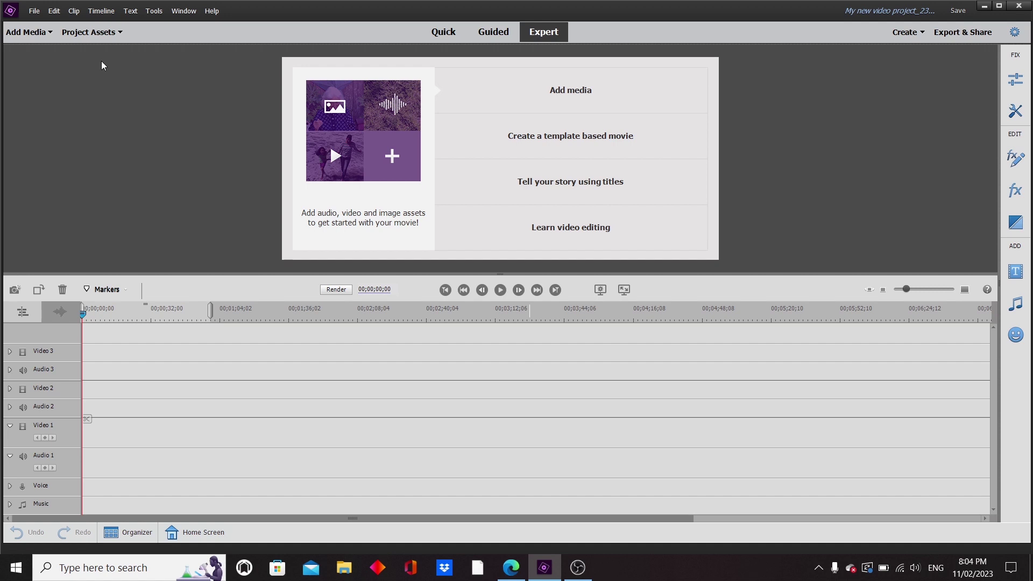
- Start adding media from files and folders, and browse to the Keeping it Real - Ep 26 folder inside OzinPictures
click(34, 34)
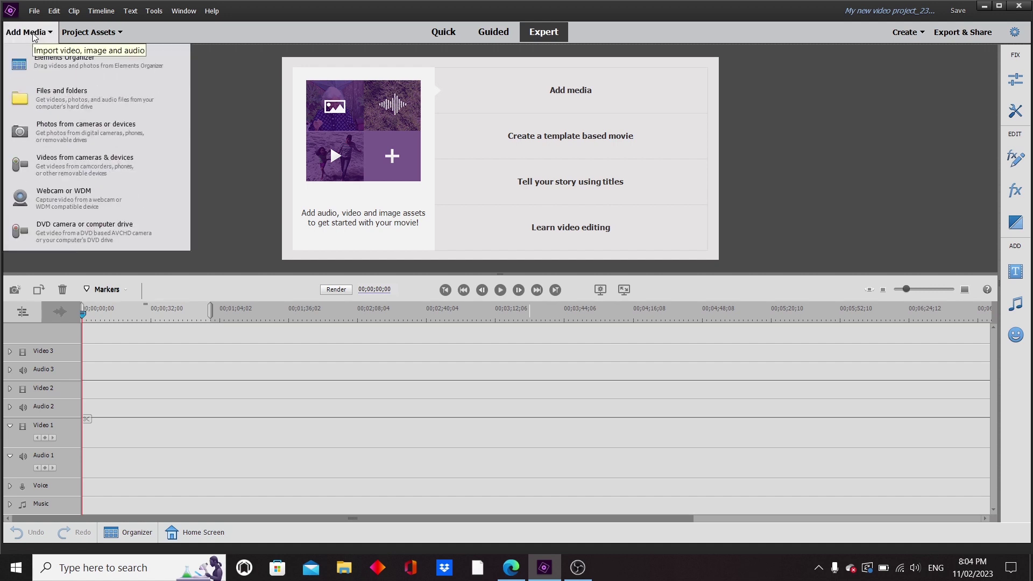
click(71, 102)
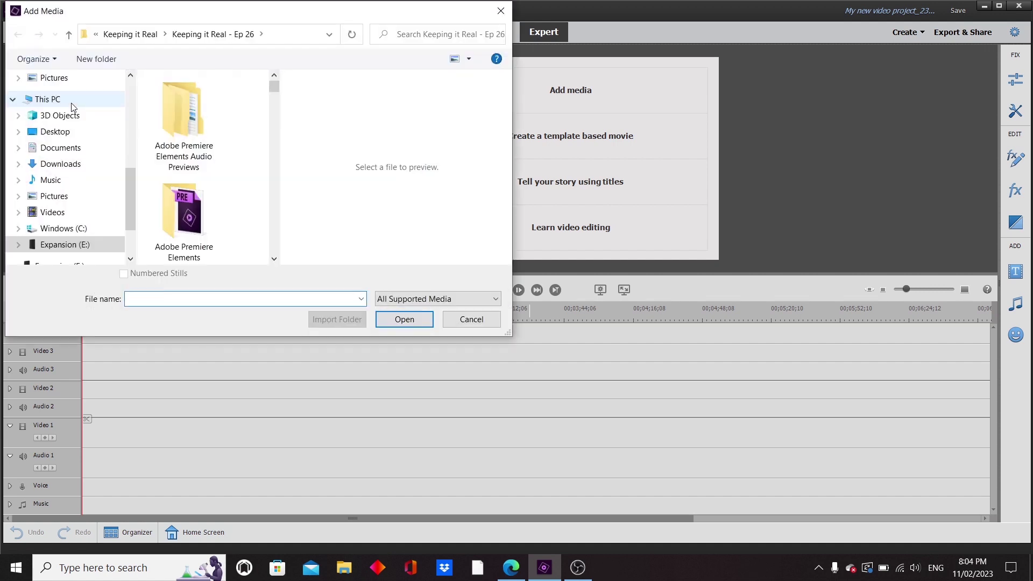
drag(132, 200, 136, 232)
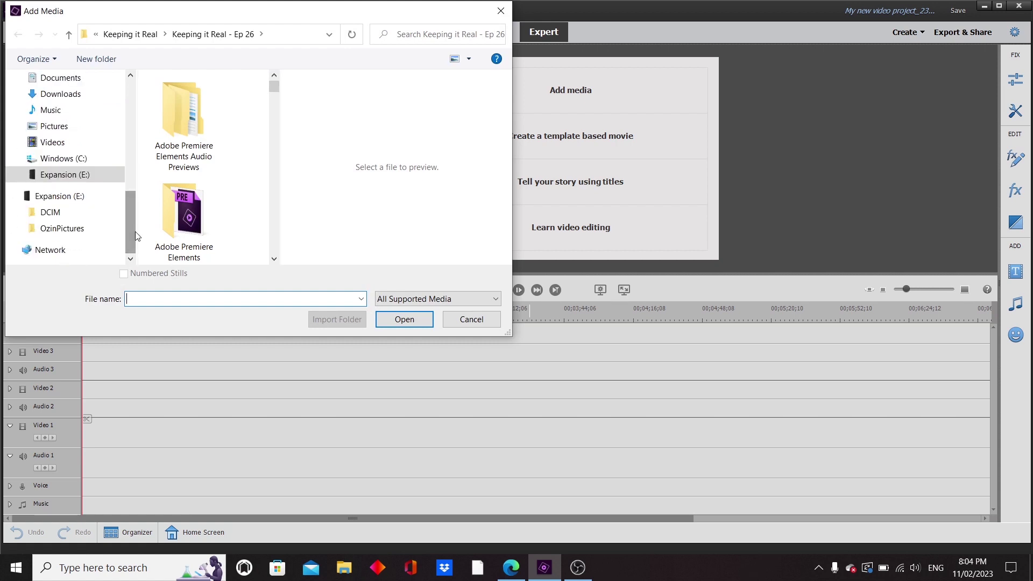
click(86, 228)
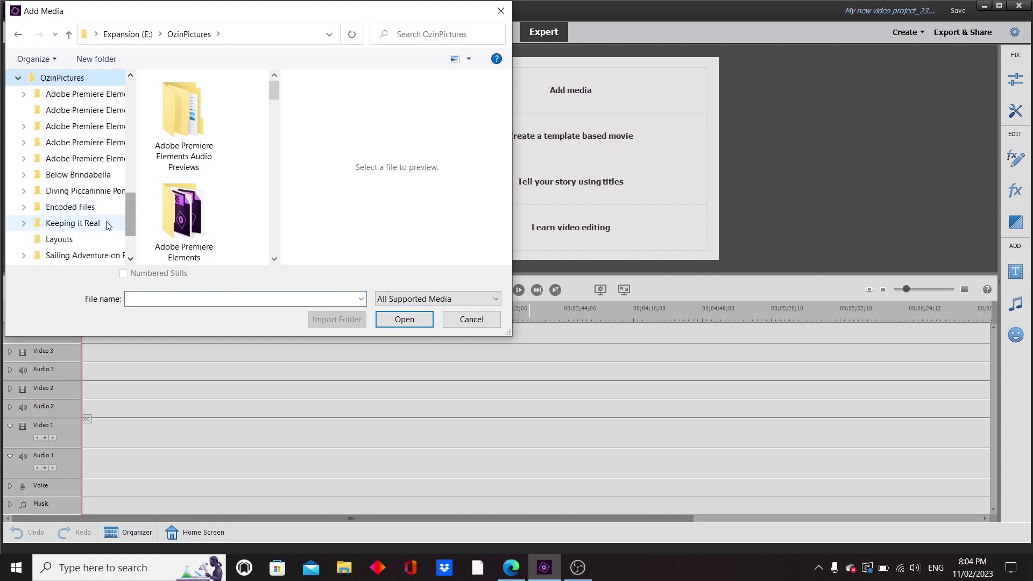
click(105, 223)
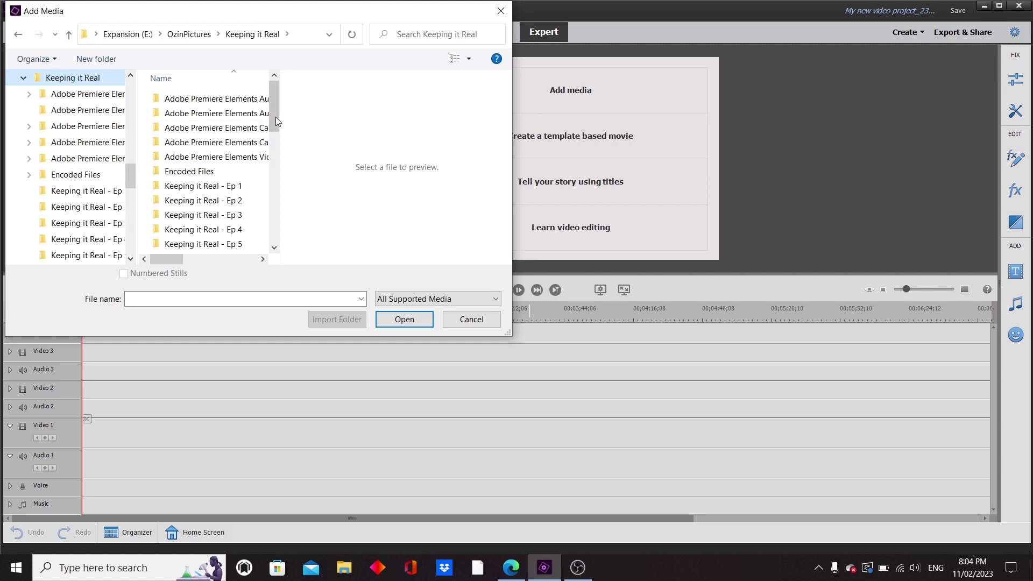
drag(277, 114, 258, 216)
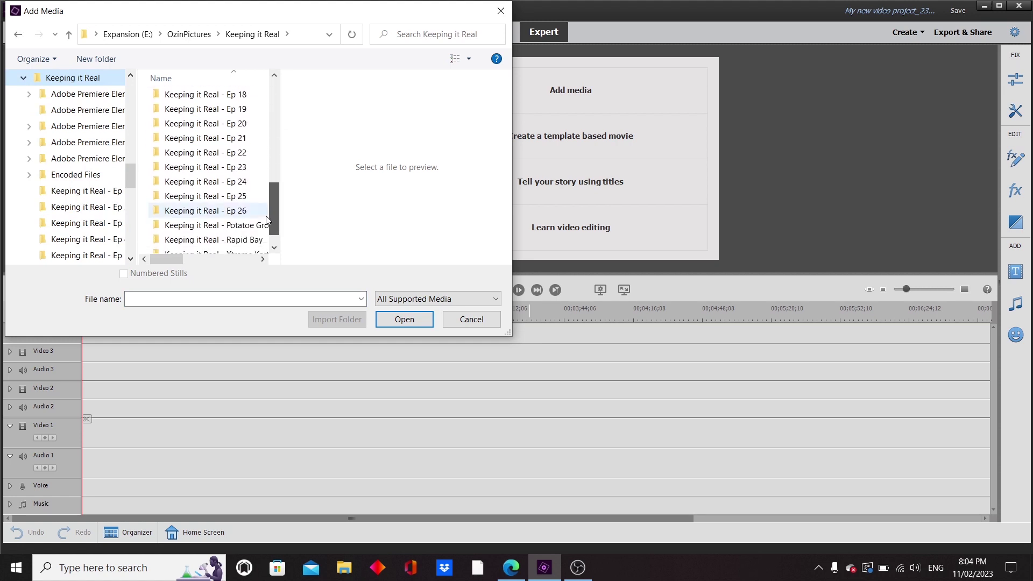
double_click(240, 213)
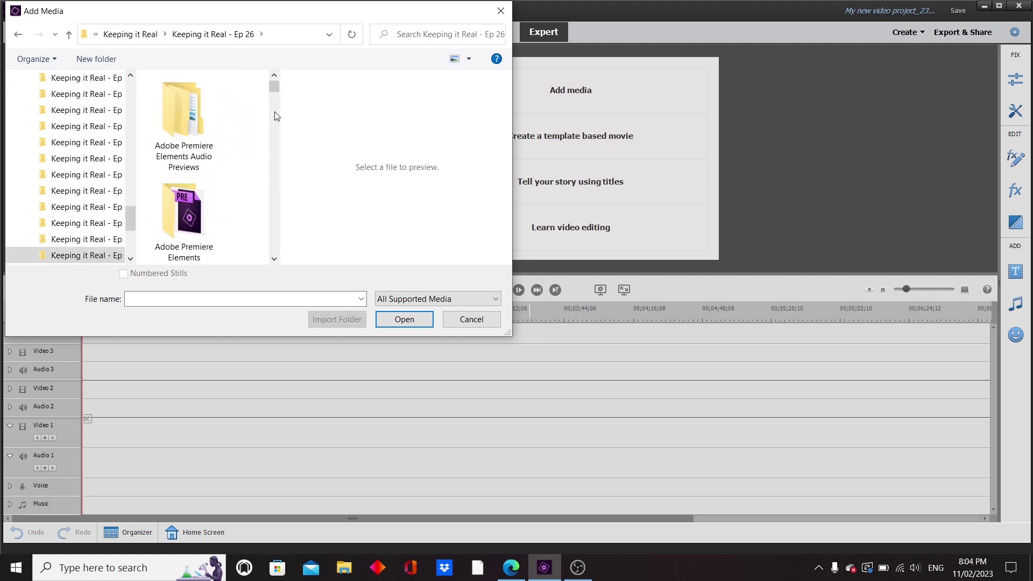
- Import the video clips GH013194 and GH013195 from the Ep 26 folder into the project
drag(273, 87, 262, 191)
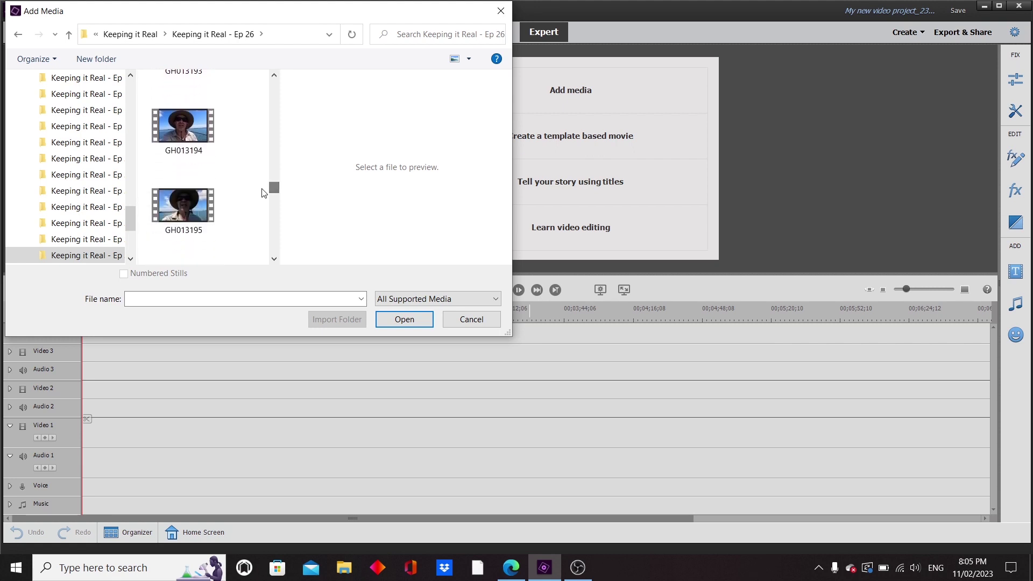
click(193, 141)
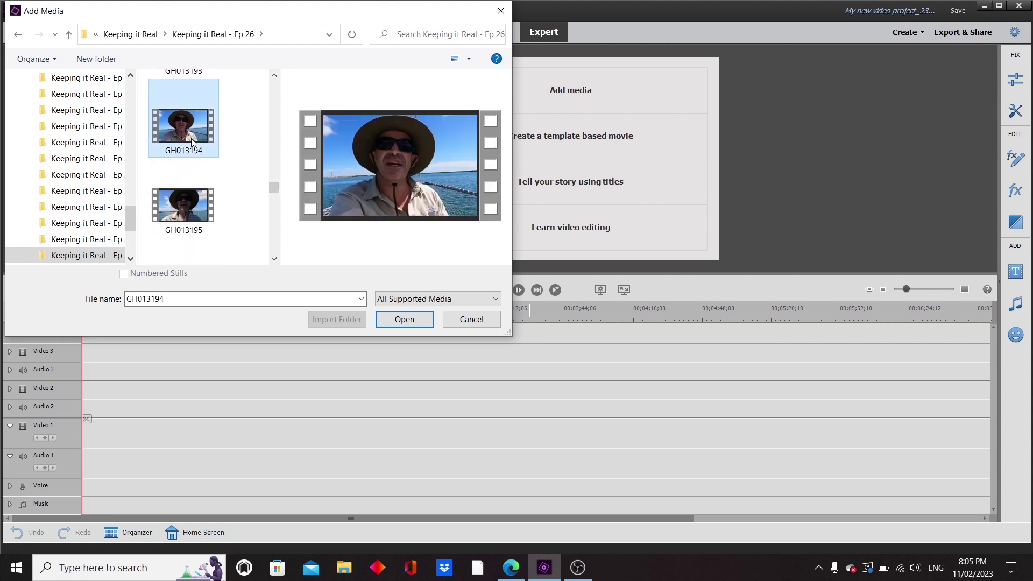
key(shift+Down)
key(Return)
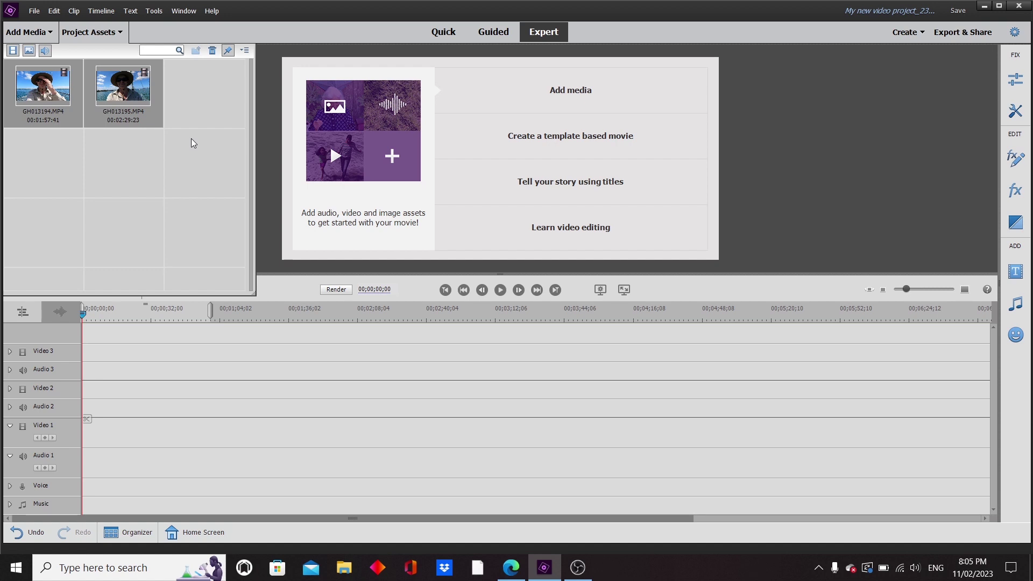
- Place only the GH013195.MP4 clip from the project assets at the very start of the Video 1 track
click(105, 37)
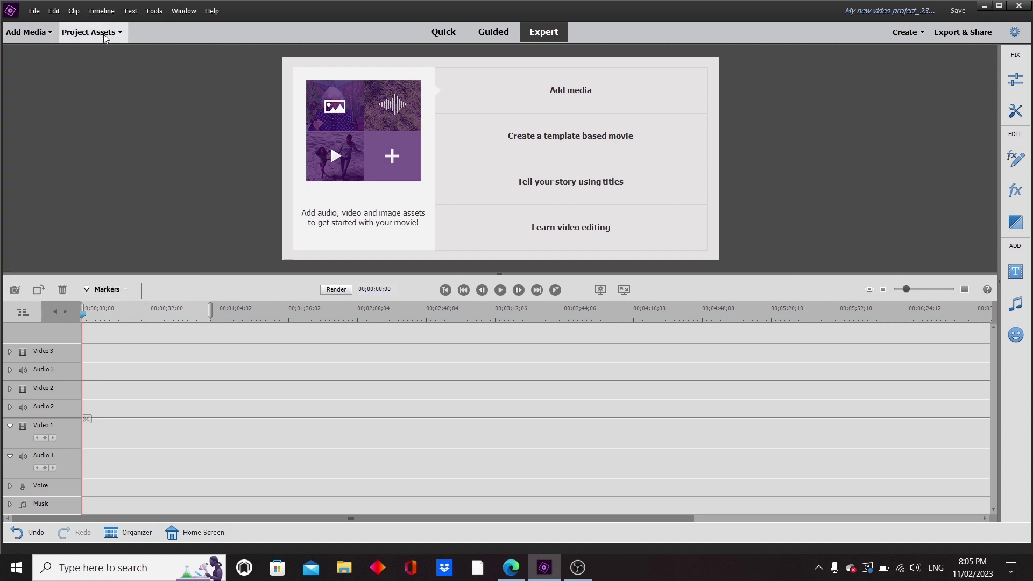
click(106, 37)
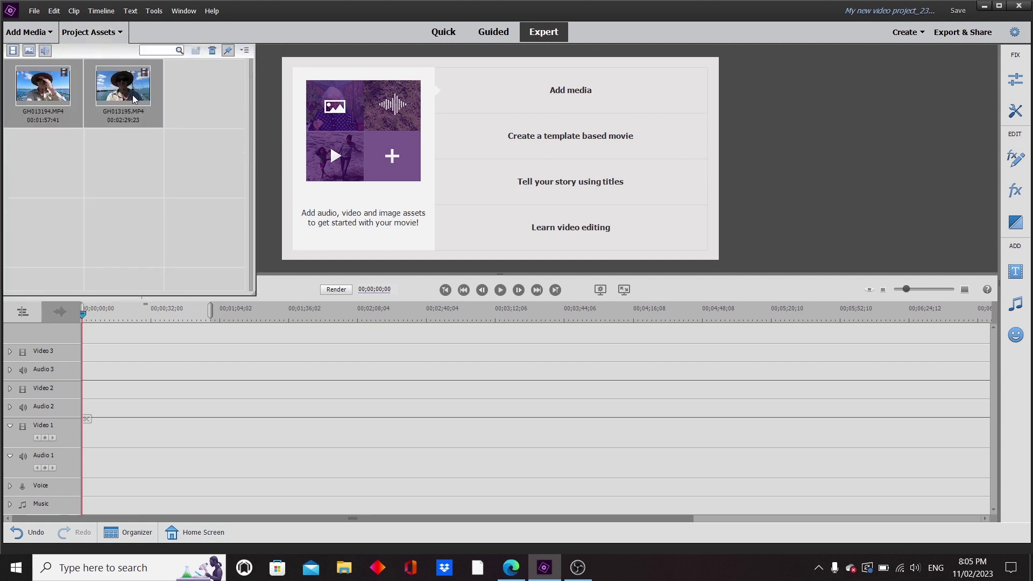
click(121, 161)
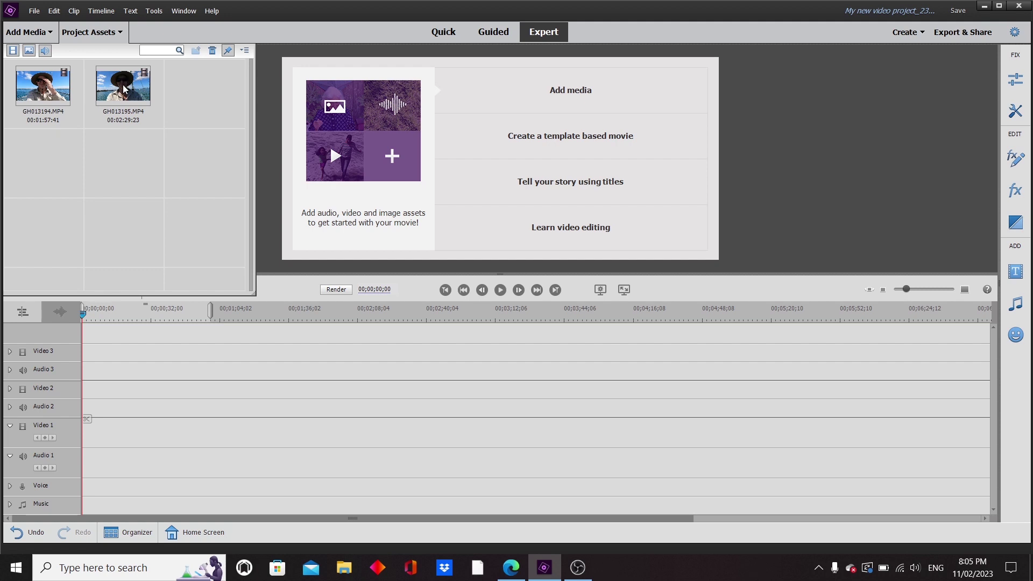
drag(125, 86, 146, 425)
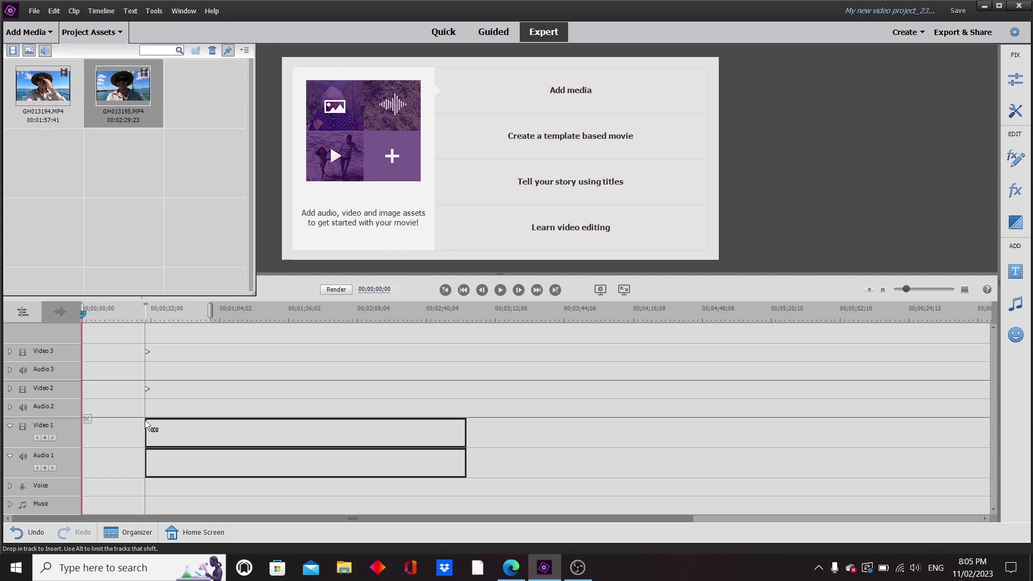
drag(146, 425, 83, 435)
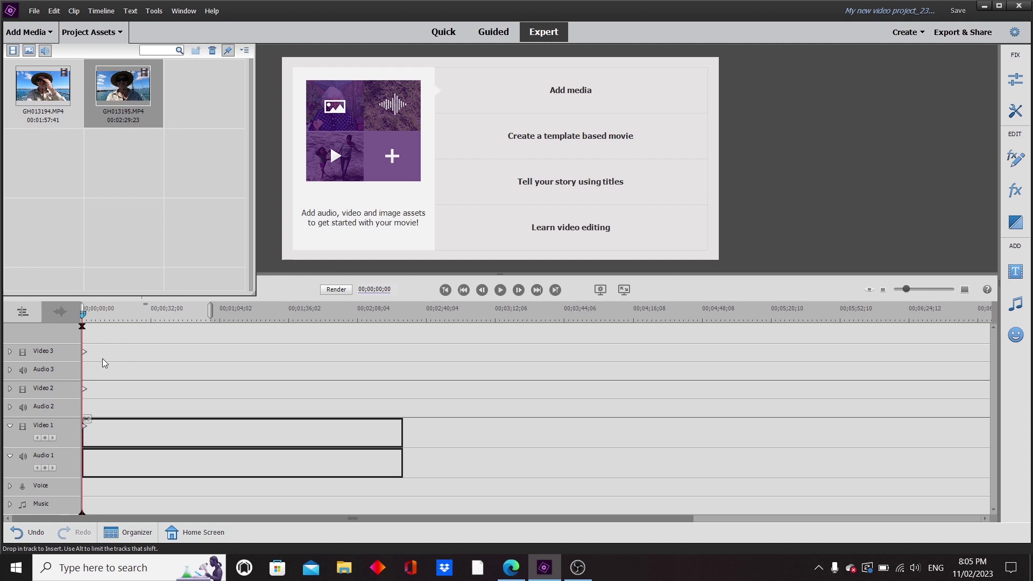
drag(139, 347, 138, 347)
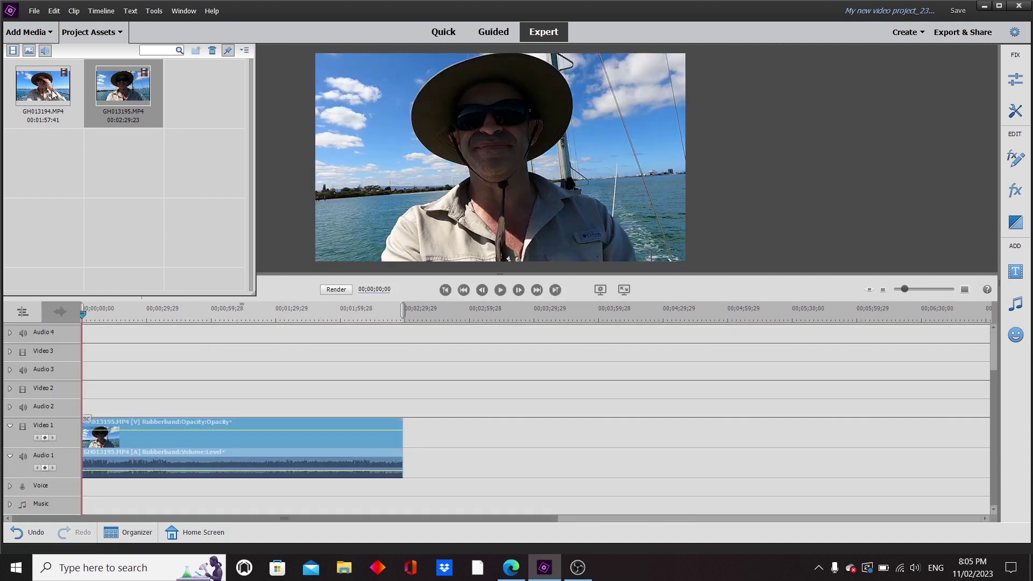
- Add GH013194.MP4 to Video 1 directly after the first clip, and hide the project assets
drag(54, 96, 410, 440)
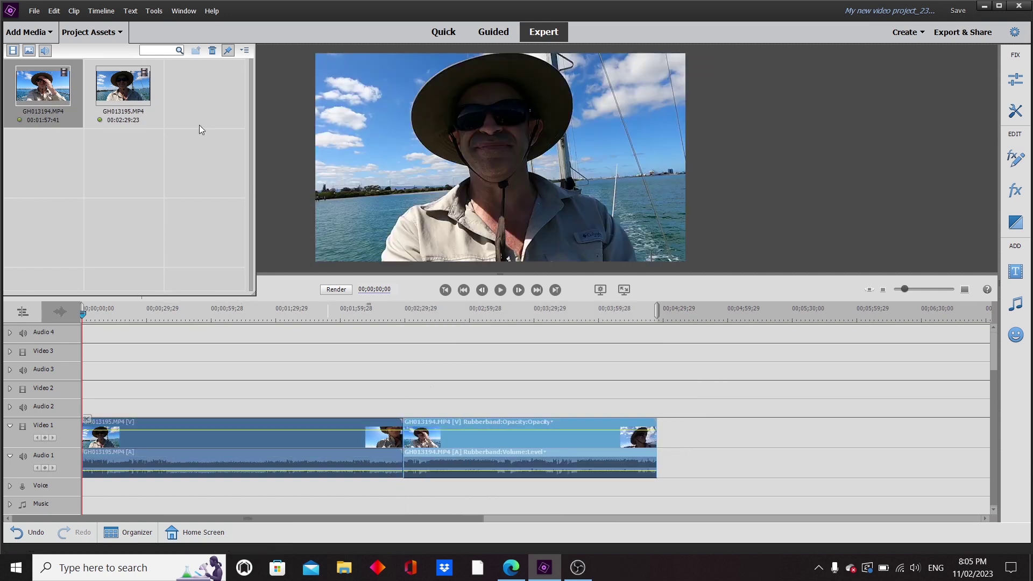
click(96, 34)
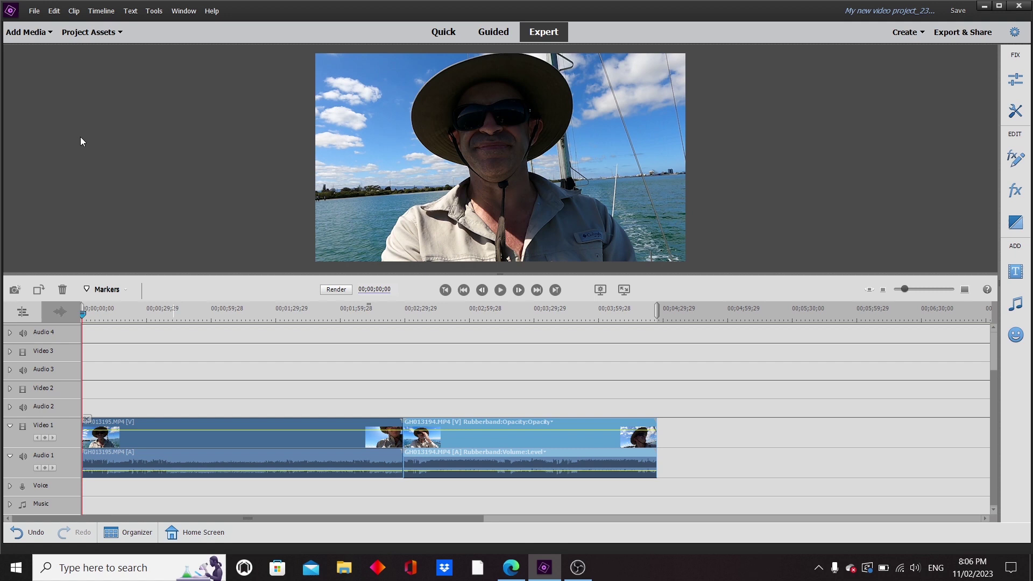
click(36, 12)
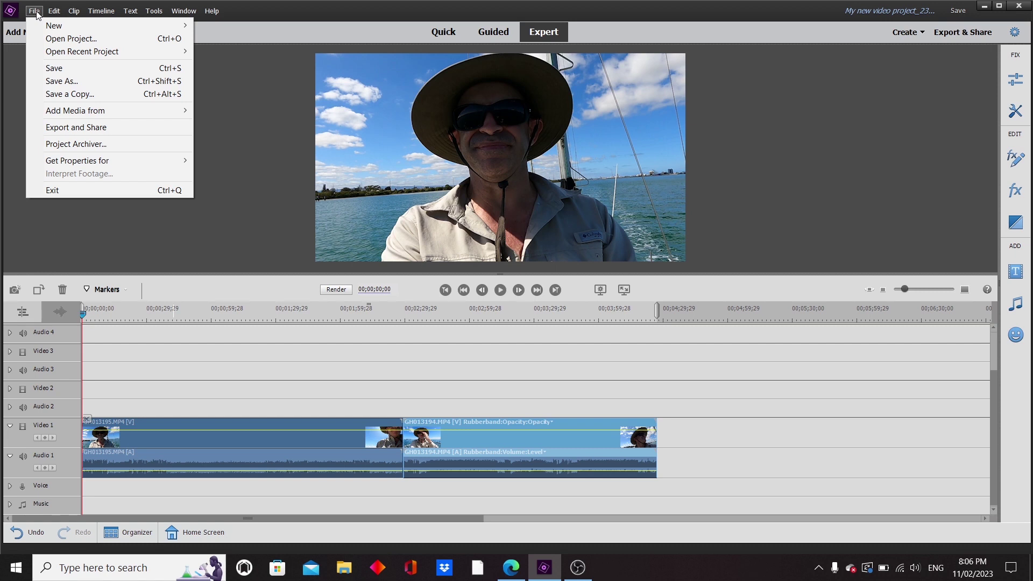
key(Escape)
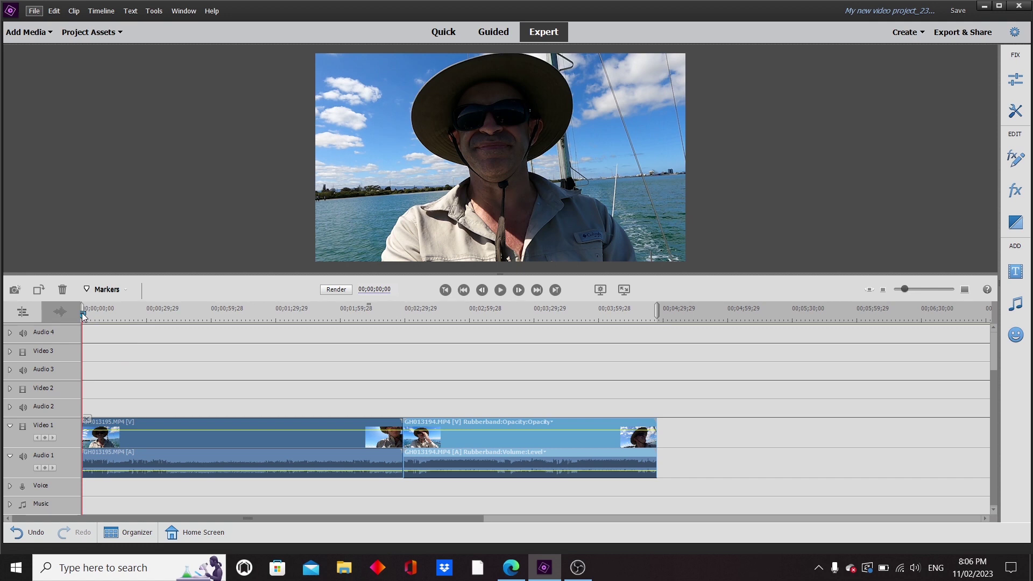
- Split the GH013195.MP4 clip at 00;01;06;15 and delete the part before the cut, closing the gap
drag(84, 316, 202, 353)
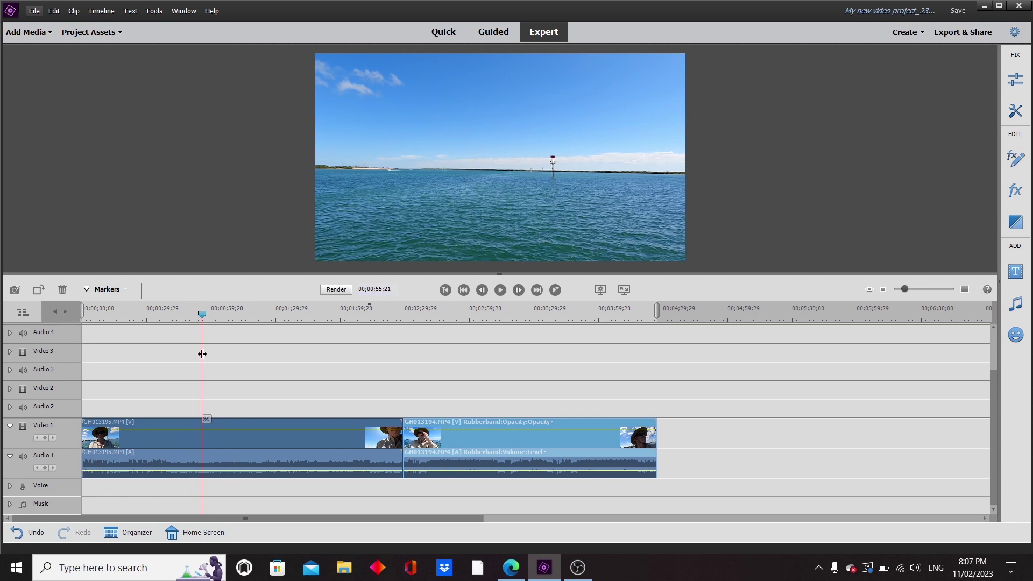
click(501, 290)
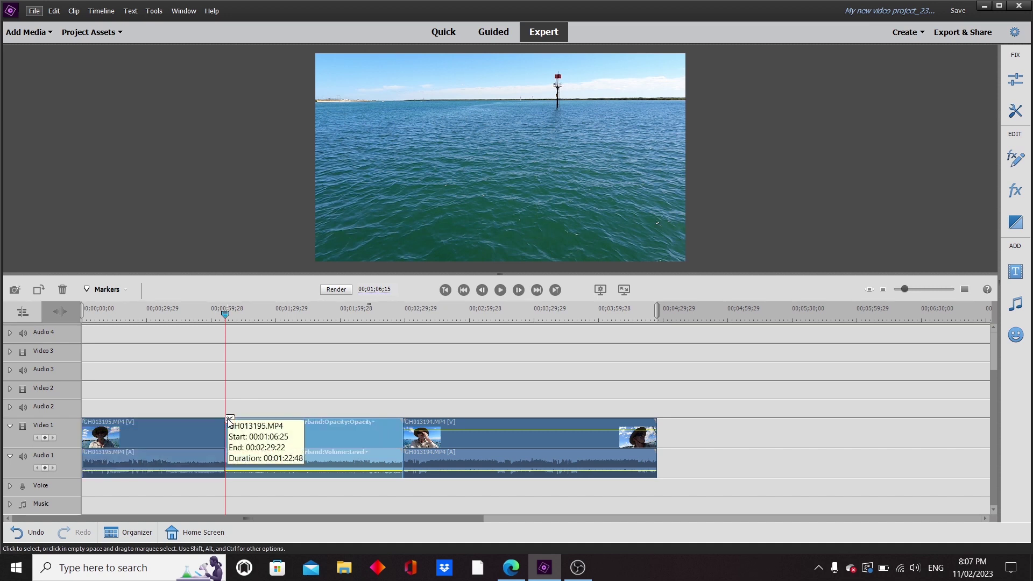
click(229, 419)
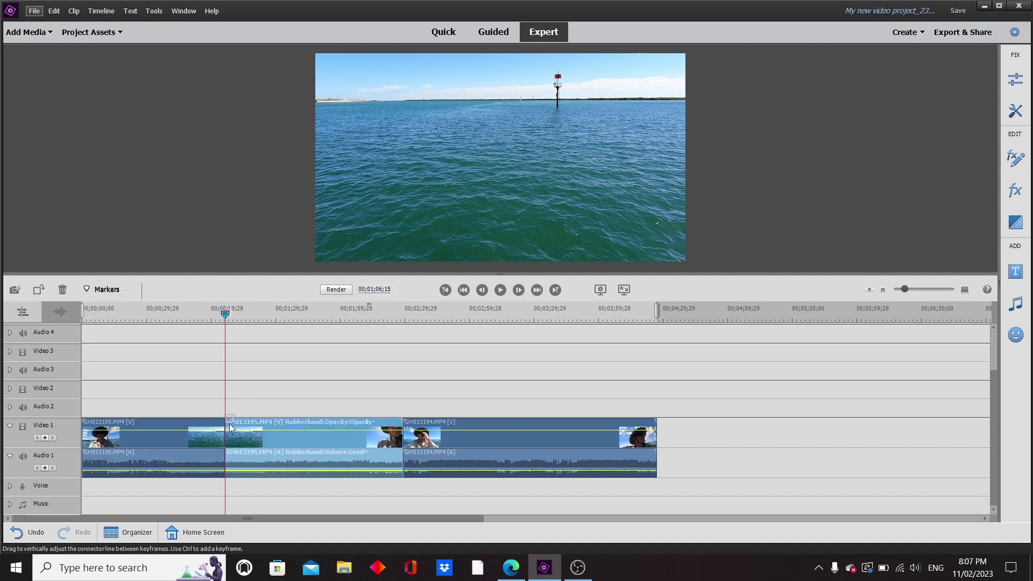
click(185, 455)
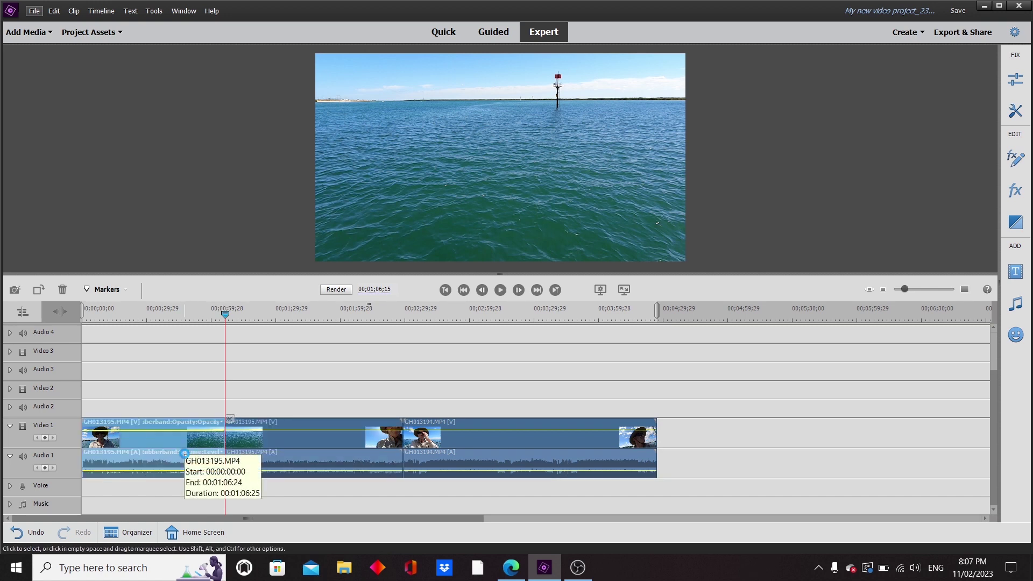
key(Delete)
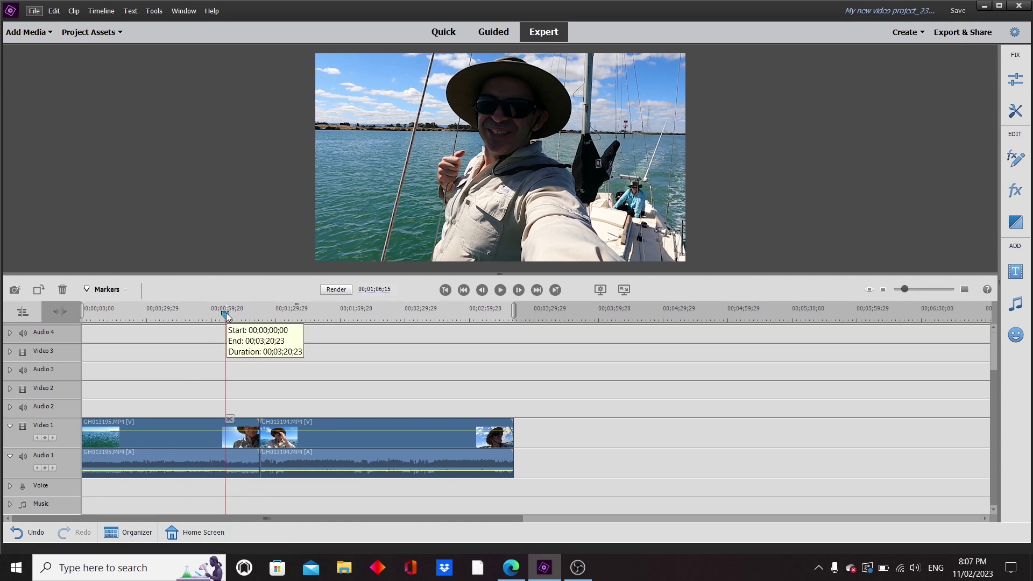
- Trim the end of the GH013195.MP4 clip back to 00;00;16;29 so that the following clip moves up against it
drag(226, 312, 77, 318)
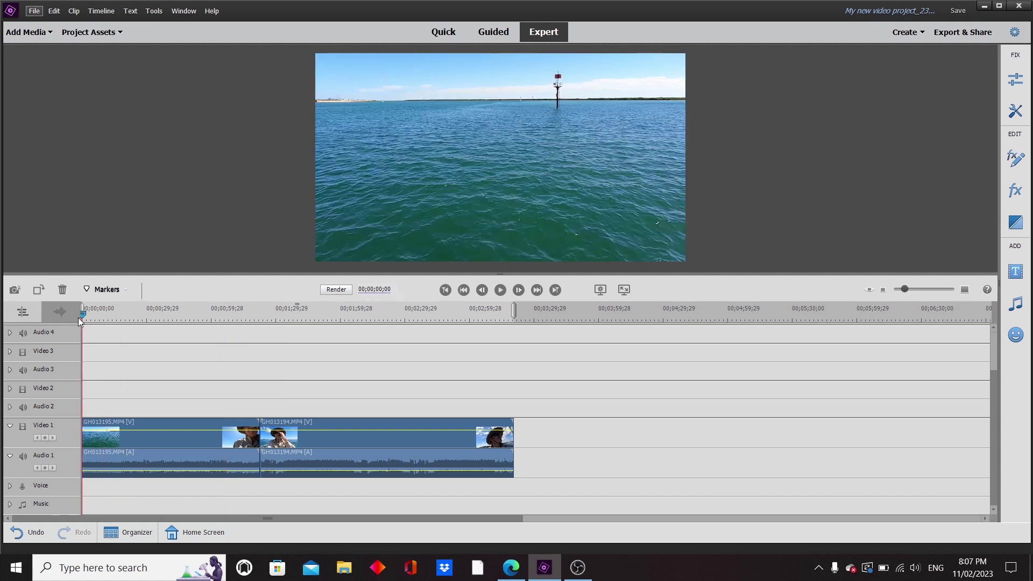
drag(78, 318, 119, 332)
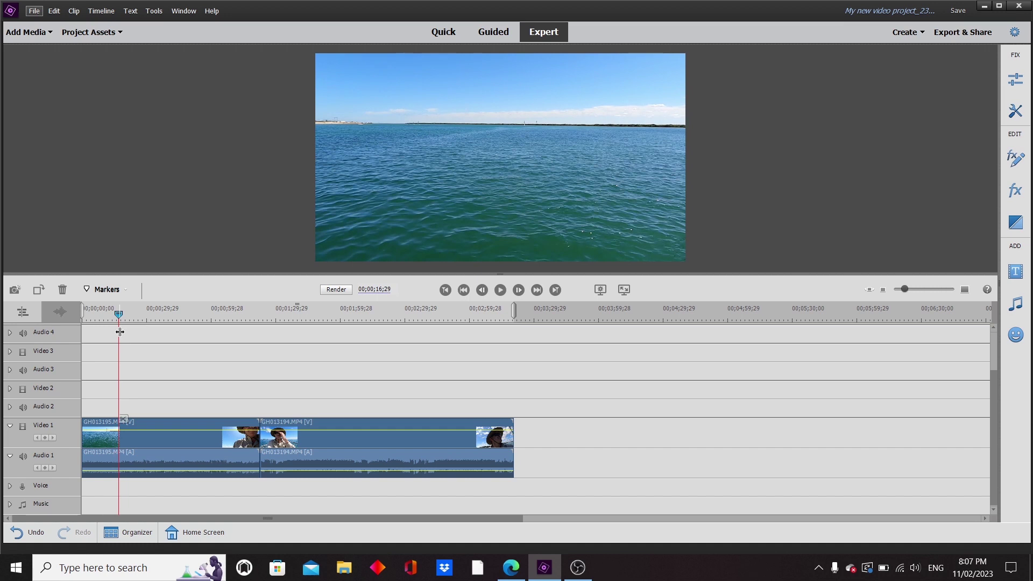
click(179, 442)
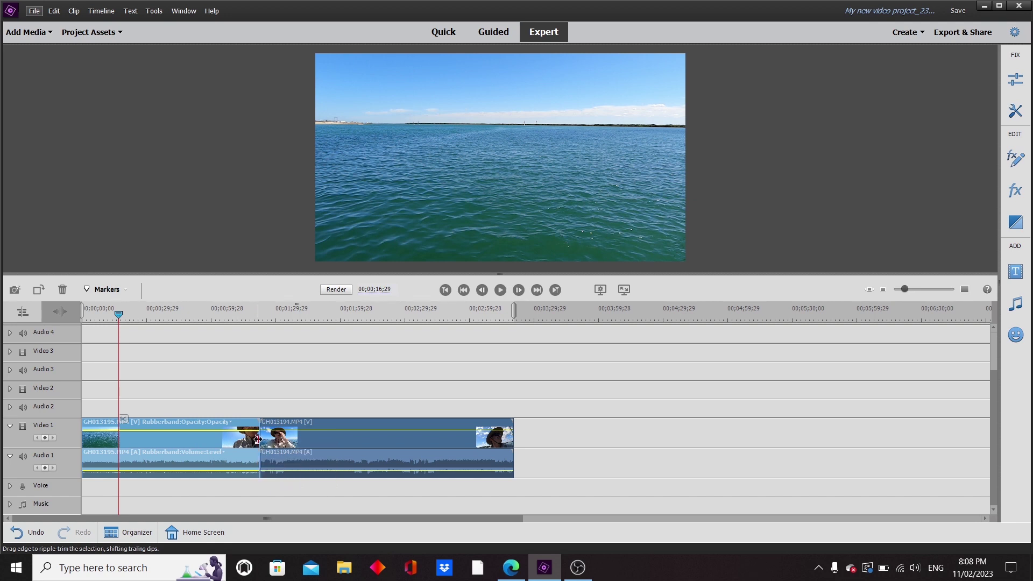
drag(257, 439, 120, 438)
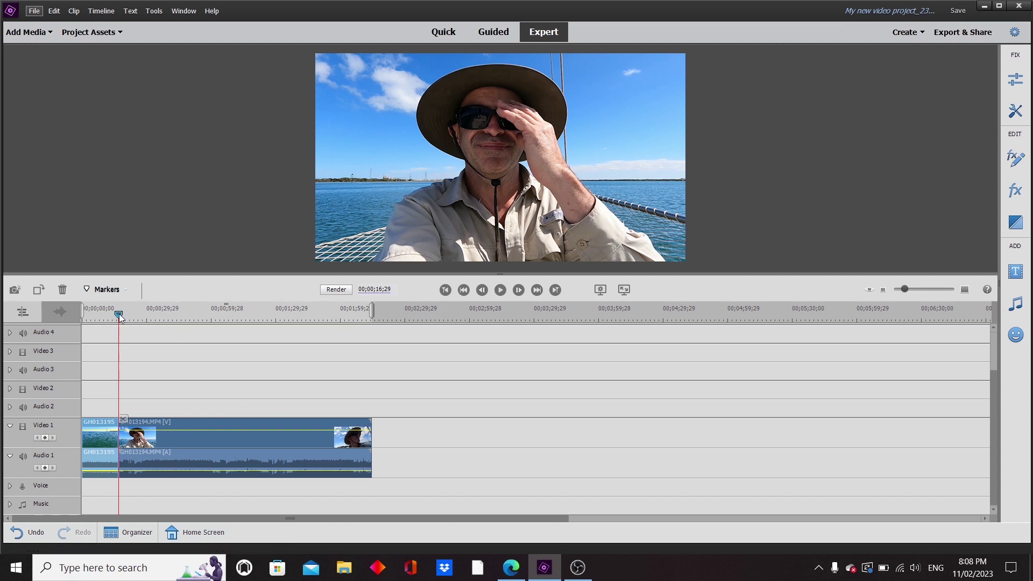
- Split the GH013194.MP4 clip at 00;00;33;13 and delete the part before the cut, closing the gap
drag(118, 314, 156, 337)
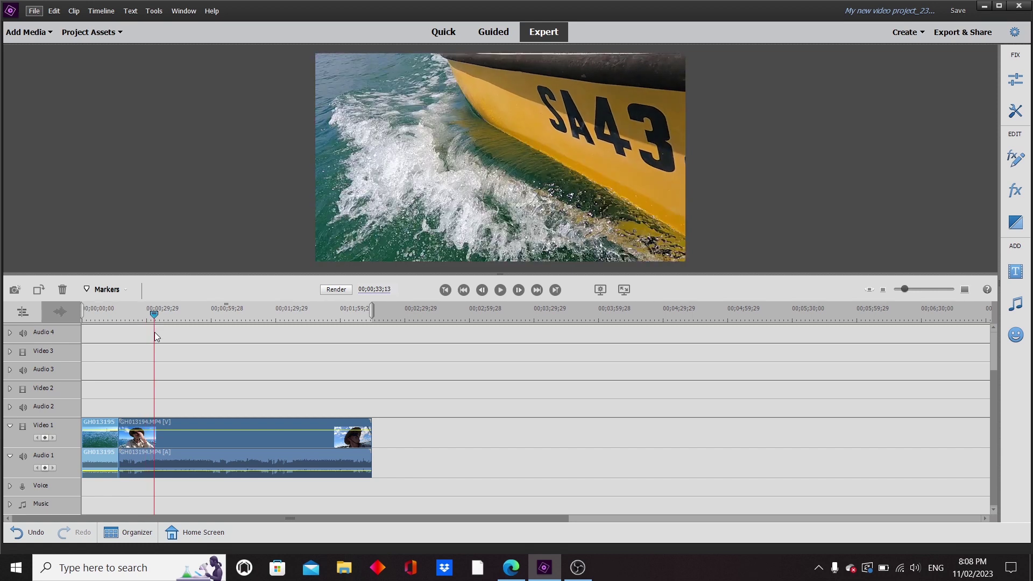
click(198, 465)
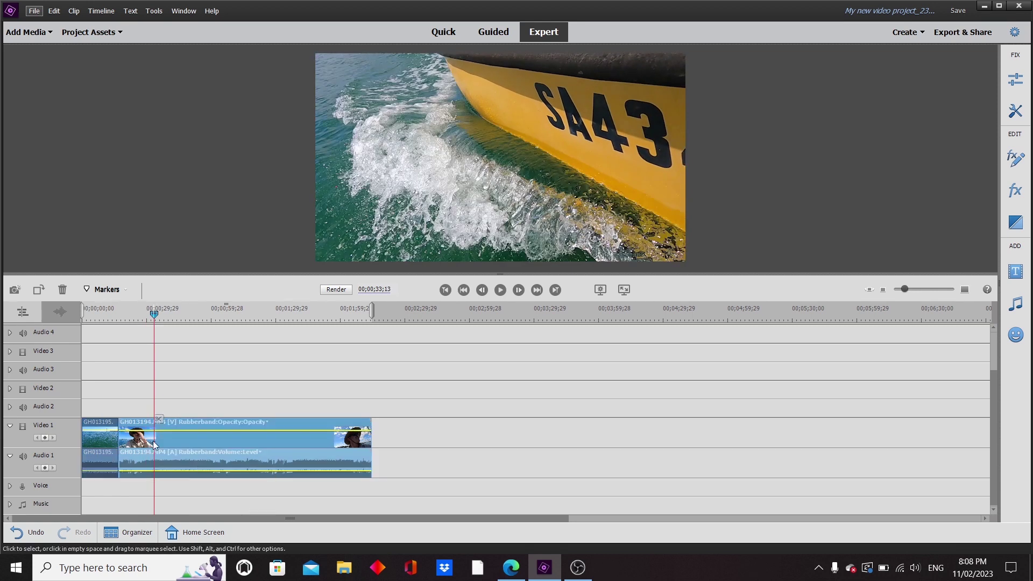
click(159, 419)
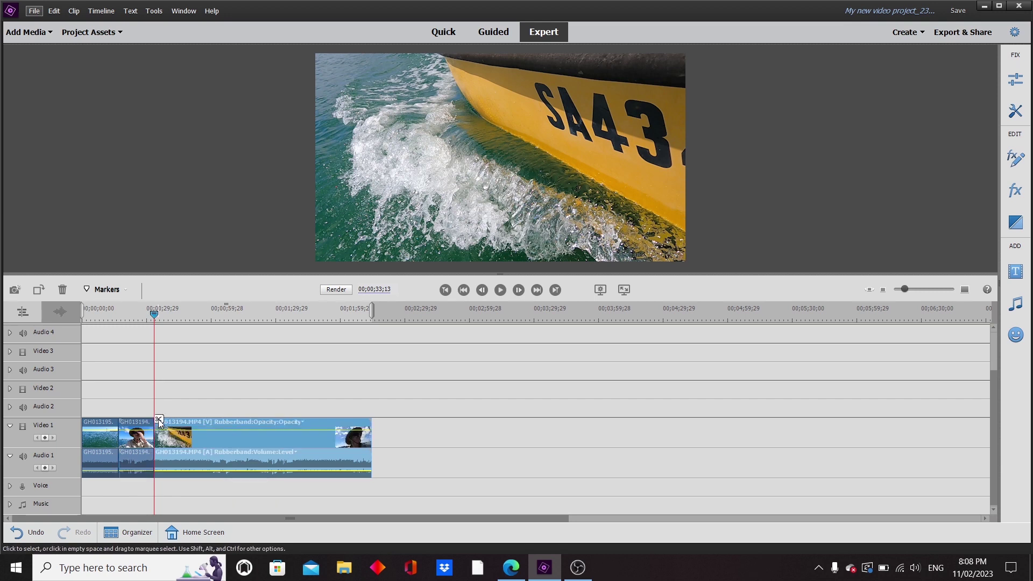
click(135, 454)
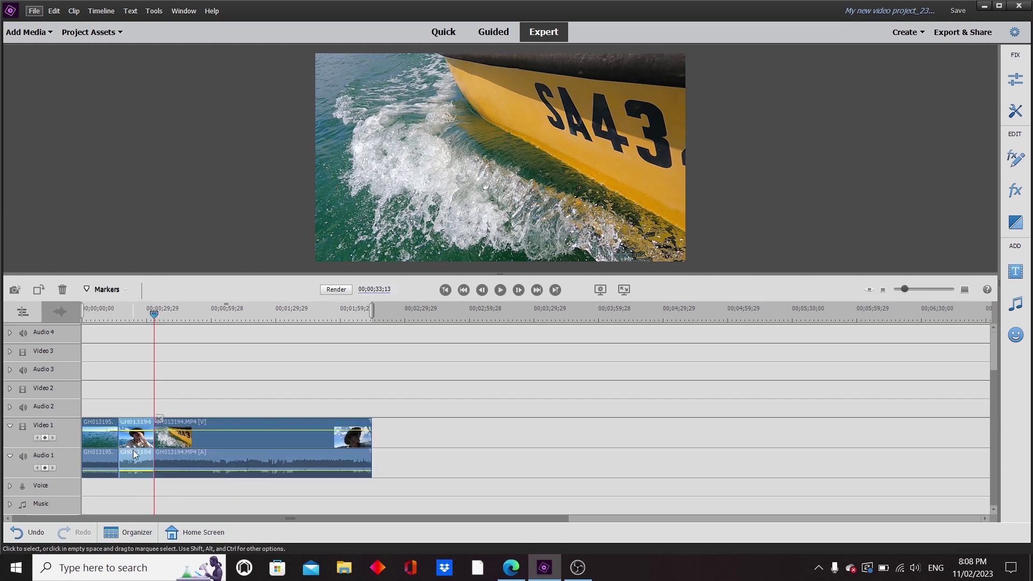
key(Delete)
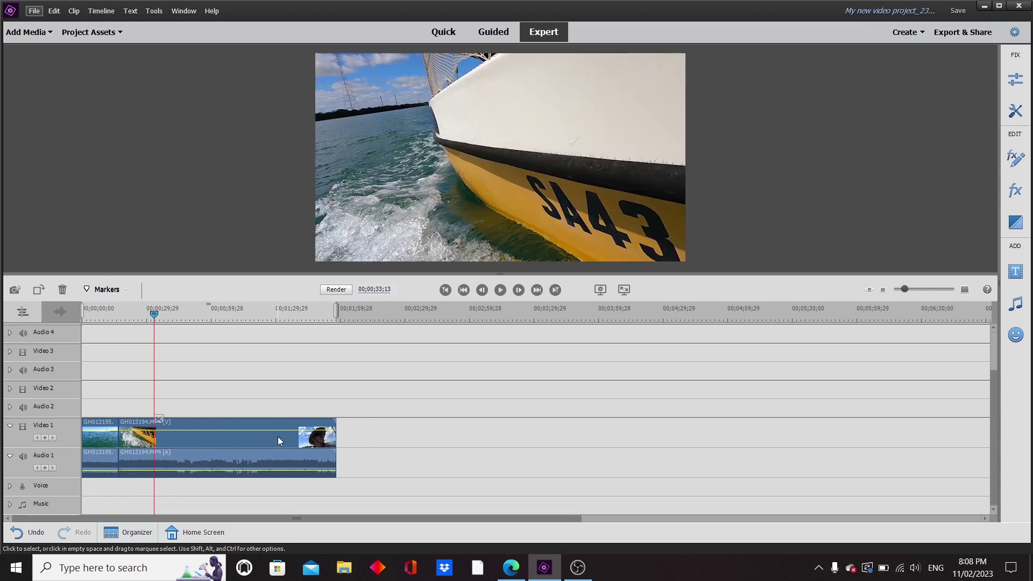
- Undo the split and deletion on the GH013194.MP4 clip, and redo both edits
click(32, 538)
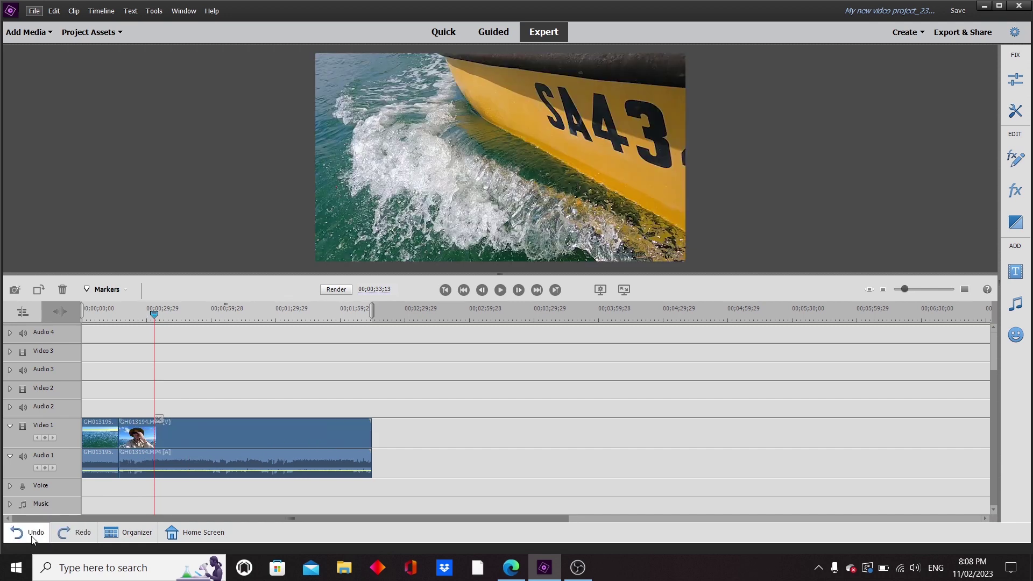
click(72, 534)
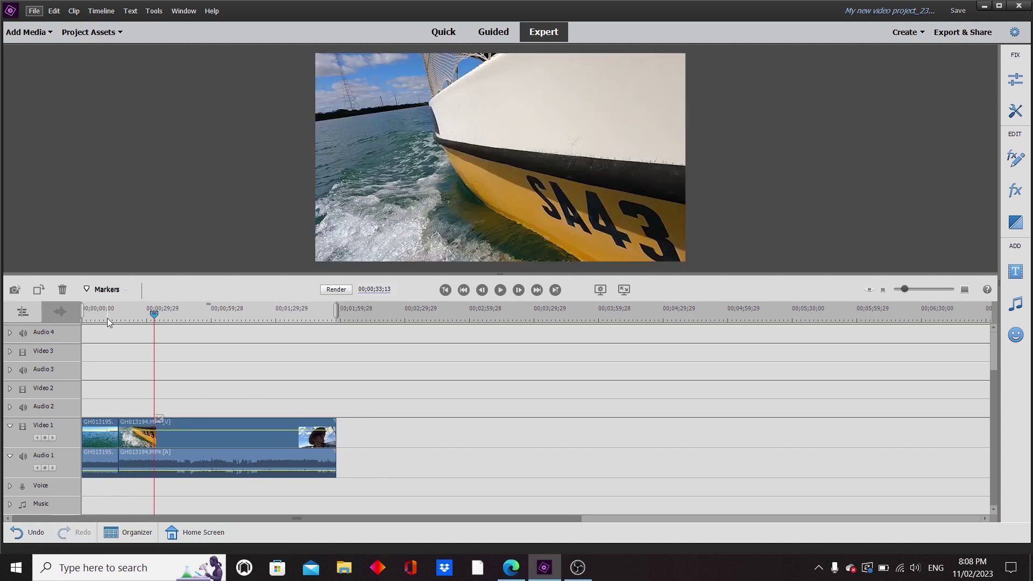
- Play the timeline from 00;00;14;07 across the cut between the GH013195.MP4 and GH013194.MP4 clips to review it
click(110, 318)
drag(111, 318, 112, 319)
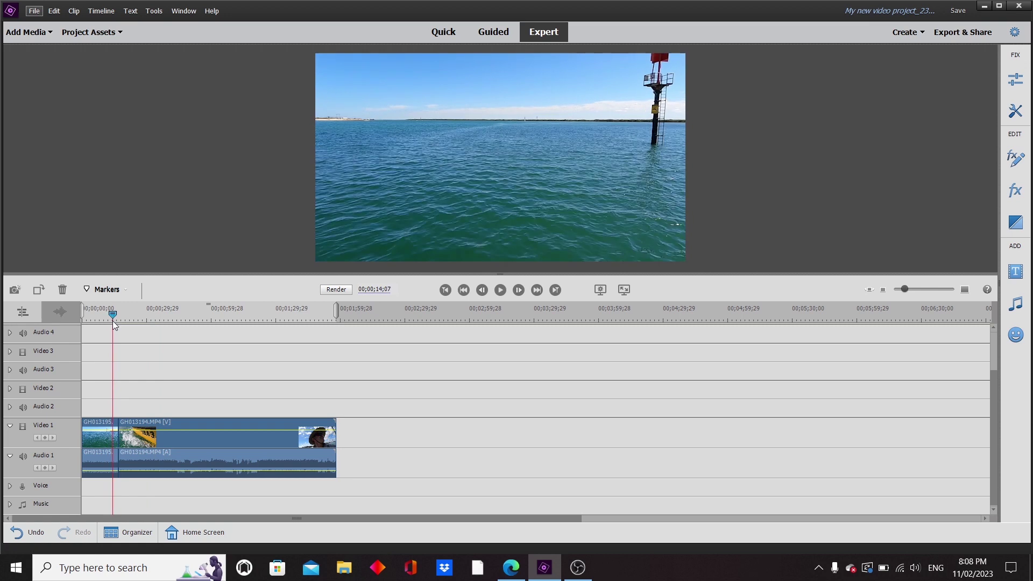
click(505, 292)
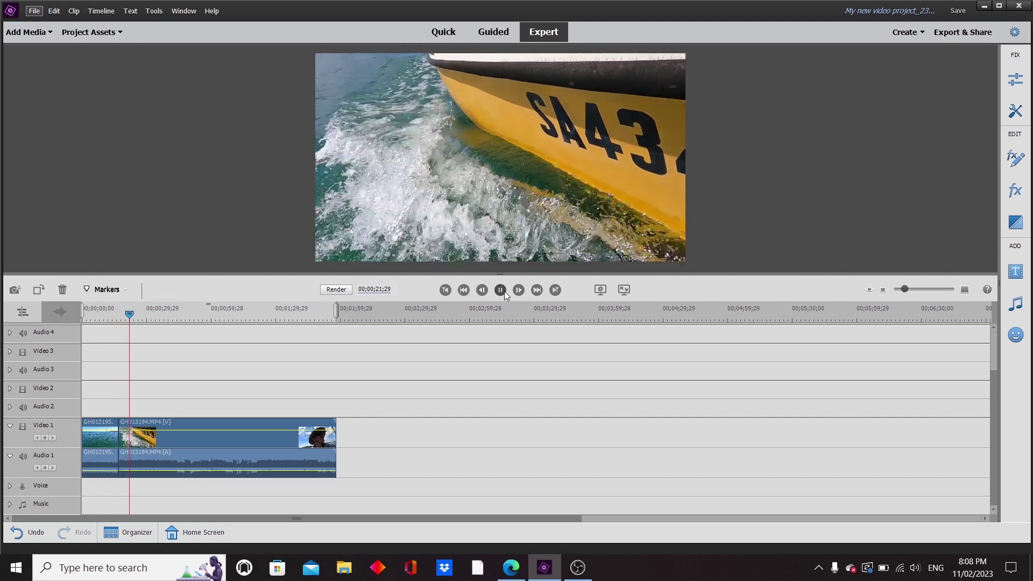
click(501, 290)
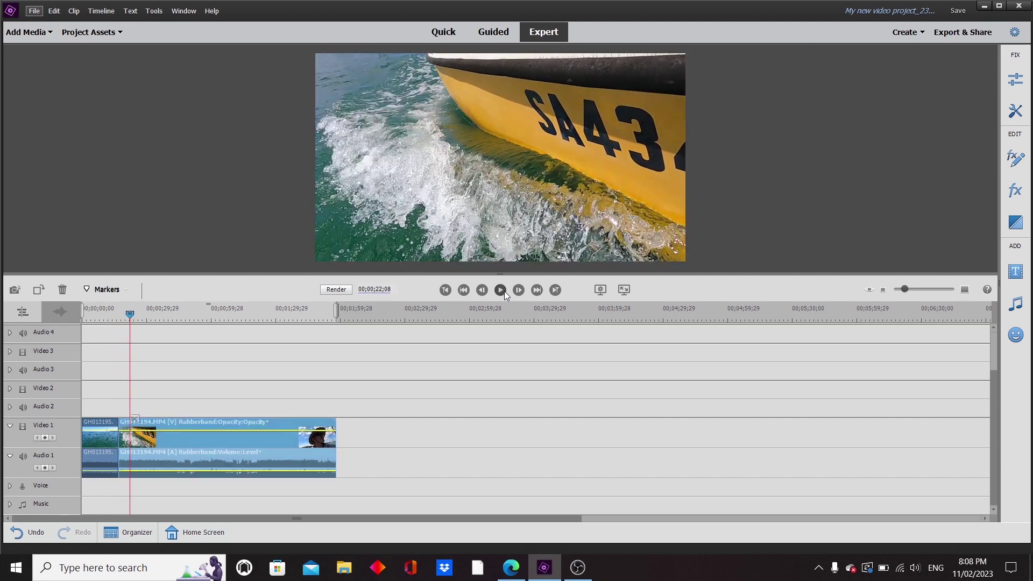
- Add a 3-second Cross Dissolve transition aligned between the GH013195.MP4 and GH013194.MP4 clips
click(1017, 229)
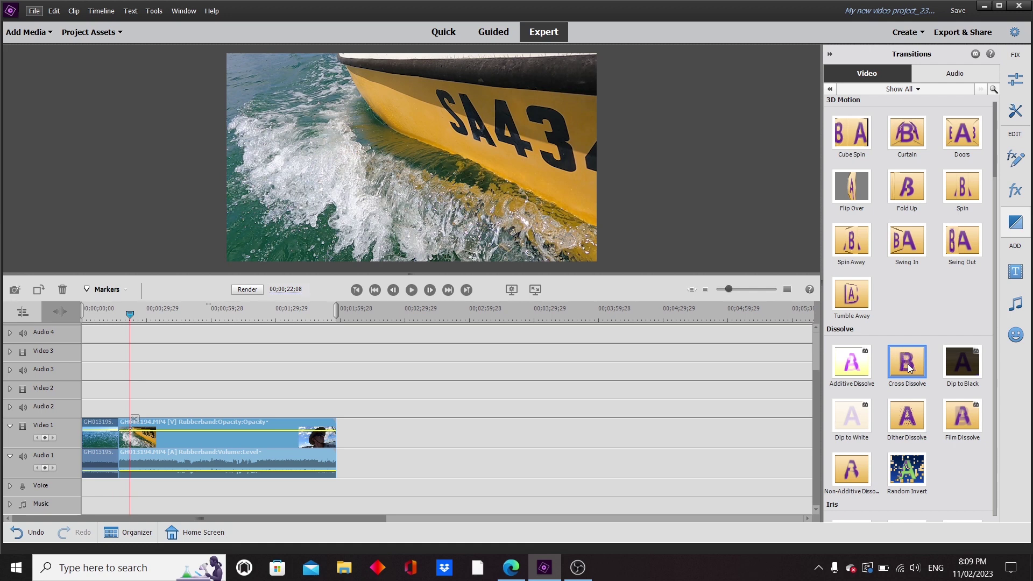
drag(908, 368, 125, 433)
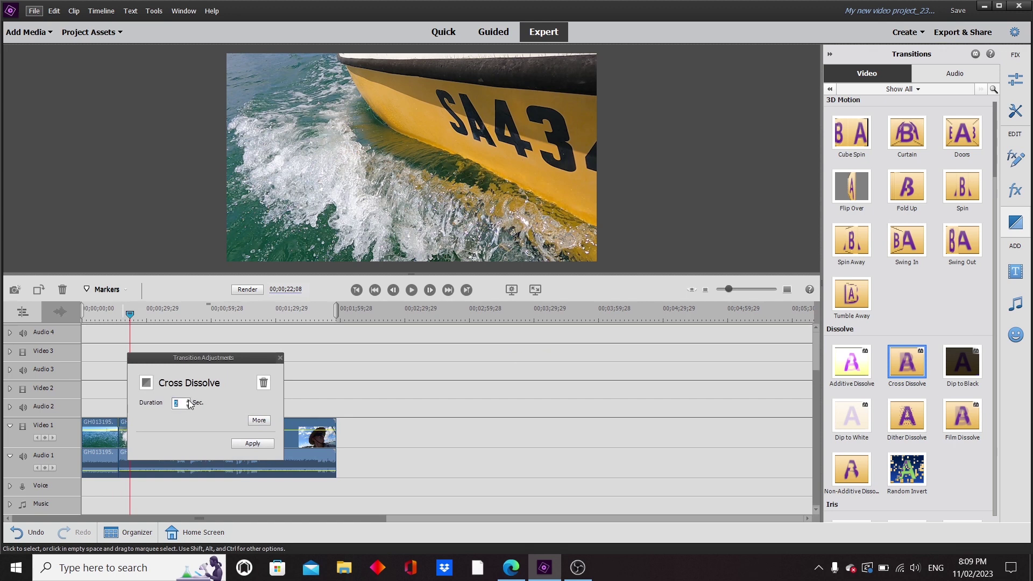
click(259, 420)
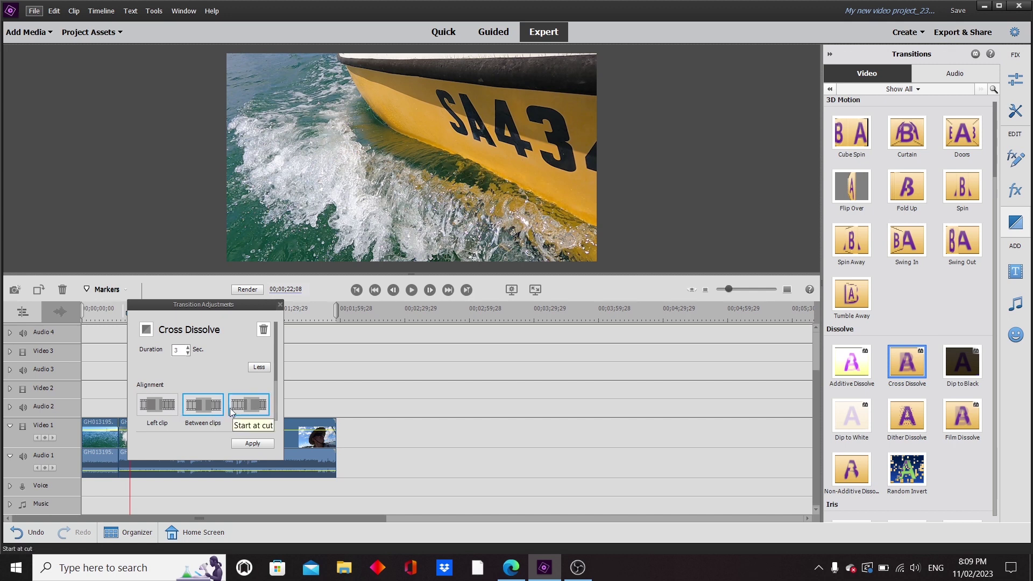
click(269, 445)
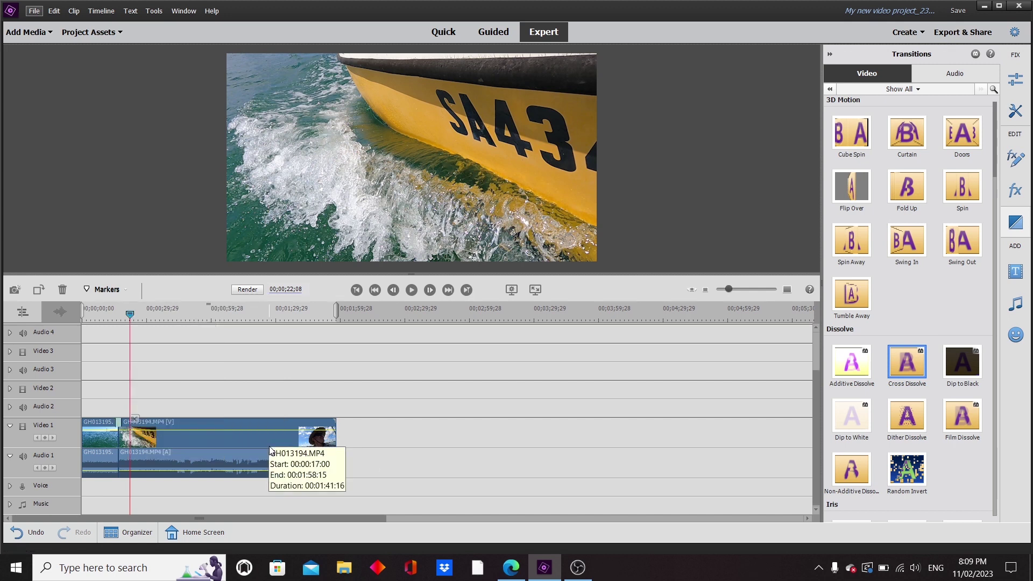
- Play the timeline from 00;00;10;14 to review the Cross Dissolve between the first two clips
click(111, 312)
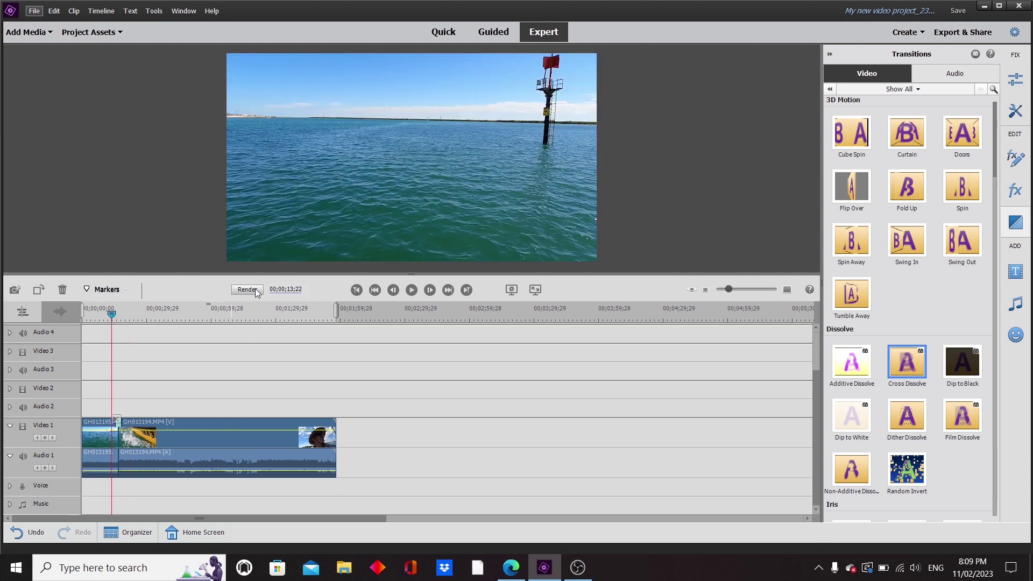
key(Home)
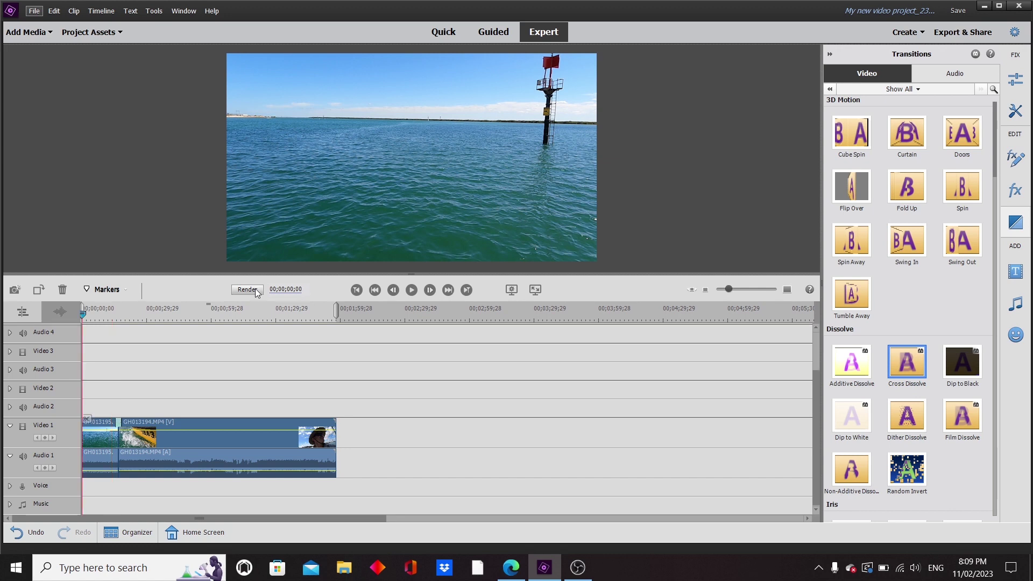
key(space)
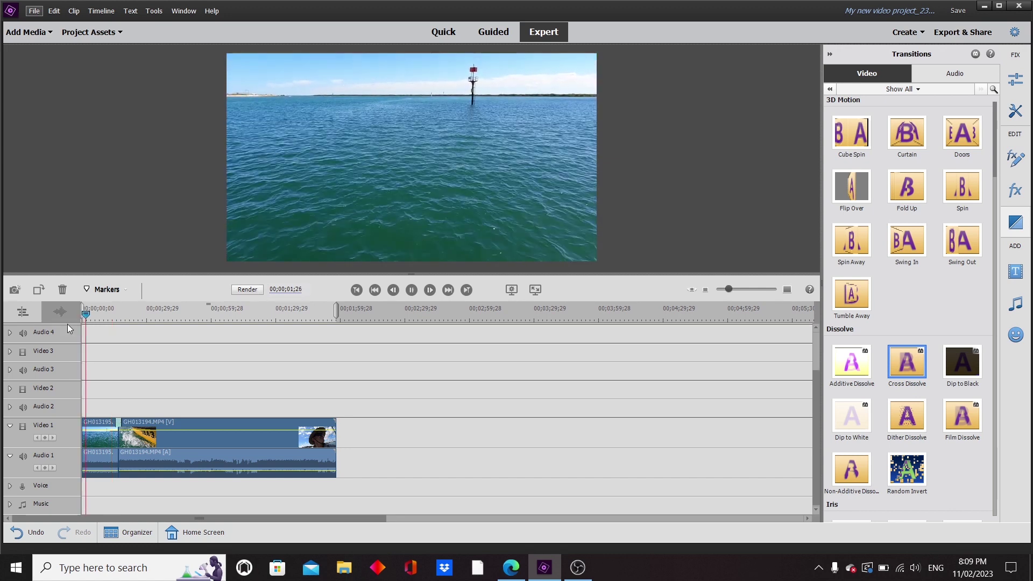
click(105, 312)
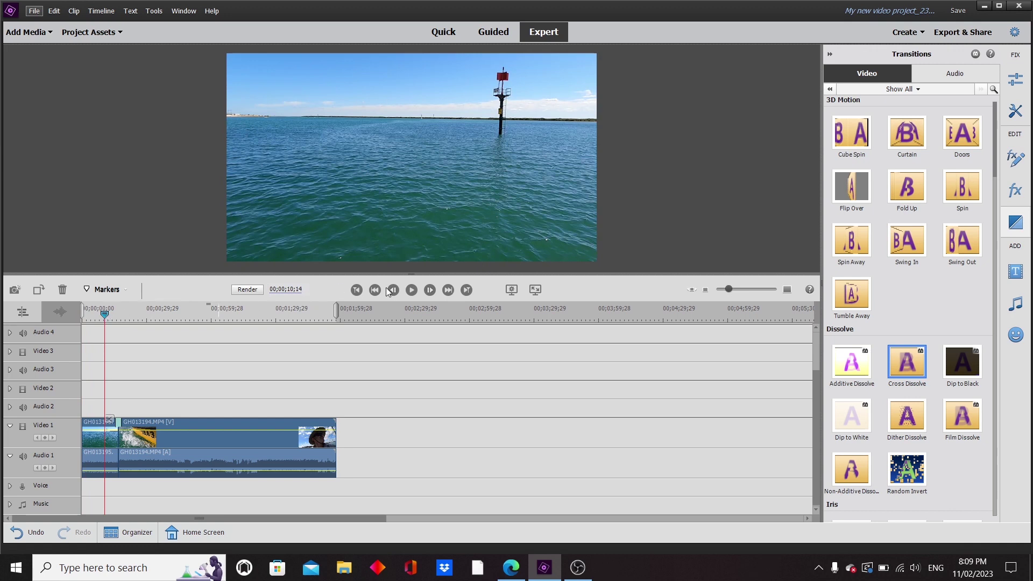
click(411, 291)
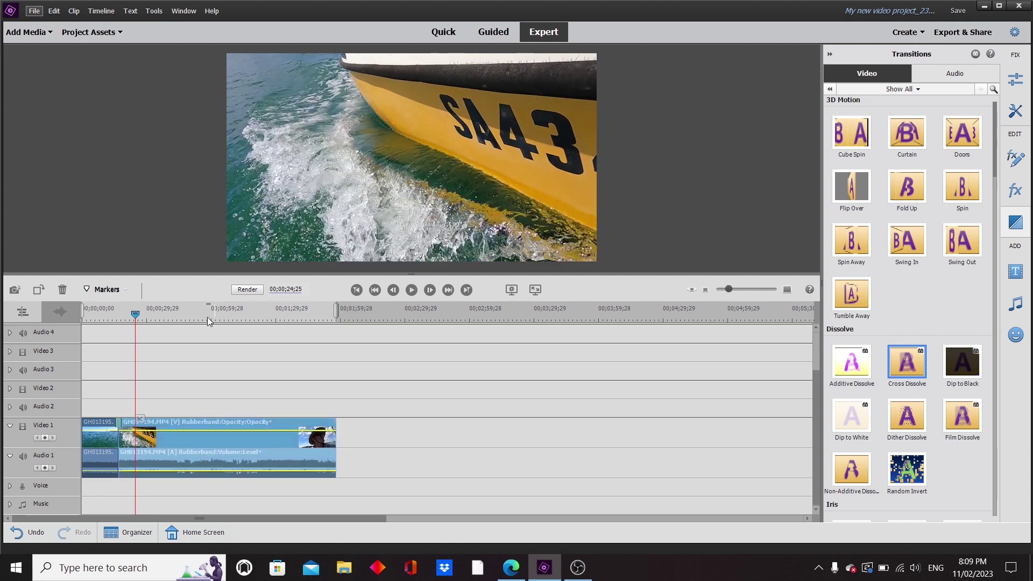
- Split the GH013194.MP4 clip at 00;00;30;14 and trim the start of its second part up to 00;01;27;07, closing the gap
mouse_move(135, 315)
mouse_down()
mouse_move(169, 324)
mouse_move(148, 321)
mouse_up()
click(153, 419)
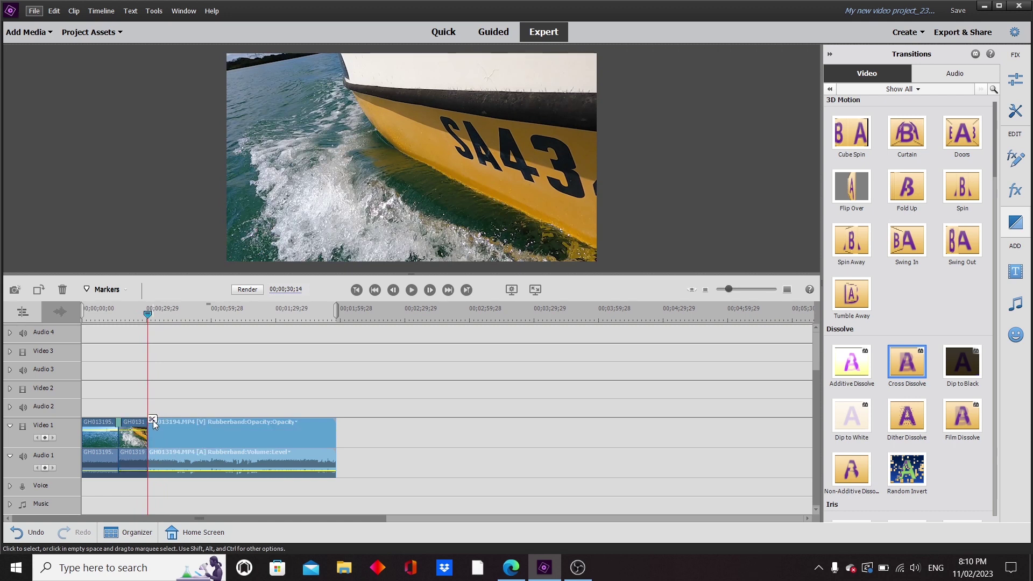
drag(145, 315, 245, 340)
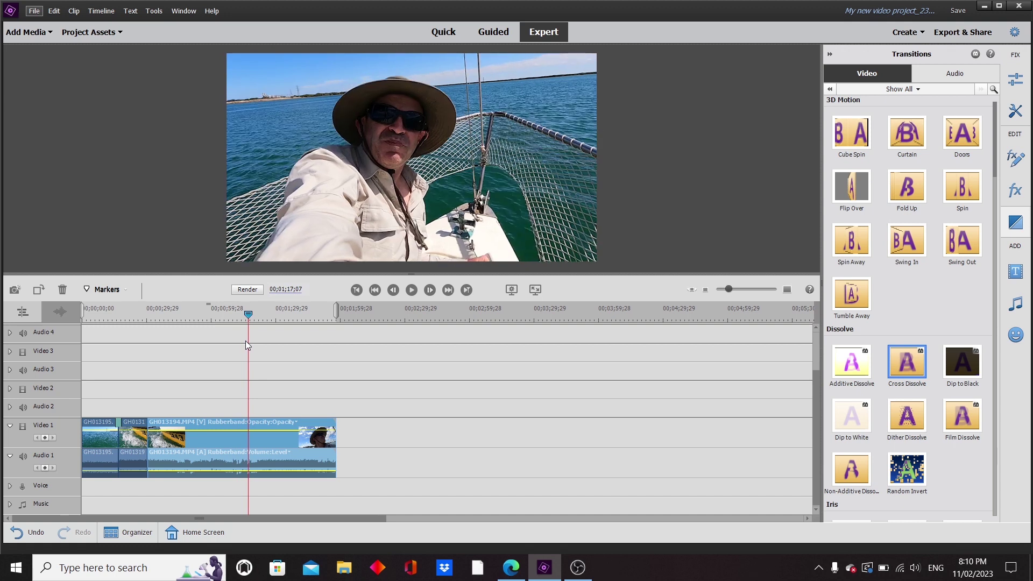
drag(246, 340, 267, 341)
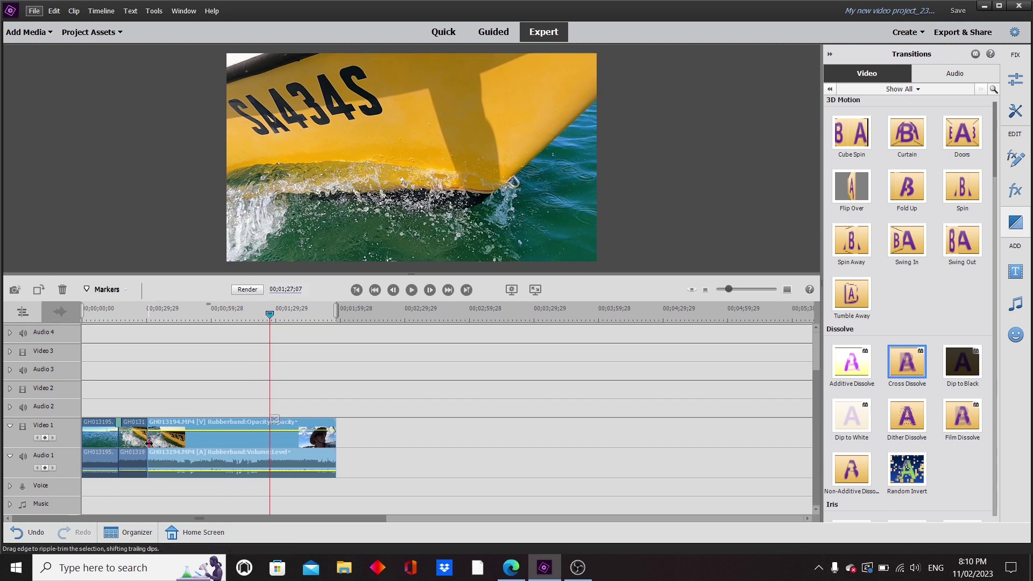
drag(149, 442, 274, 448)
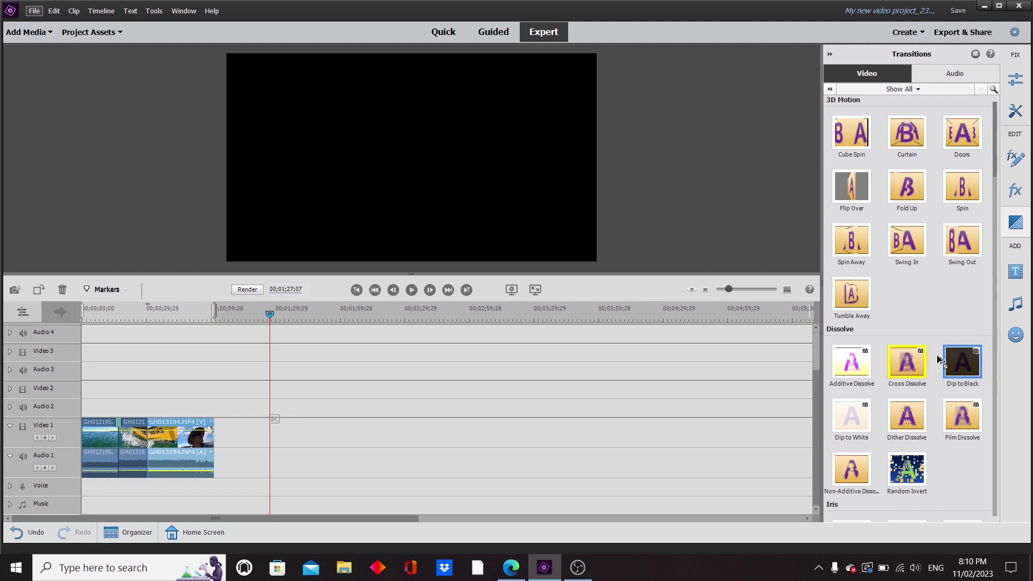
- Add a Dip to Black transition at the cut between the two GH013194.MP4 parts
drag(938, 359, 361, 367)
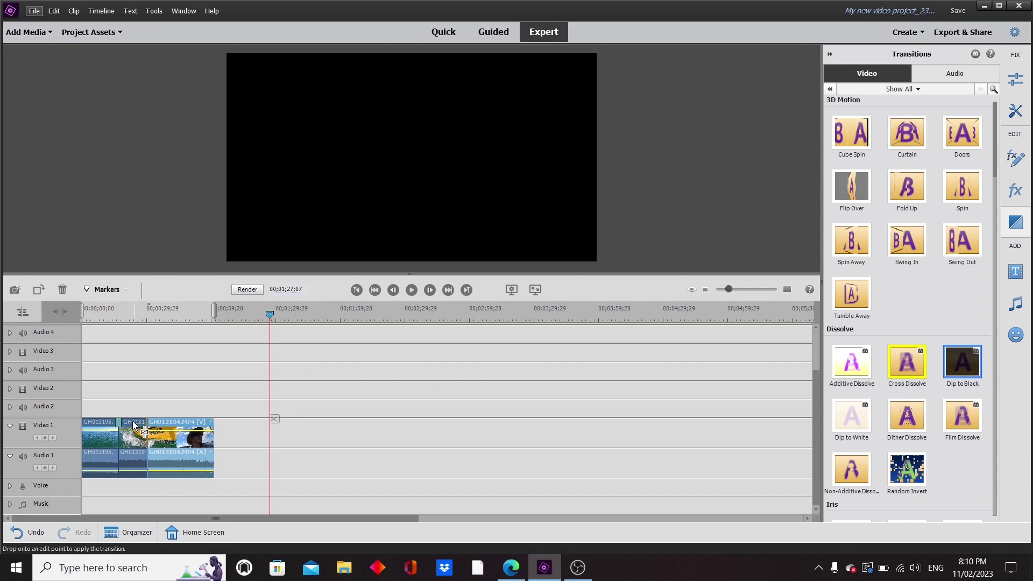
drag(134, 424, 135, 425)
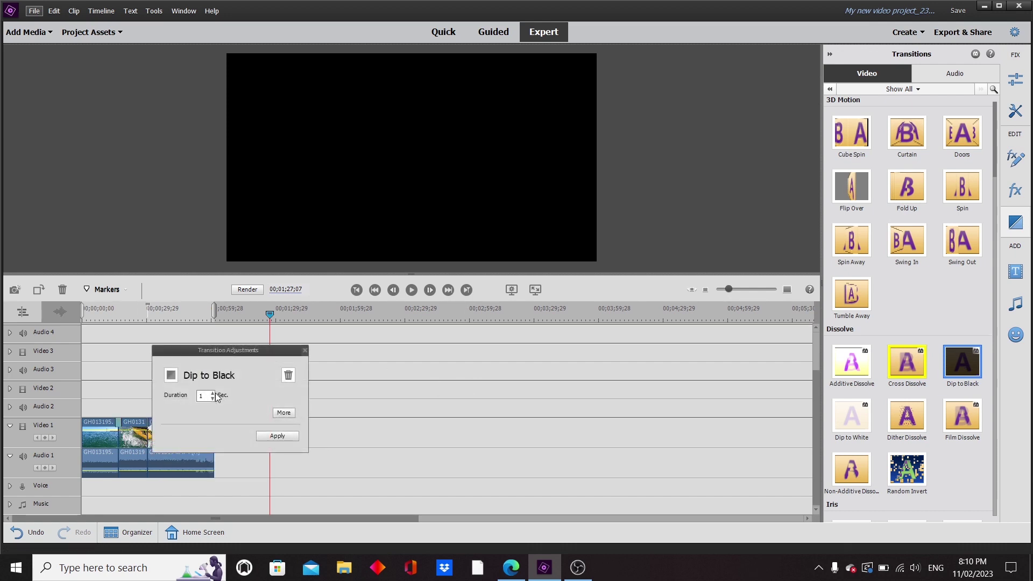
click(283, 412)
click(277, 436)
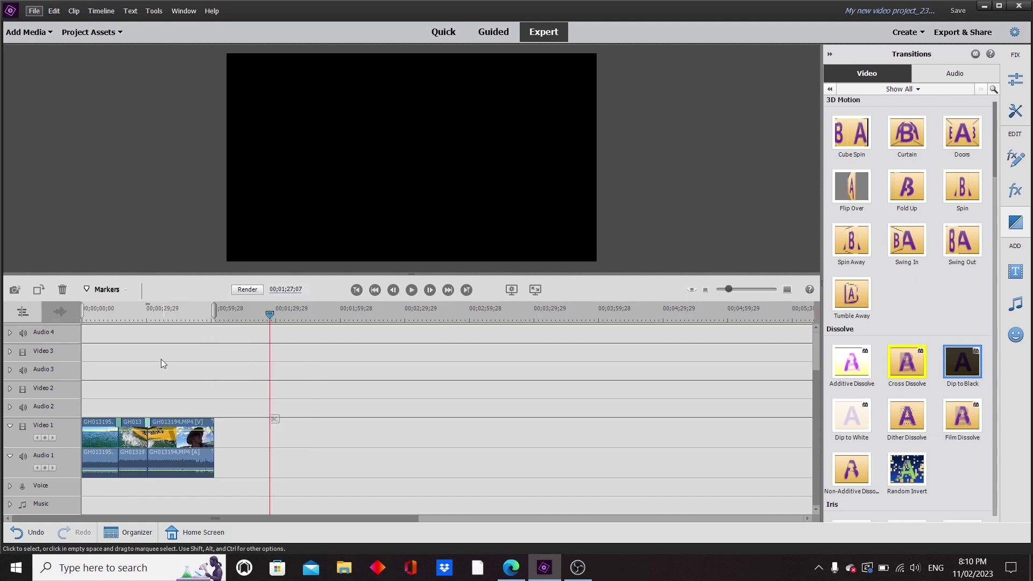
- Play the timeline across the second cut to review the Dip to Black transition
click(140, 314)
click(412, 290)
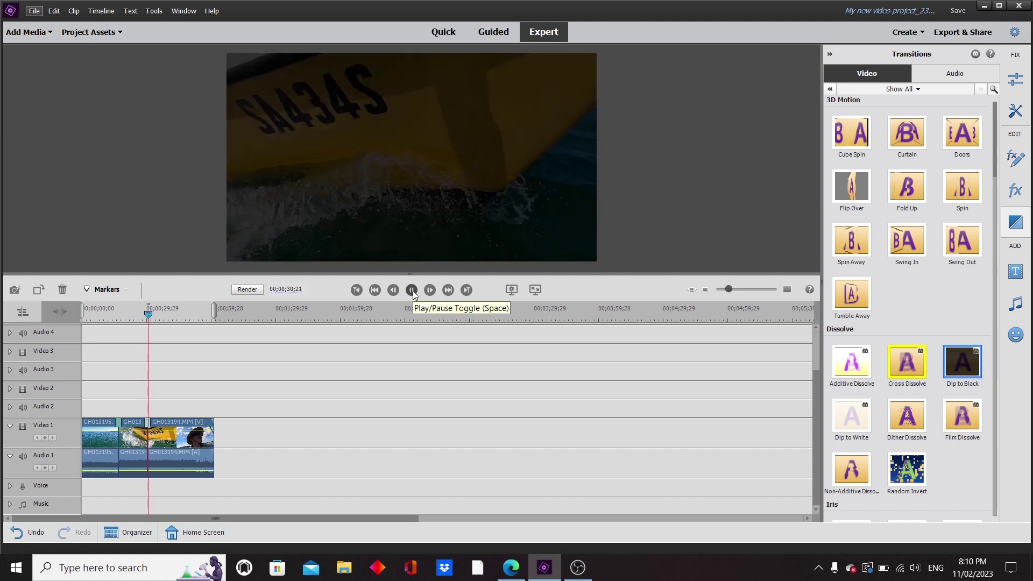
click(412, 290)
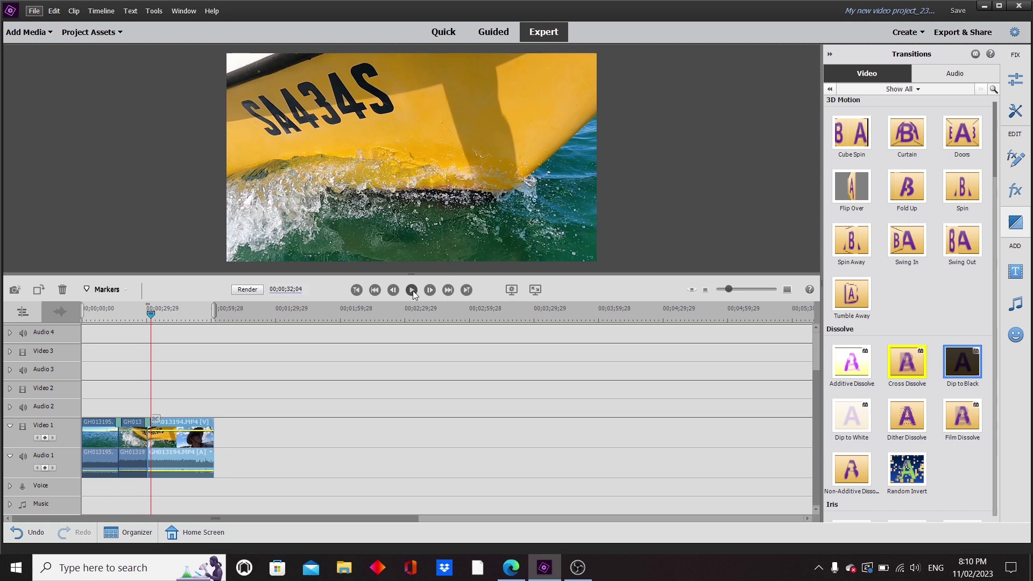
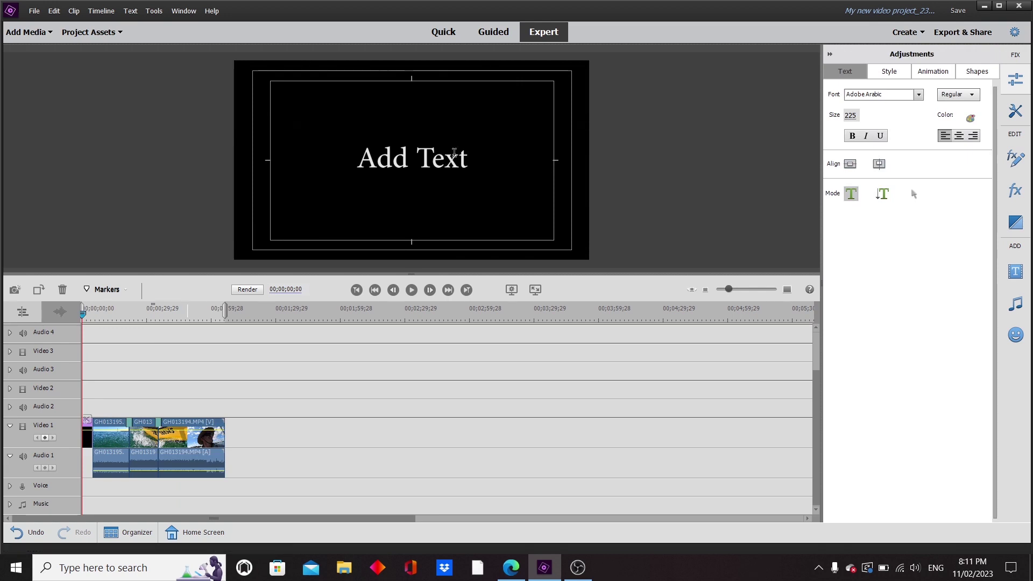
- Replace the placeholder title text with "The name of my video" and centre it horizontally and vertically in the frame
click(356, 166)
drag(356, 167, 545, 178)
text(T)
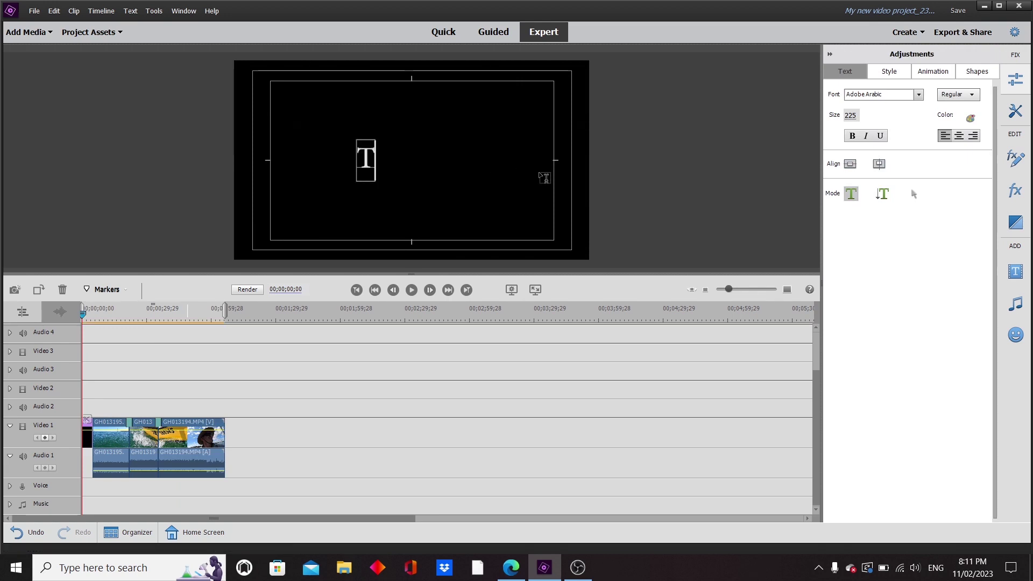
text(he name of my video)
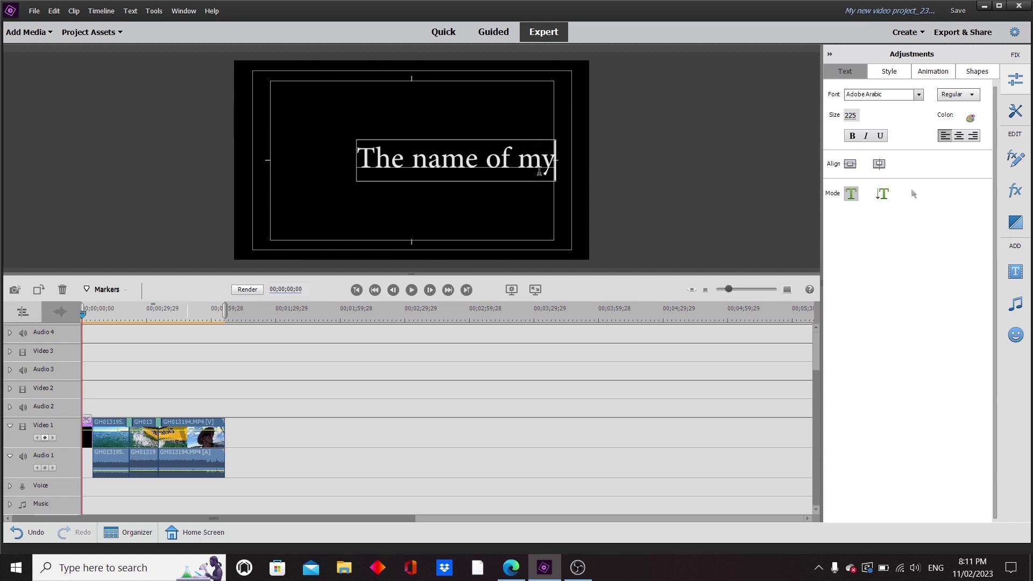
click(849, 164)
click(880, 165)
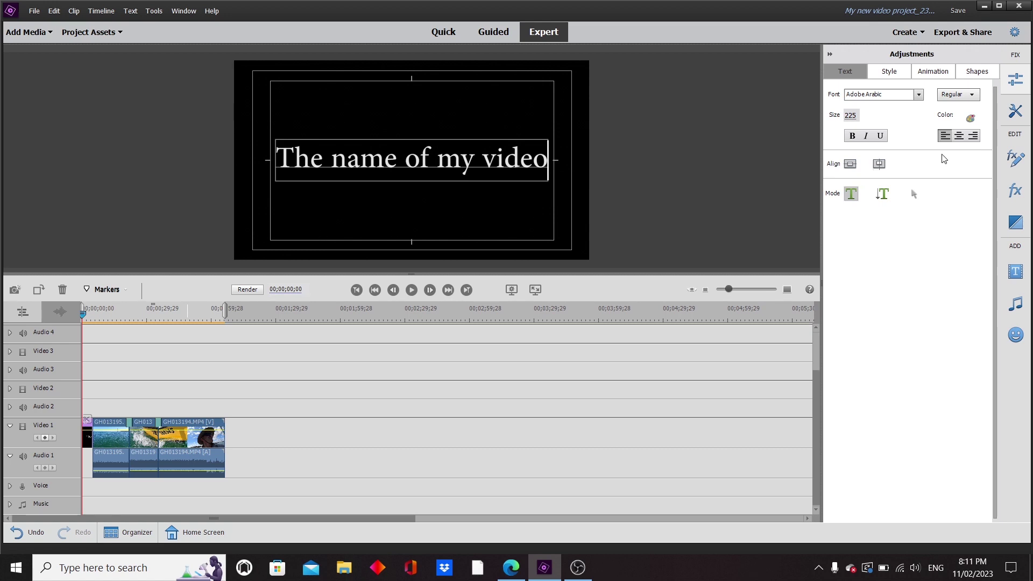
click(853, 136)
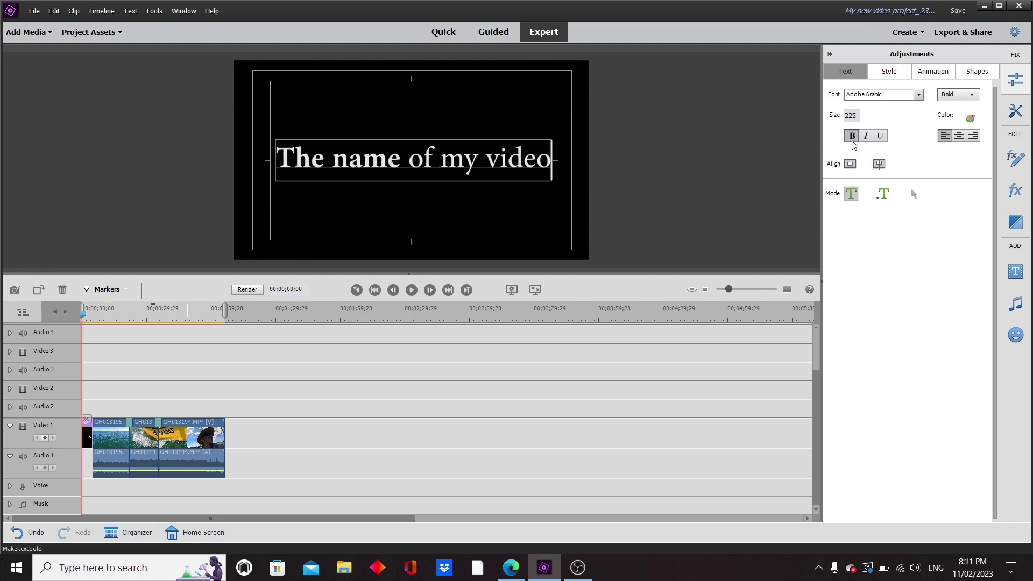
click(866, 138)
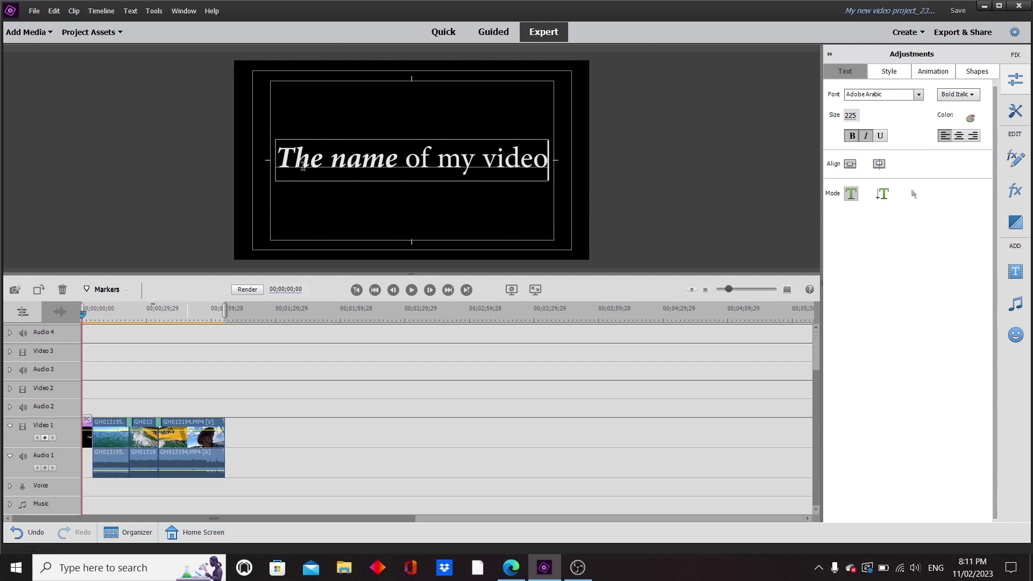
drag(278, 156, 605, 168)
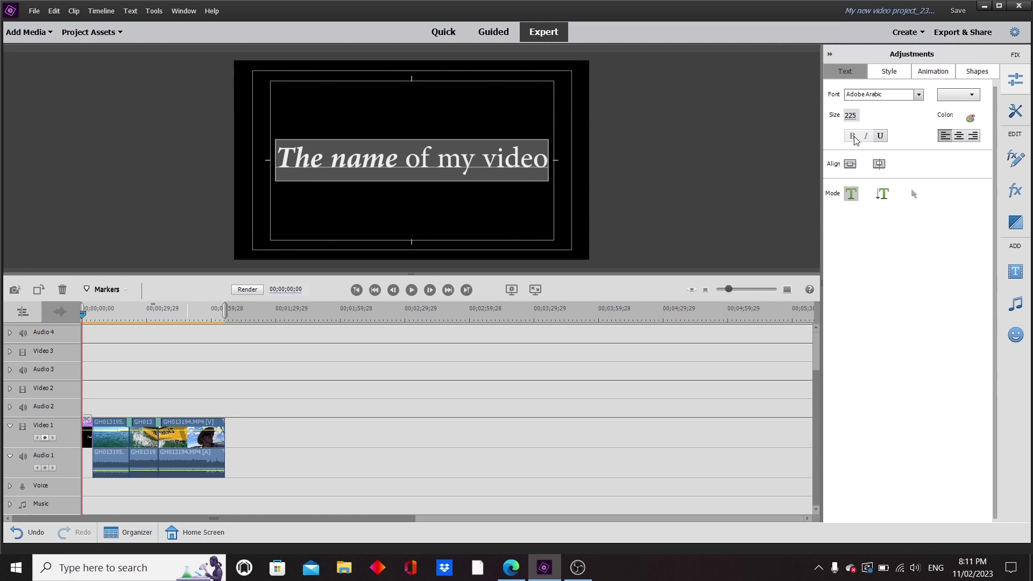
click(339, 153)
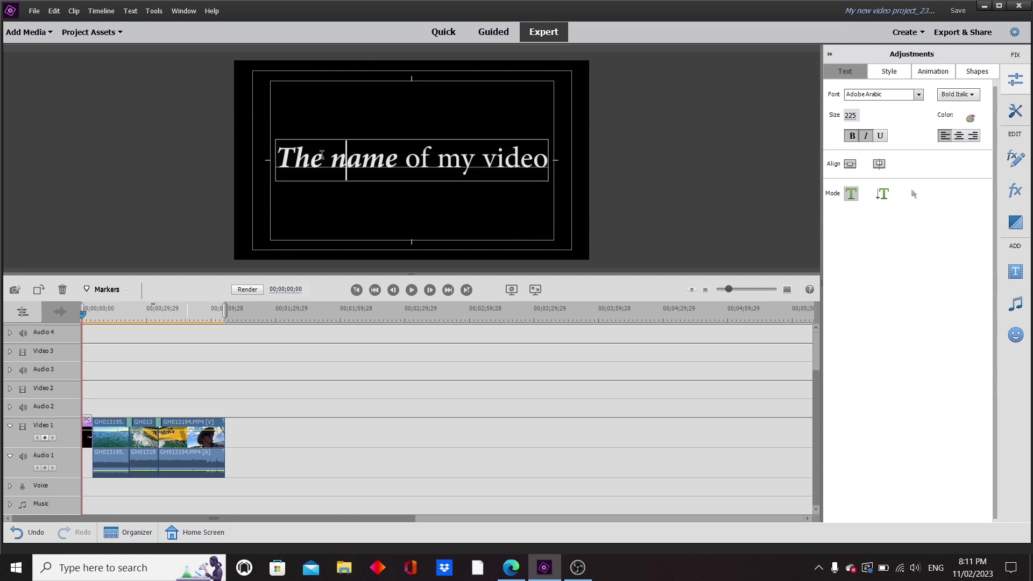
drag(280, 153, 568, 177)
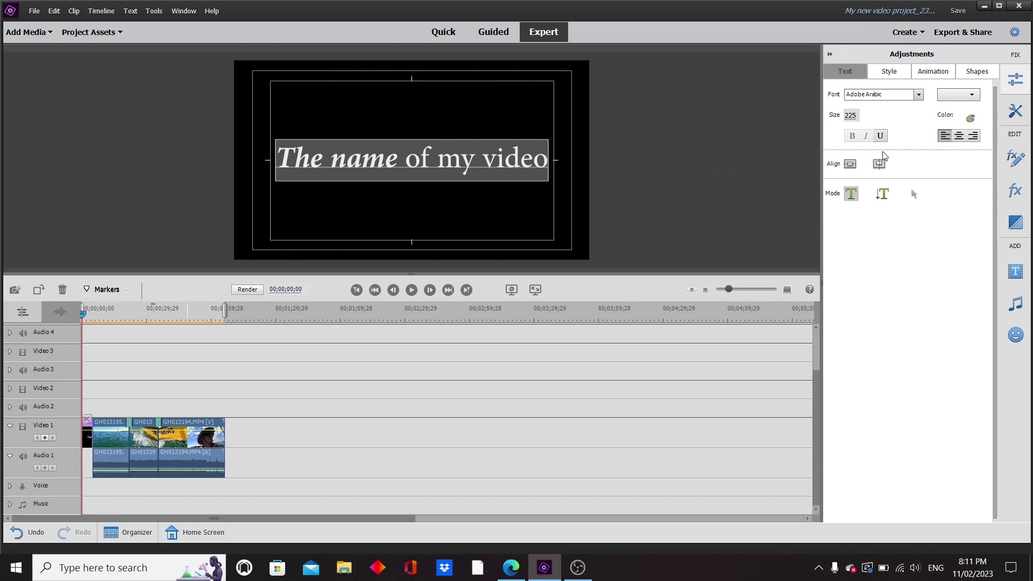
click(20, 534)
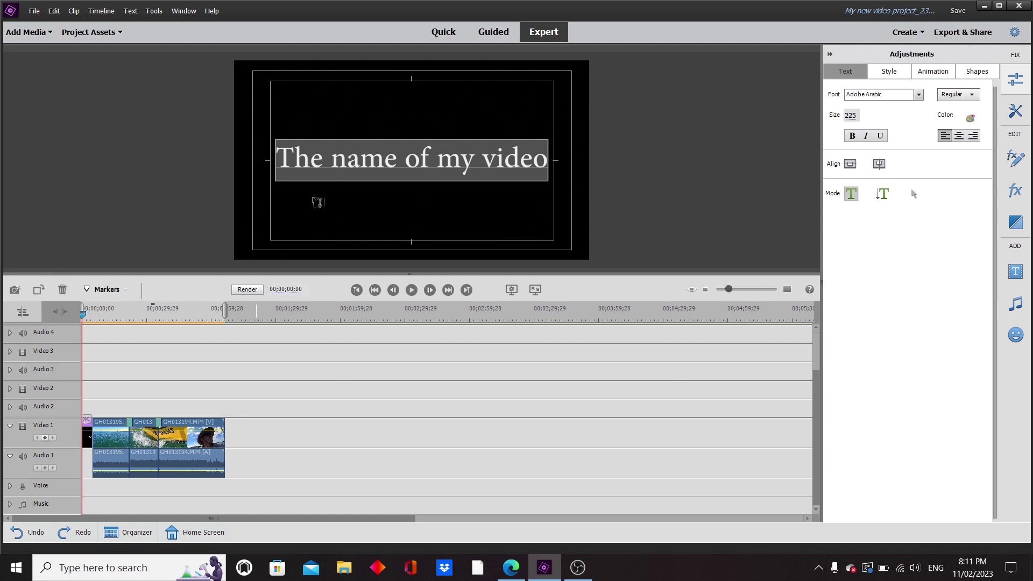
- Make the whole "The name of my video" title bold and italic and re-centre it in the frame
click(278, 164)
drag(278, 164, 592, 175)
click(852, 136)
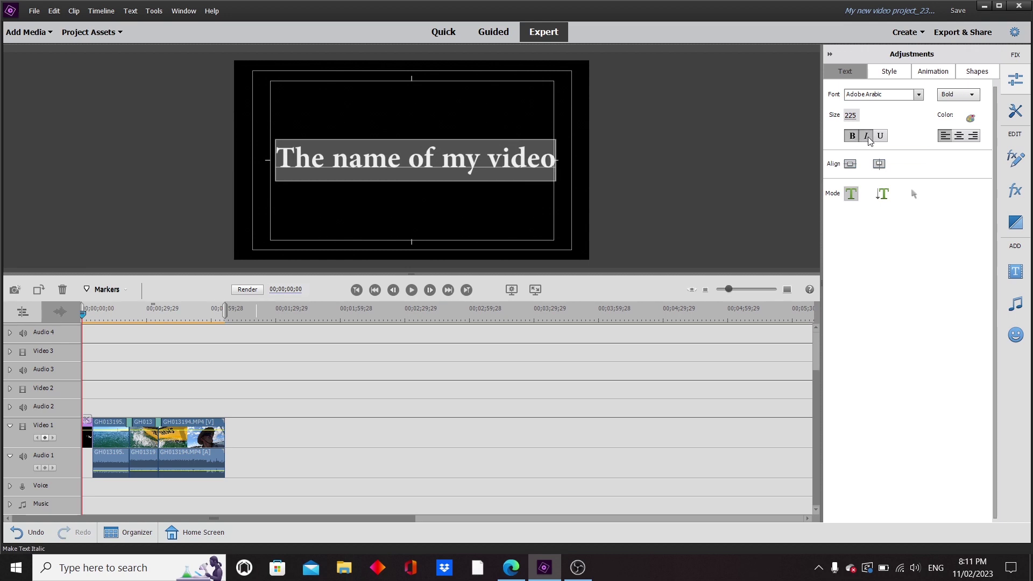
click(867, 137)
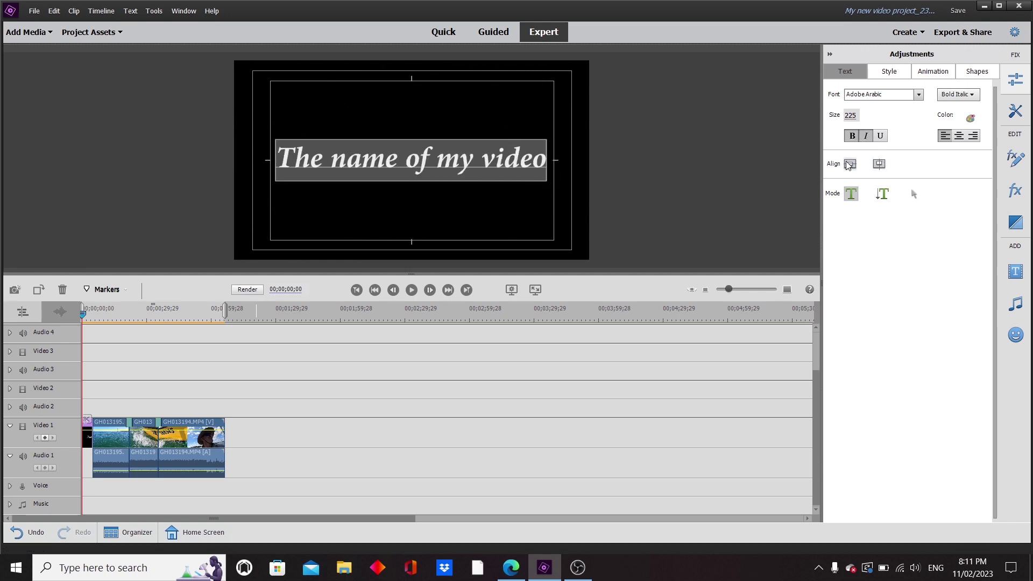
click(878, 165)
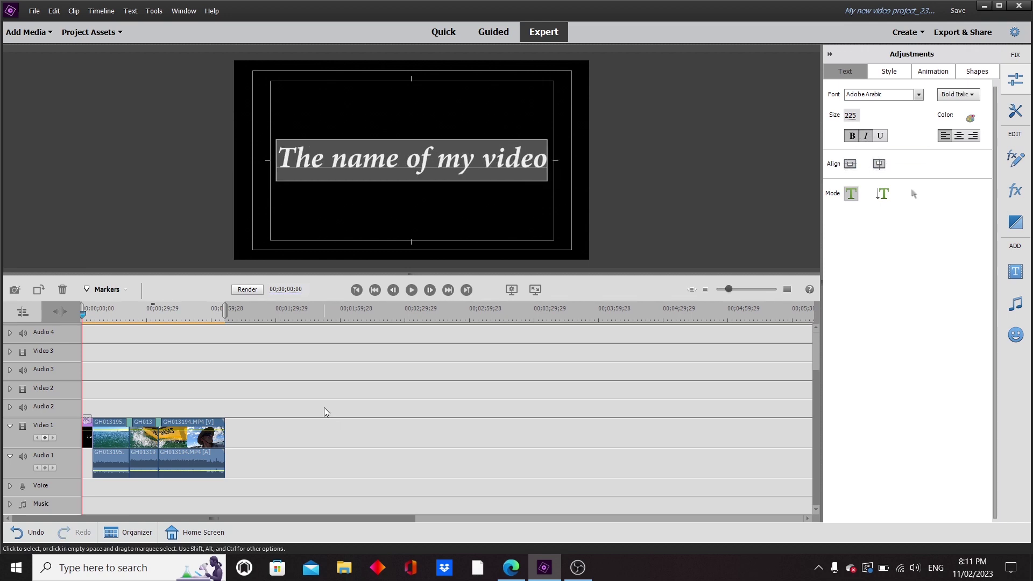
- Add a 2-second Cross Dissolve transition between the opening title and the first video clip
click(89, 311)
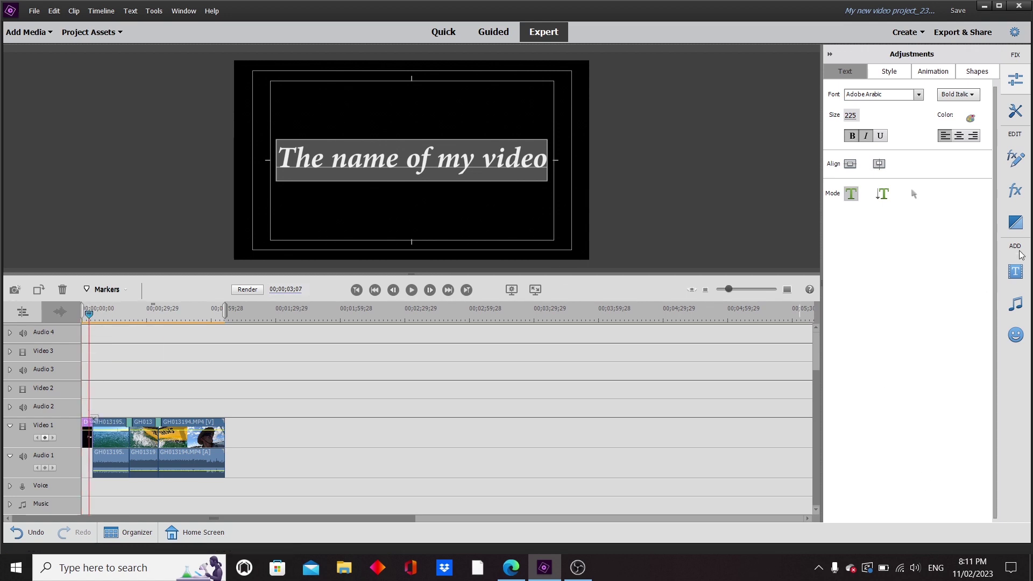
click(1015, 222)
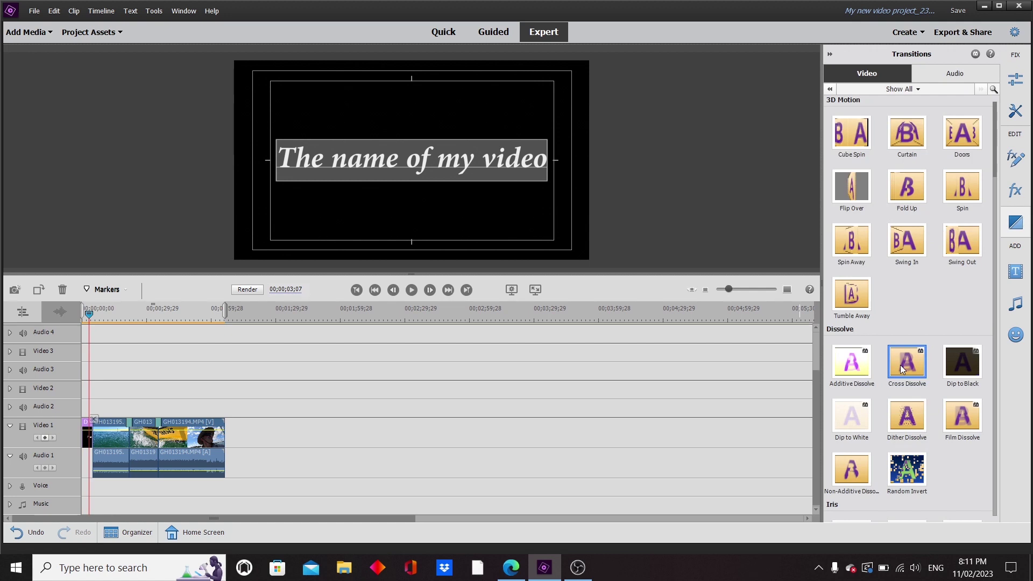
drag(903, 368, 114, 432)
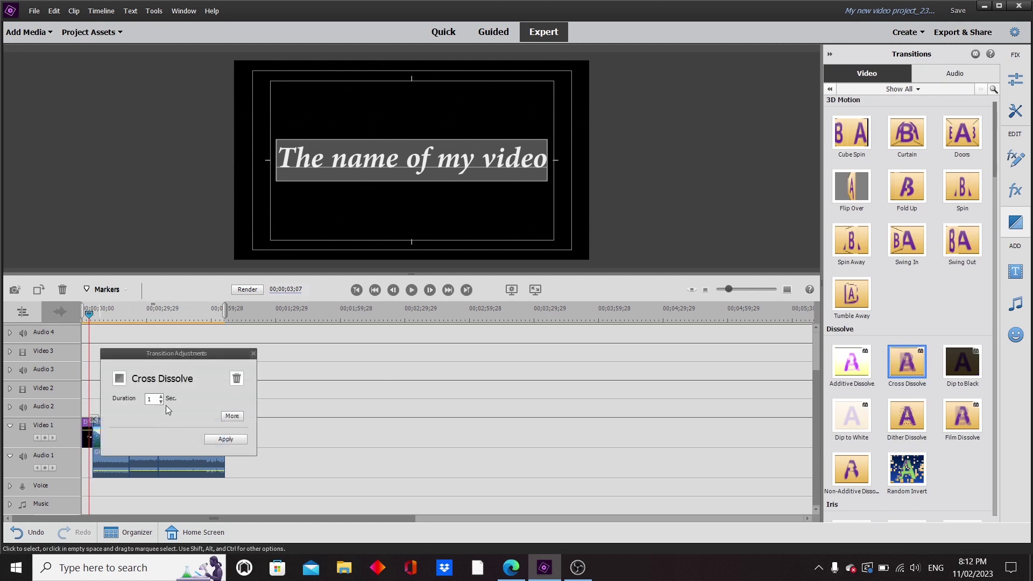
click(232, 416)
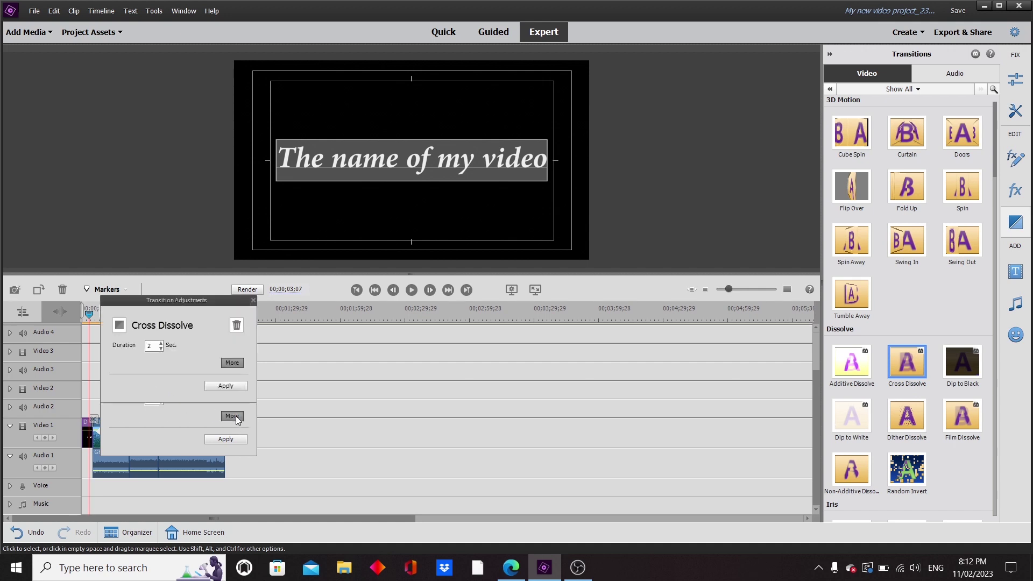
click(232, 437)
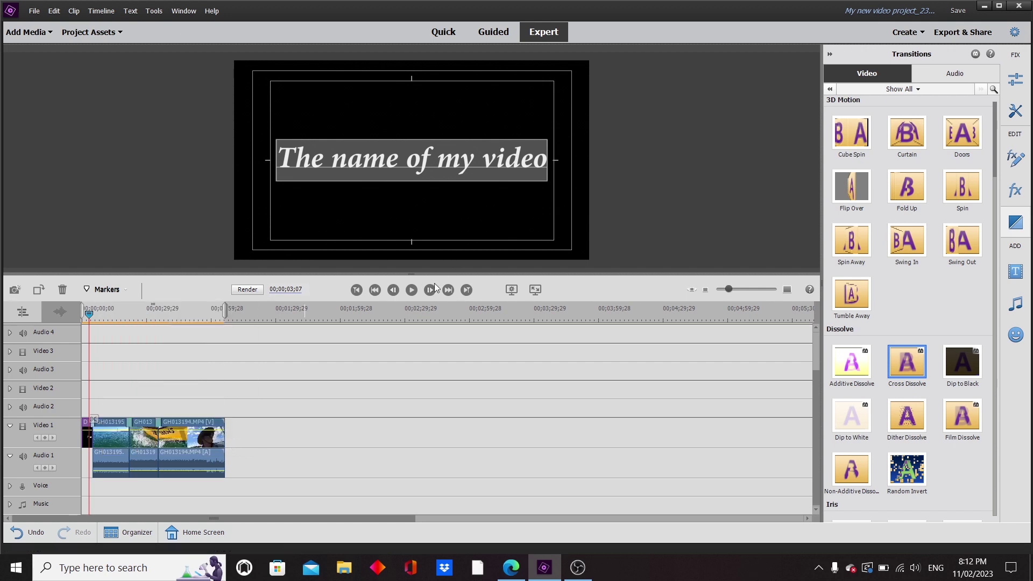
- Play the opening title into the first clip, including in full screen, to review the Cross Dissolve
click(412, 289)
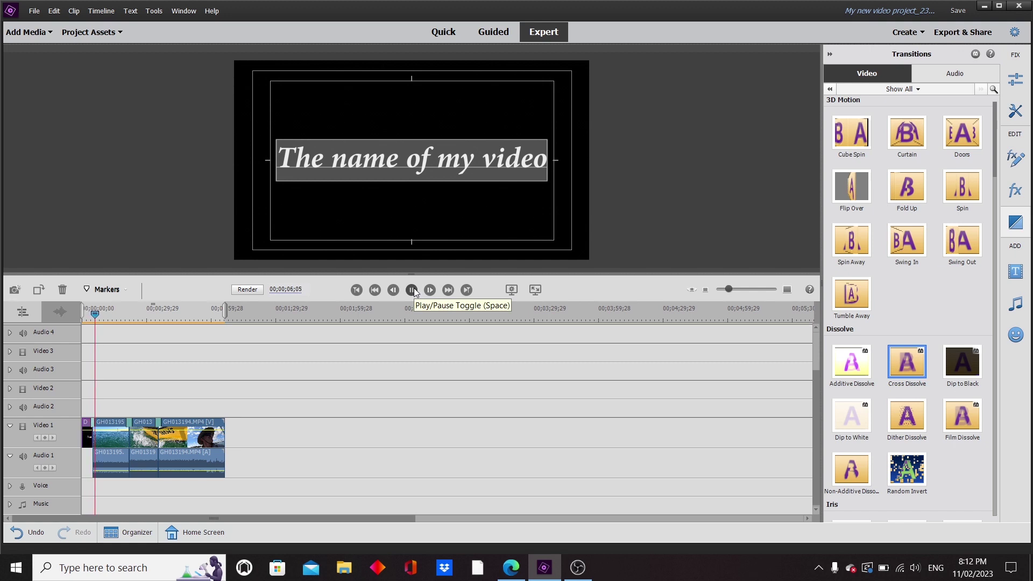
click(540, 291)
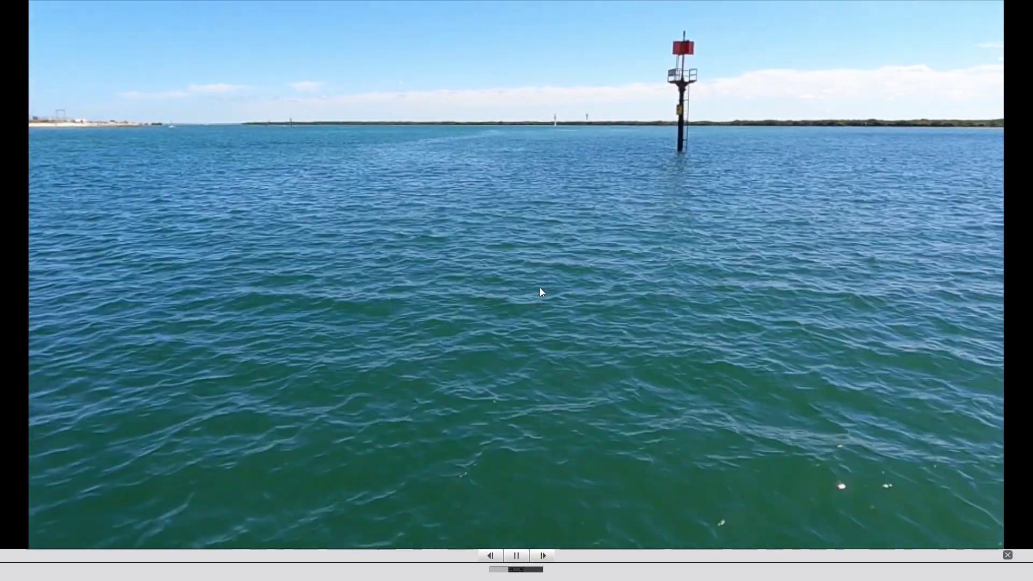
key(Escape)
click(91, 315)
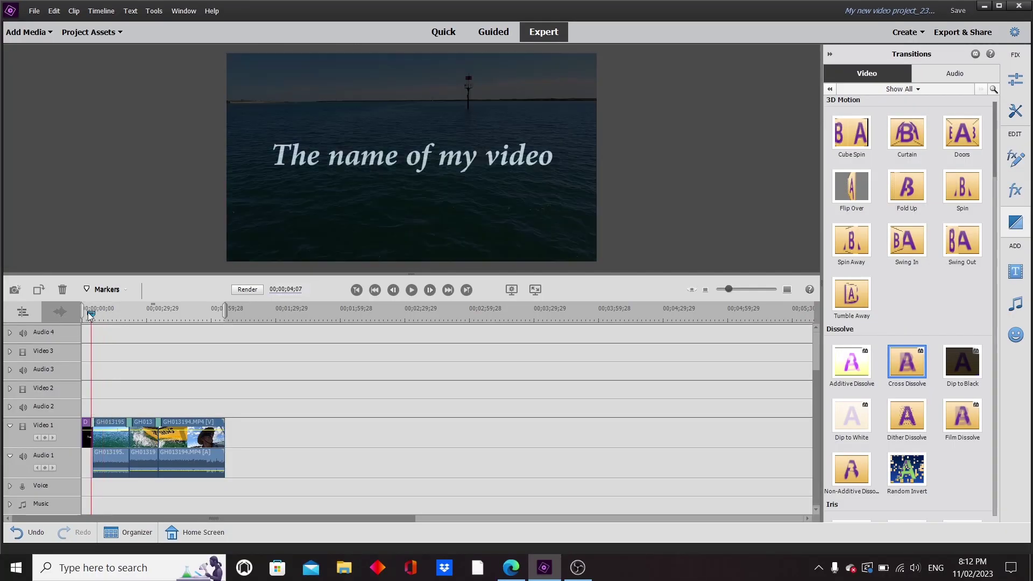
drag(90, 315, 88, 314)
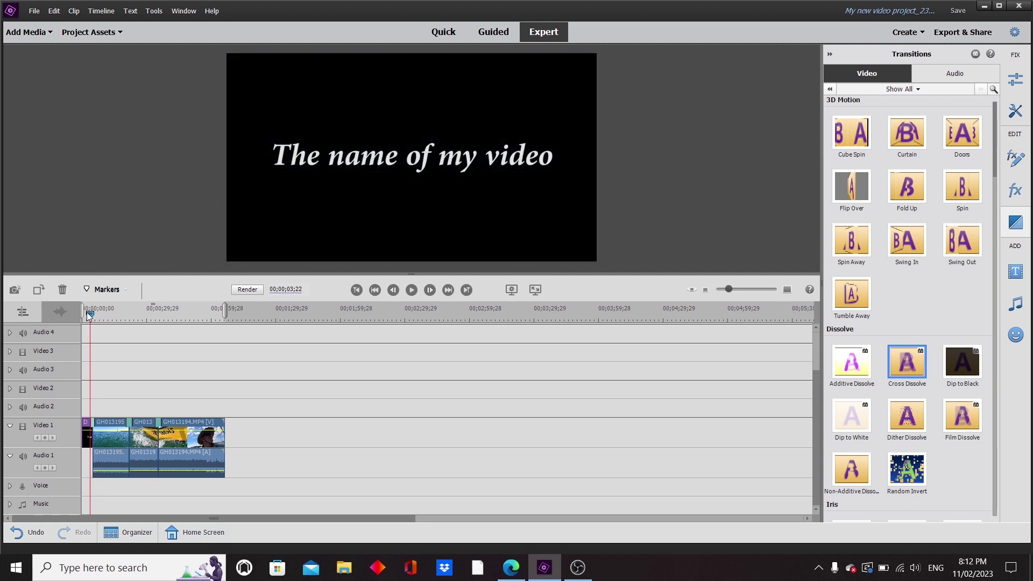
click(412, 290)
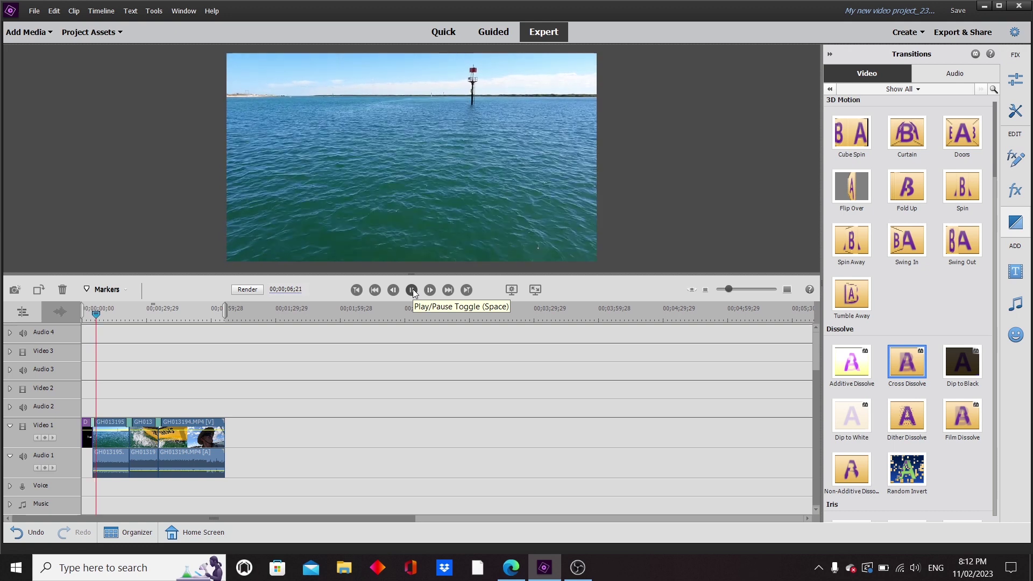
click(412, 291)
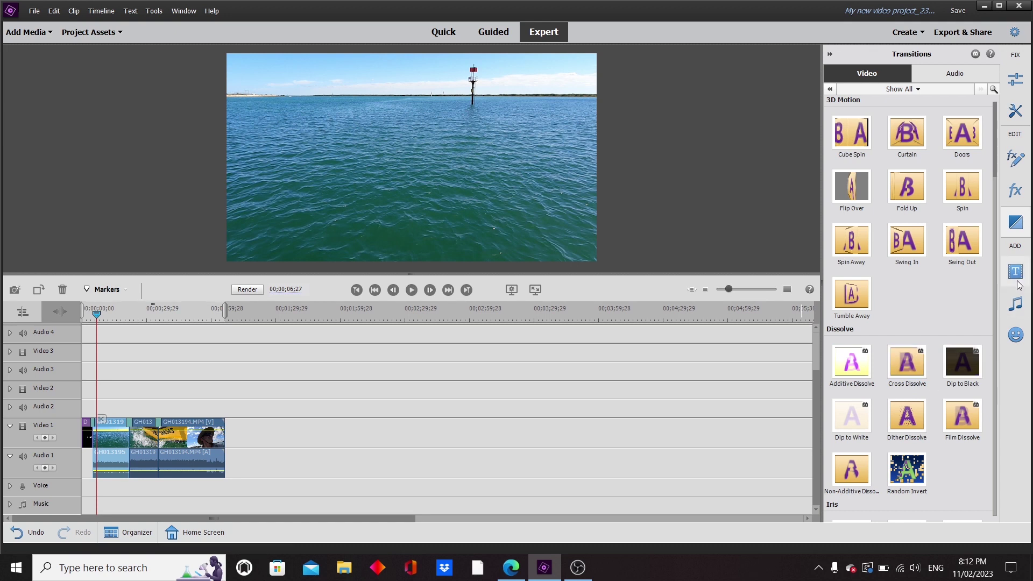
- Add a Default Text title on Video 2 at 00;00;06;27 and format its text as size 100, bold and centre-justified
click(1017, 283)
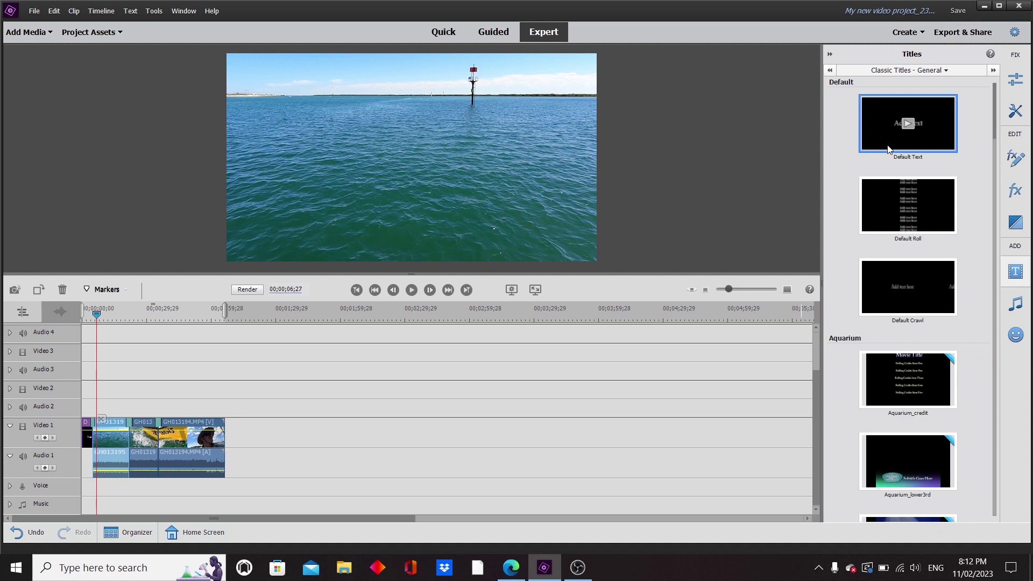
drag(380, 308, 104, 392)
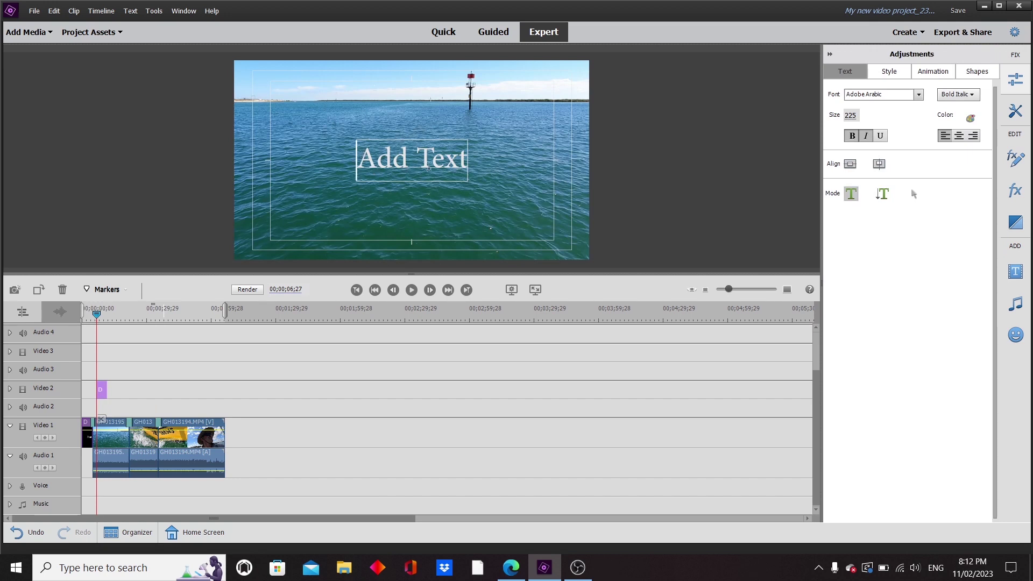
key(ctrl+a)
click(850, 116)
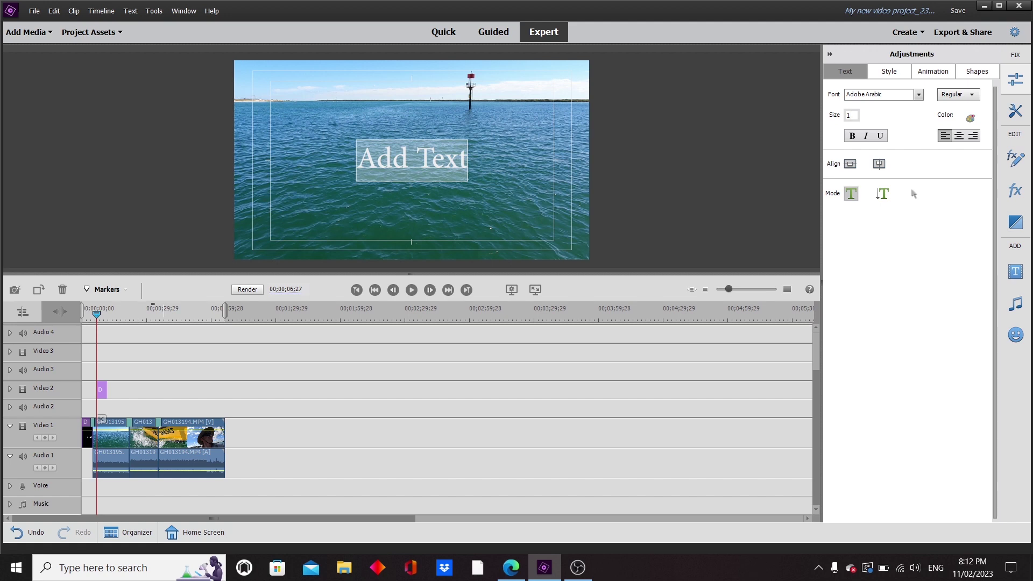
click(851, 136)
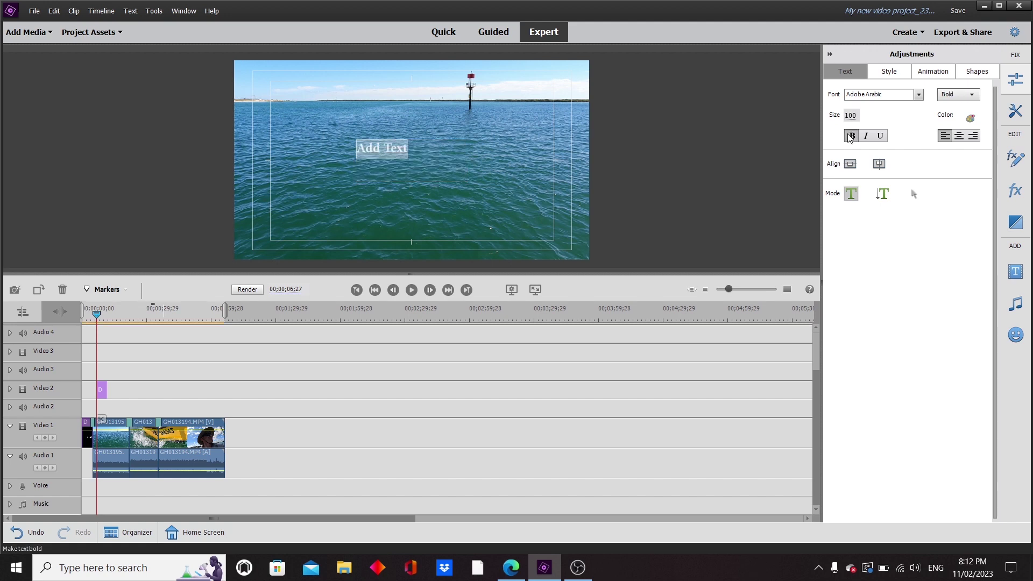
click(960, 138)
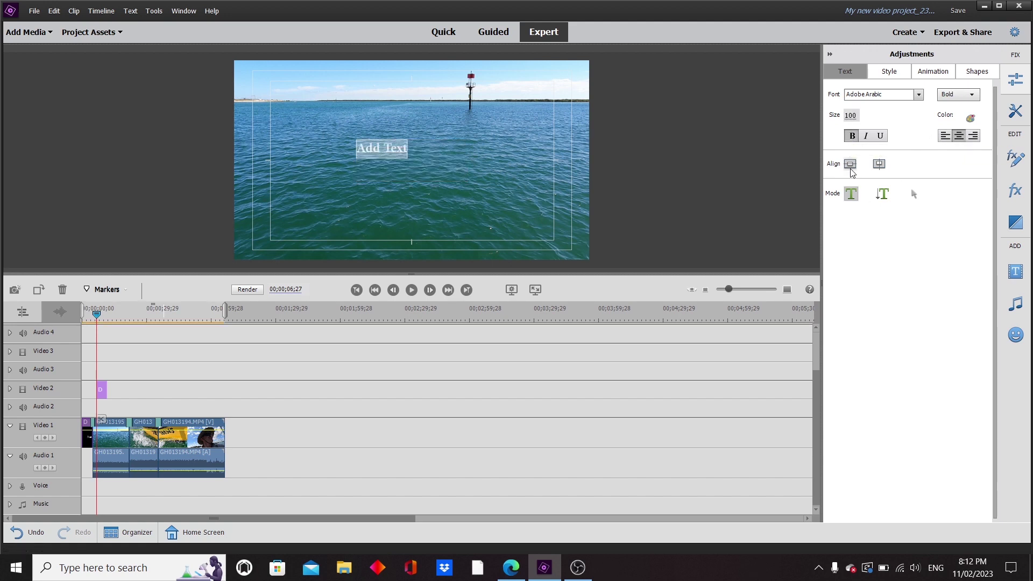
- Move the new text to the lower edge of the frame's safe area and centre it horizontally
click(914, 194)
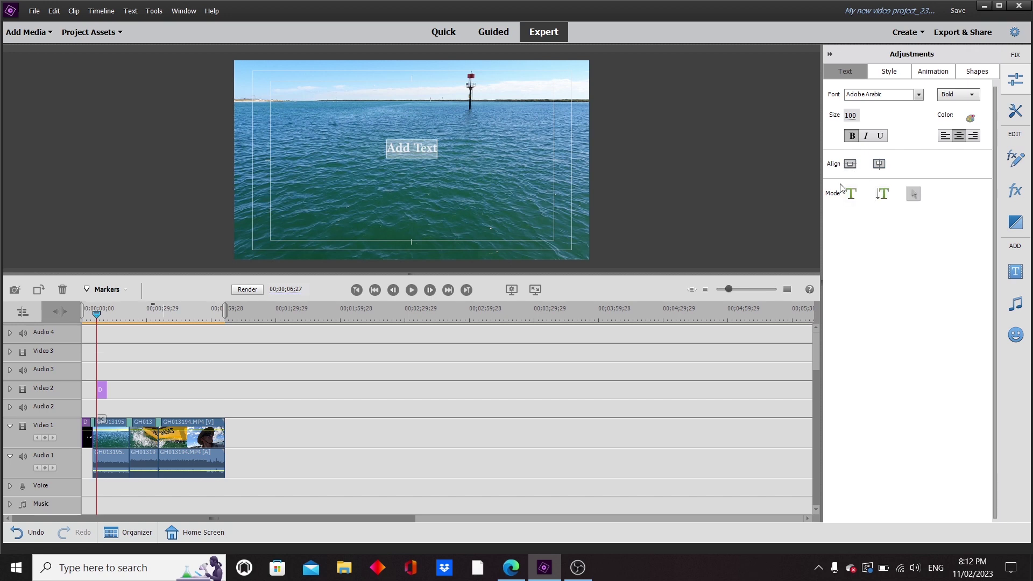
drag(422, 156, 423, 233)
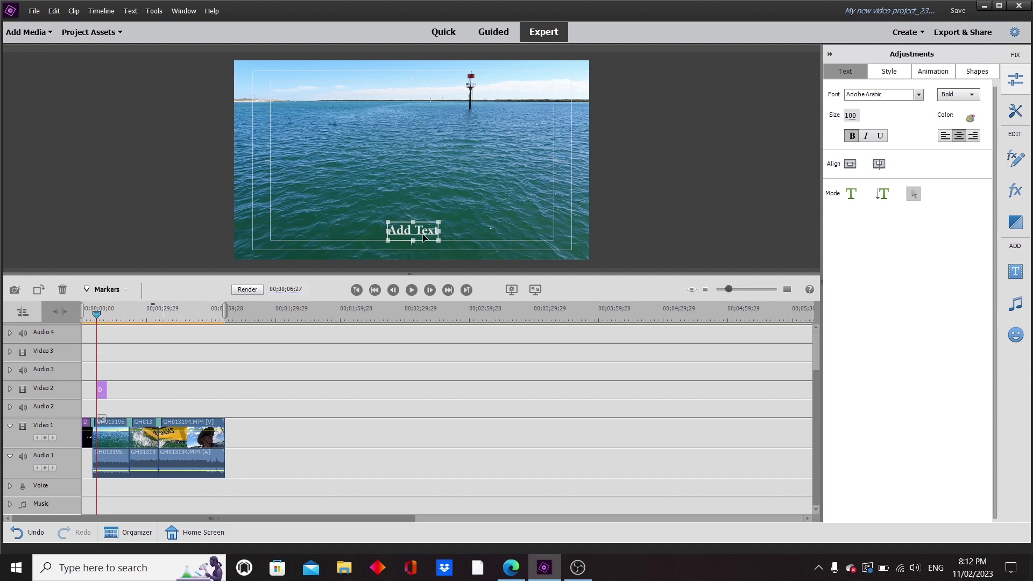
click(850, 164)
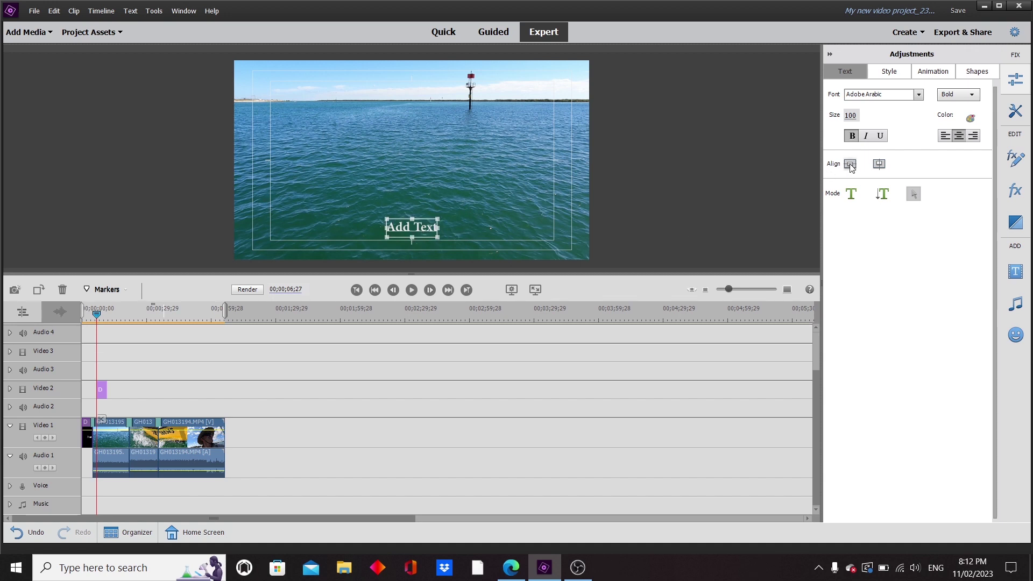
- Set the fill colour of the new text to a bright solid yellow
click(971, 121)
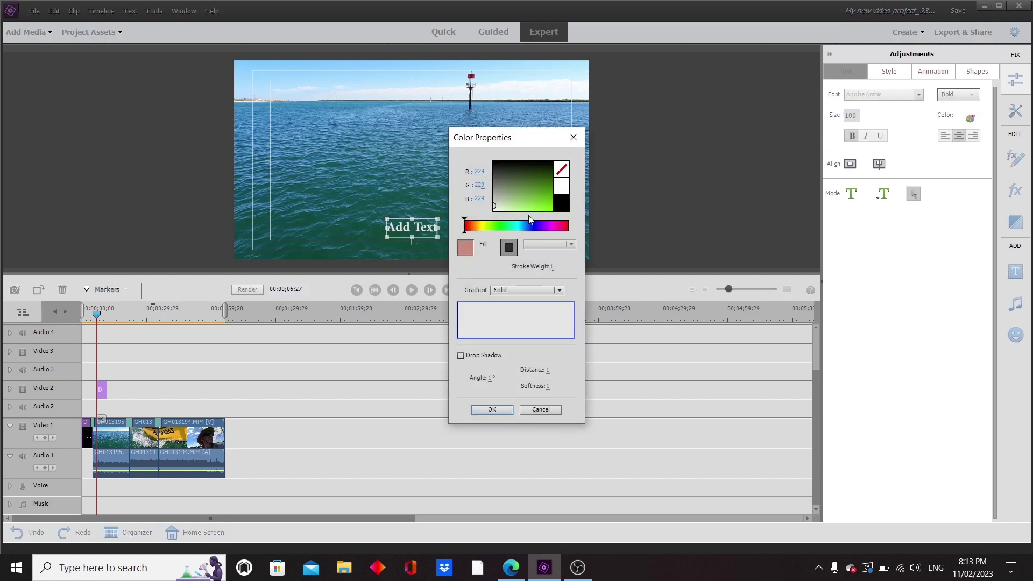
click(482, 229)
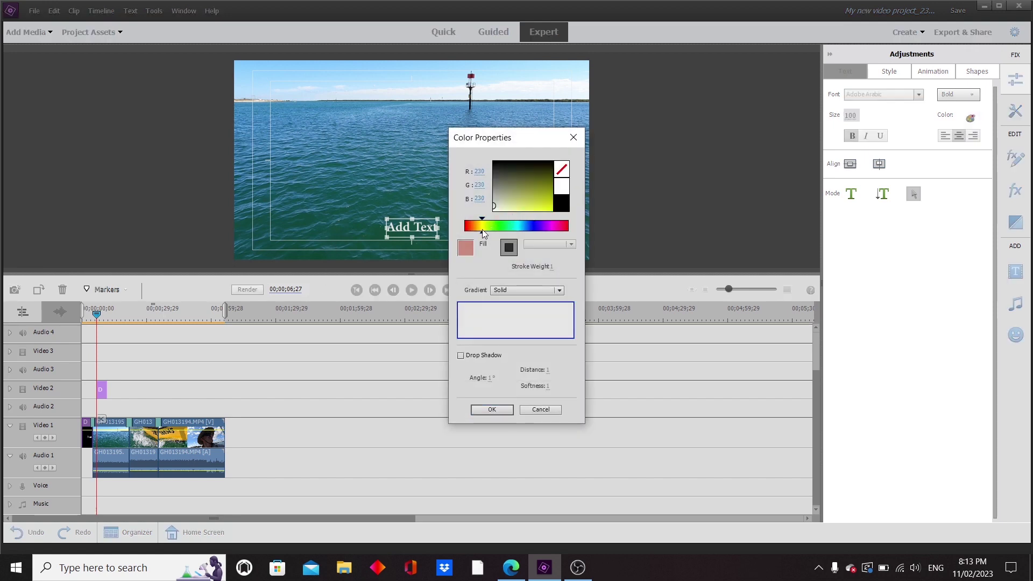
click(548, 209)
click(551, 209)
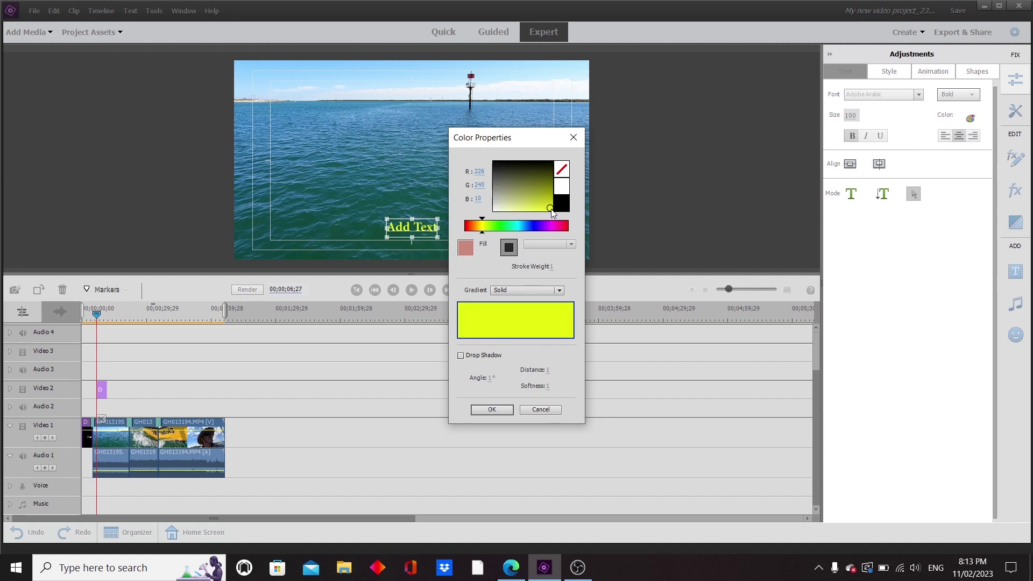
click(505, 411)
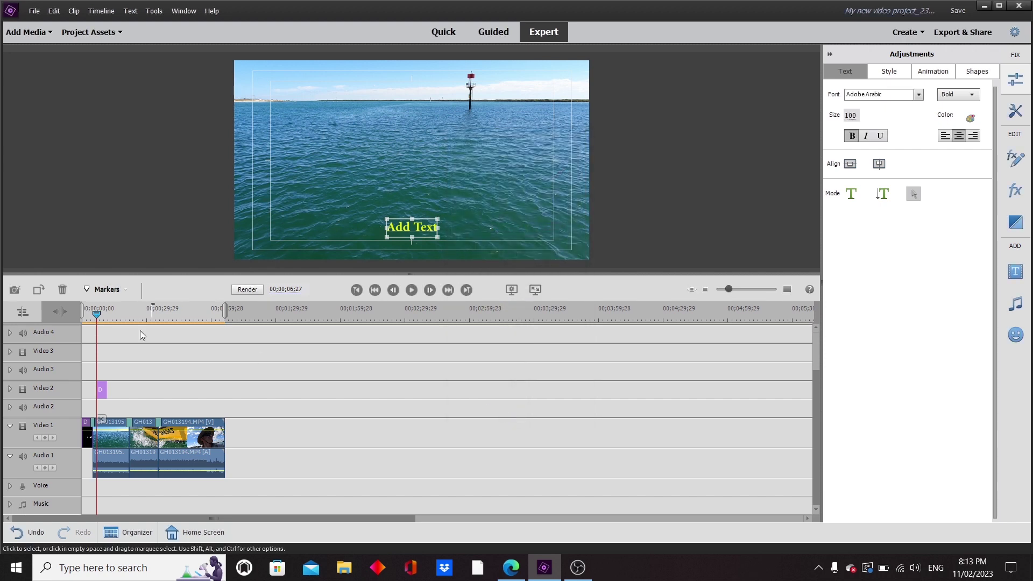
- Replace the placeholder text of the new title with "Caption, say anything you want!" and leave text editing
click(850, 194)
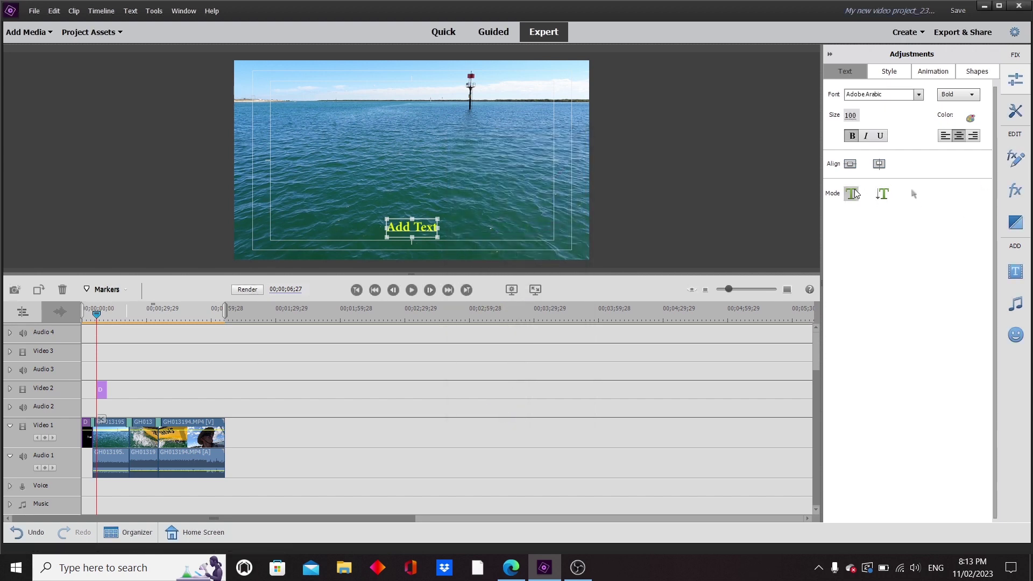
drag(389, 224, 488, 247)
text(Capt)
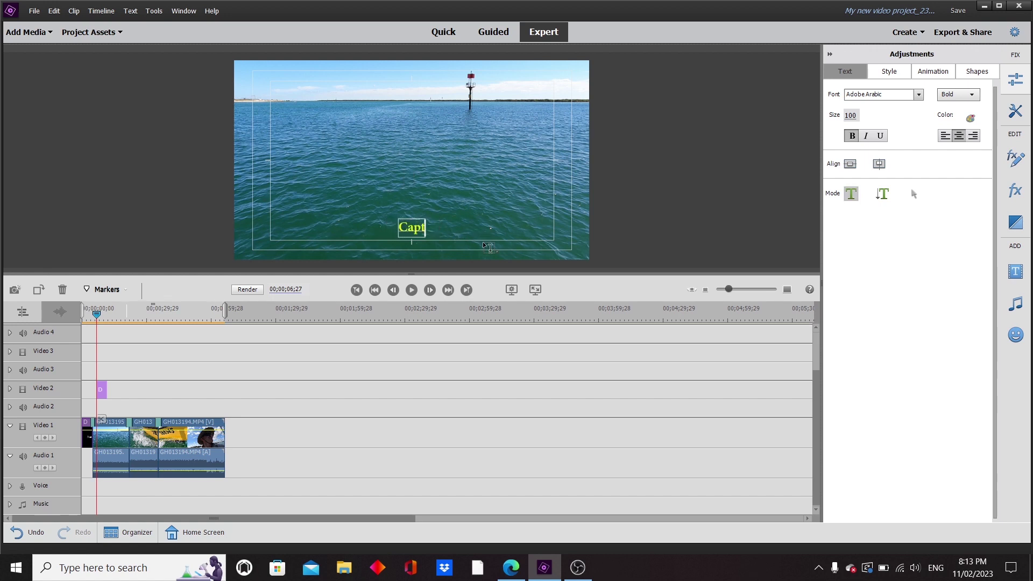
text(ion, say)
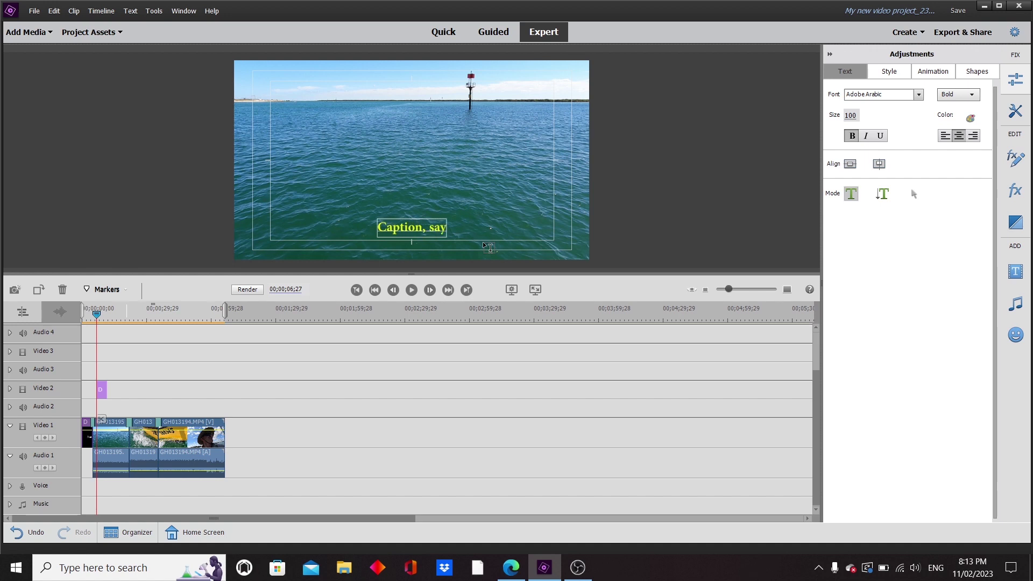
text( anything)
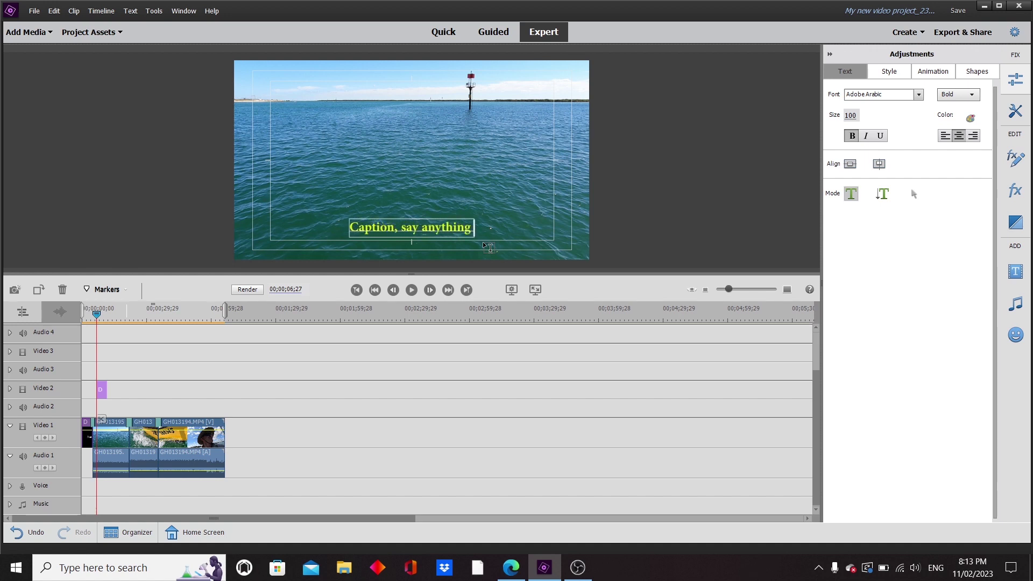
text( you want!)
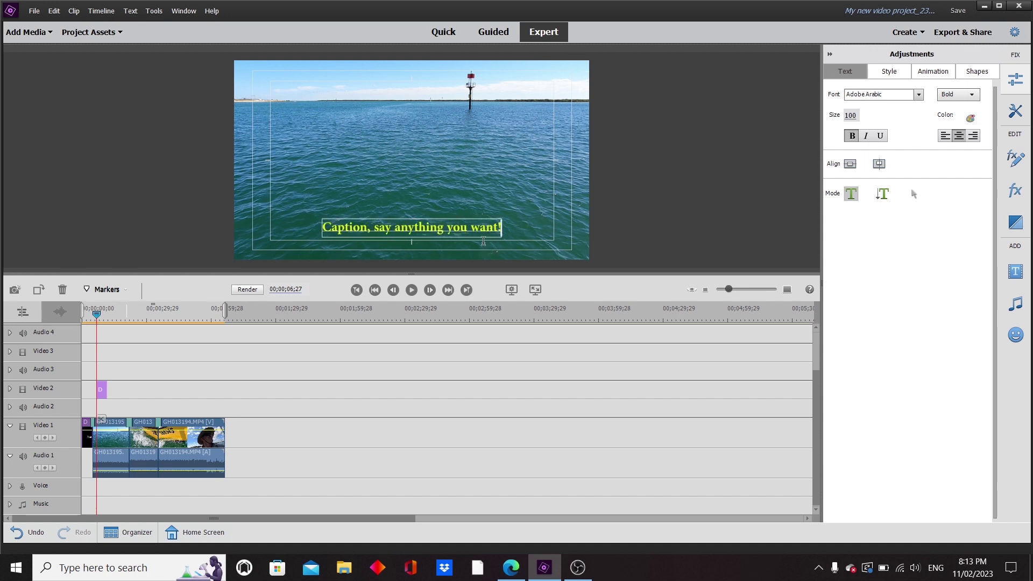
click(115, 329)
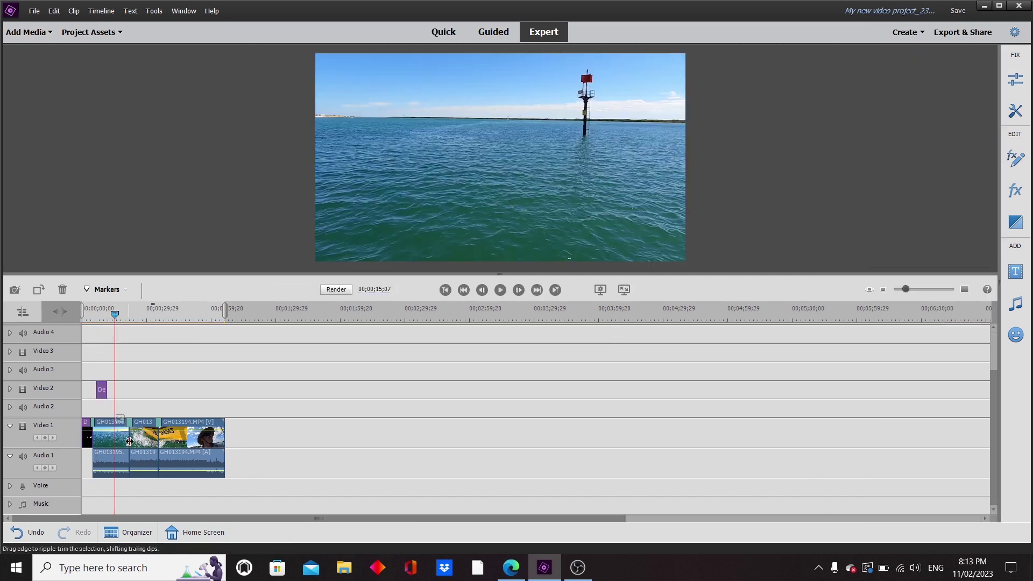
- Apply a 1-second Cross Dissolve to the start of the caption title on Video 2, with Left clip alignment
click(1013, 219)
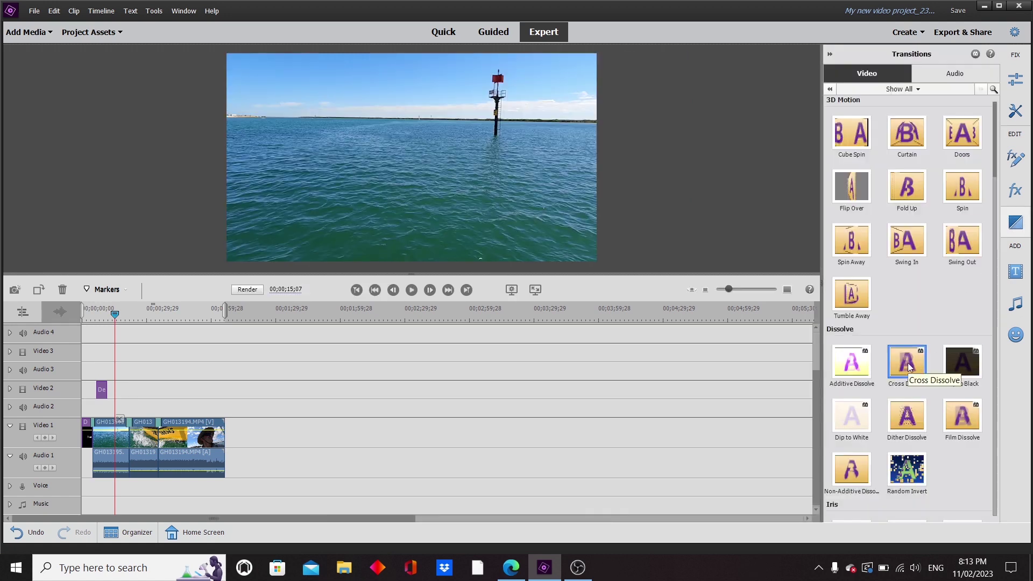
drag(909, 367, 188, 327)
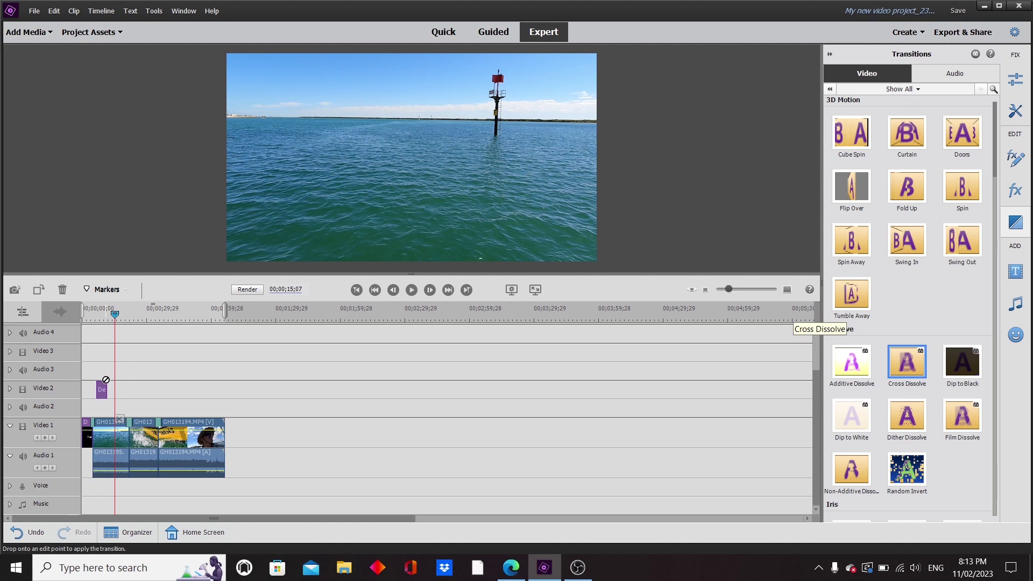
drag(106, 380, 100, 390)
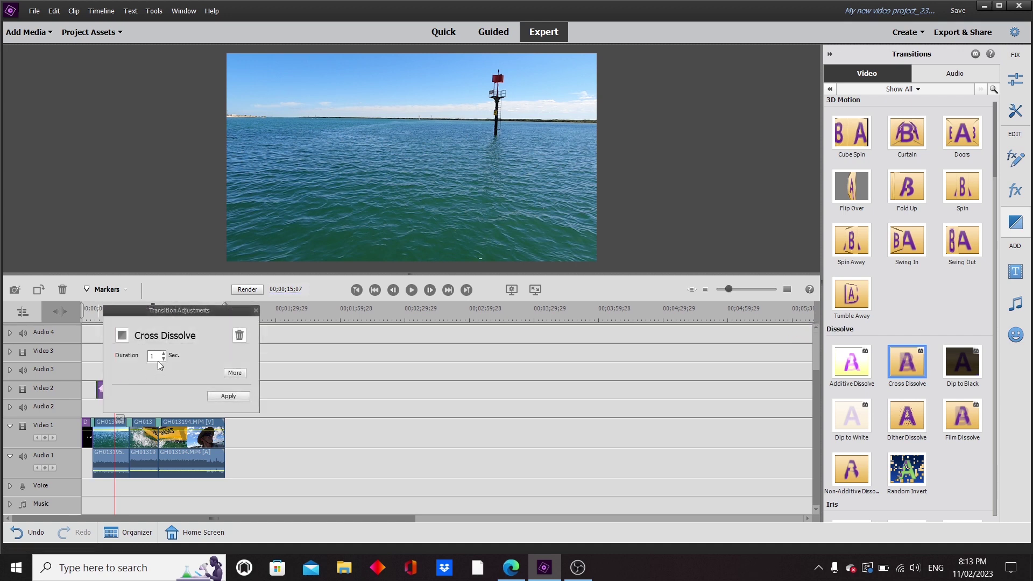
click(234, 373)
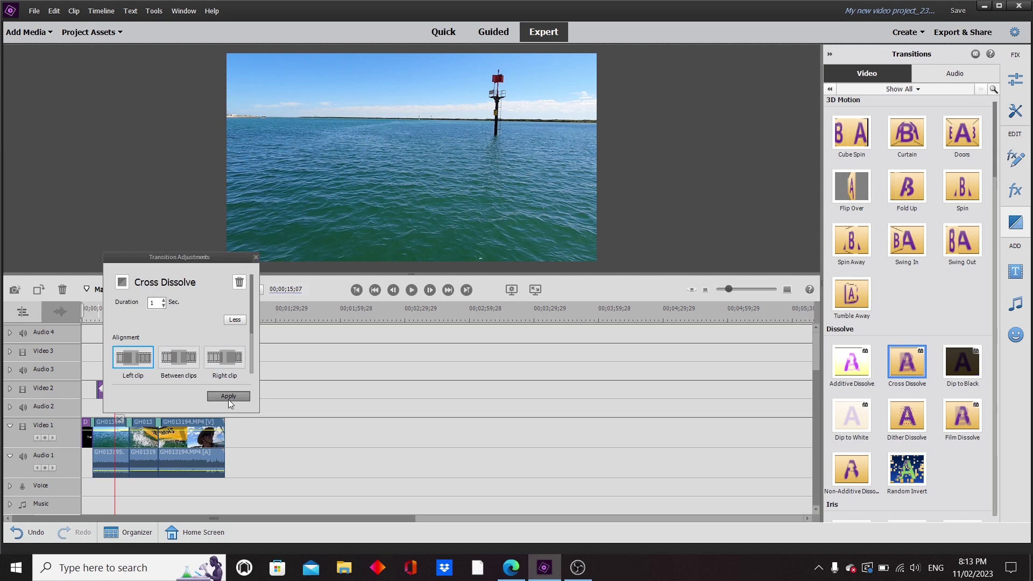
click(228, 397)
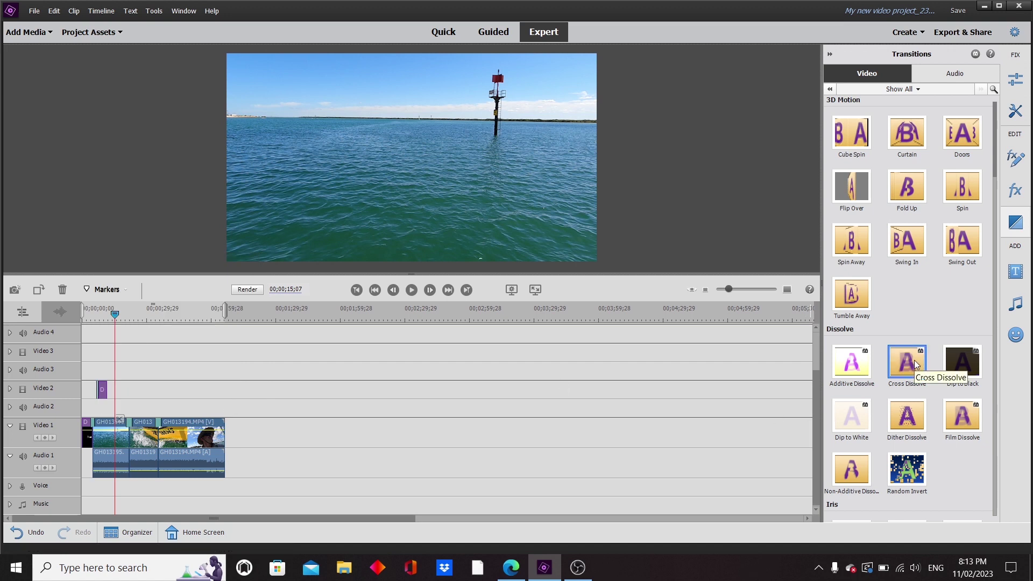
- Apply a 1-second Cross Dissolve to the end of the caption title on Video 2, with Right clip alignment
drag(916, 364, 106, 392)
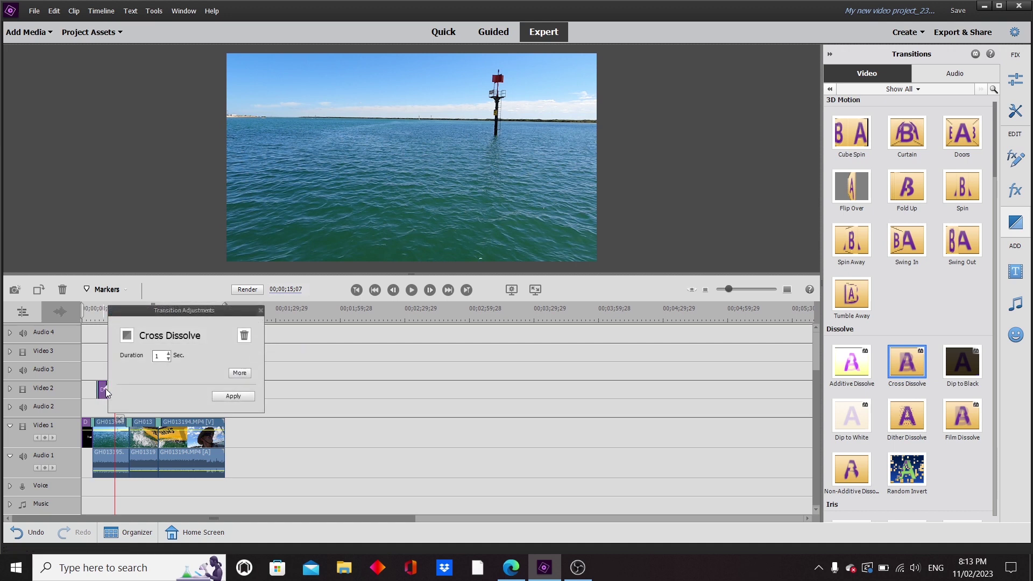
click(236, 373)
click(230, 357)
click(231, 394)
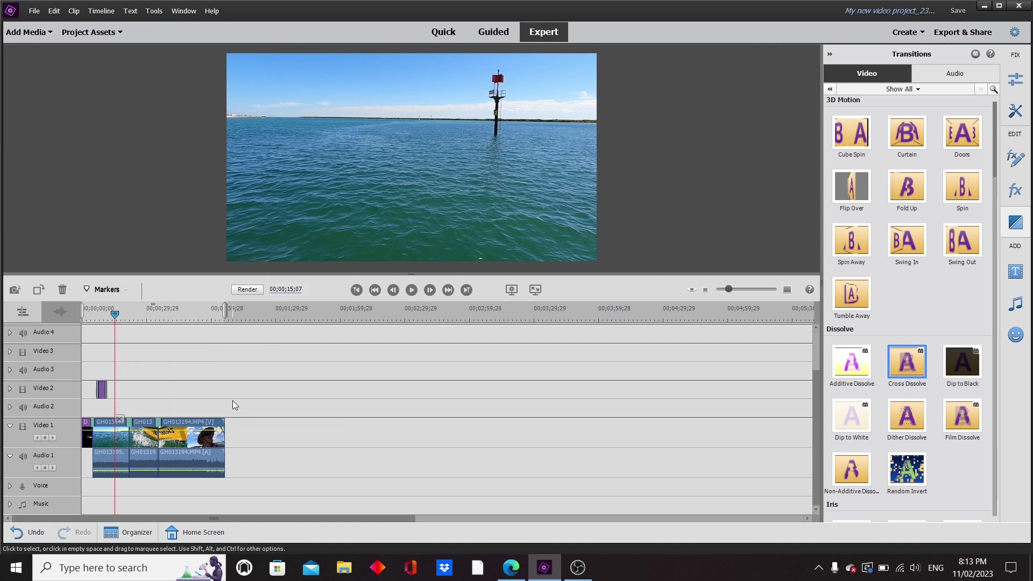
- Render the timeline and play the sequence past the caption, stopping in the second clip
click(247, 290)
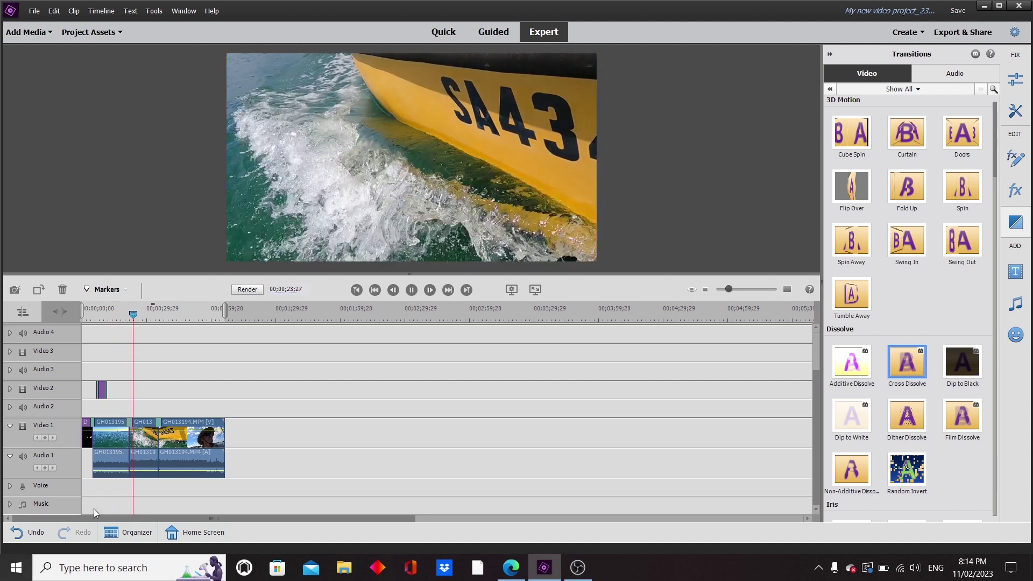
click(411, 290)
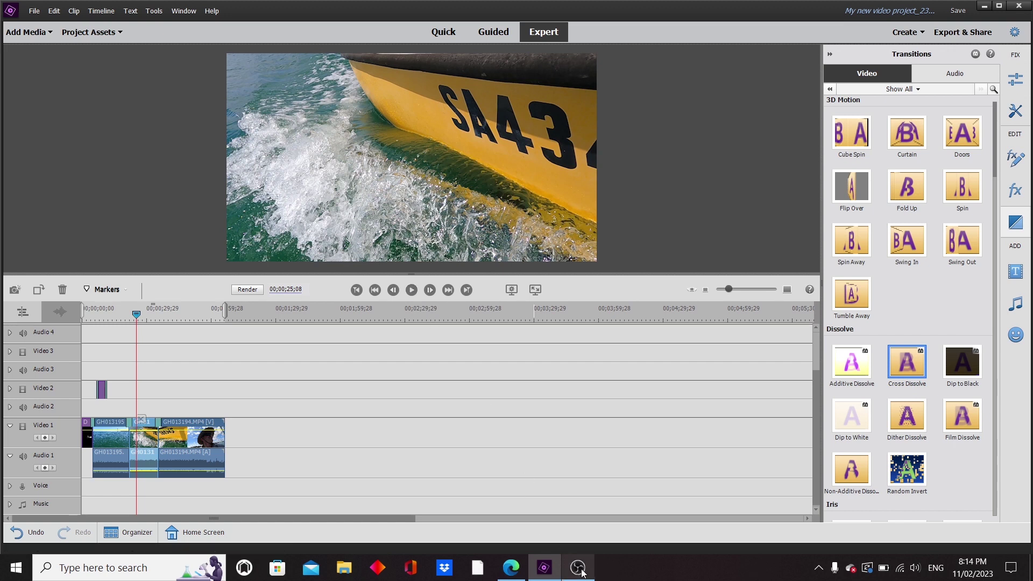
- Switch to the Microsoft Edge browser showing filmmusic.io and open the site's music search page
mouse_move(543, 573)
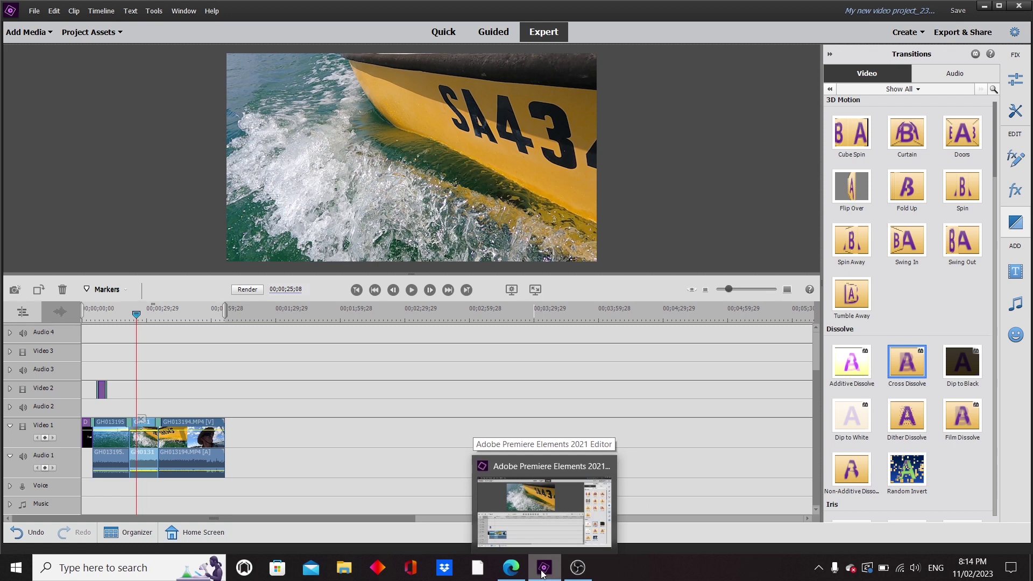
click(510, 569)
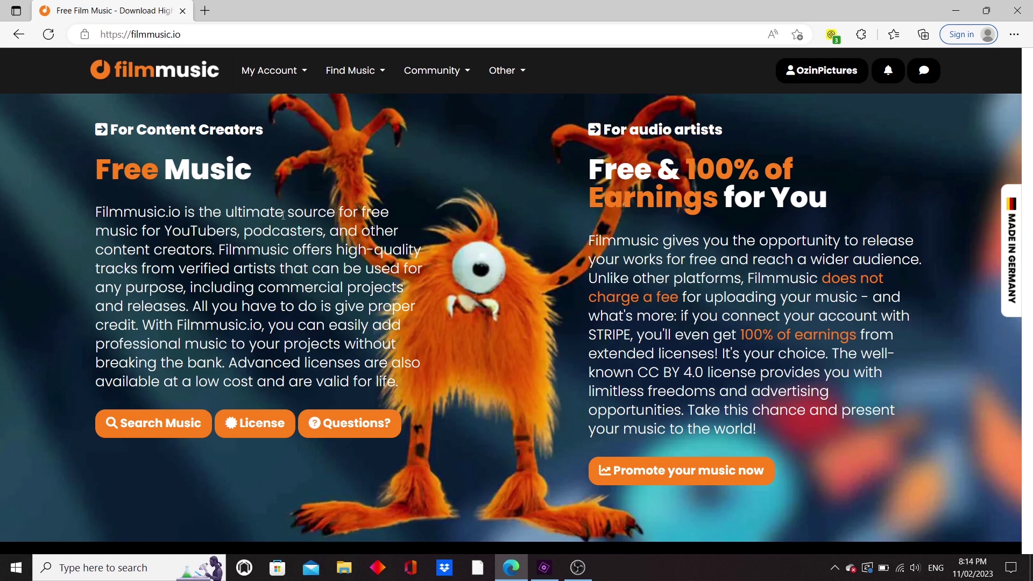
mouse_move(294, 82)
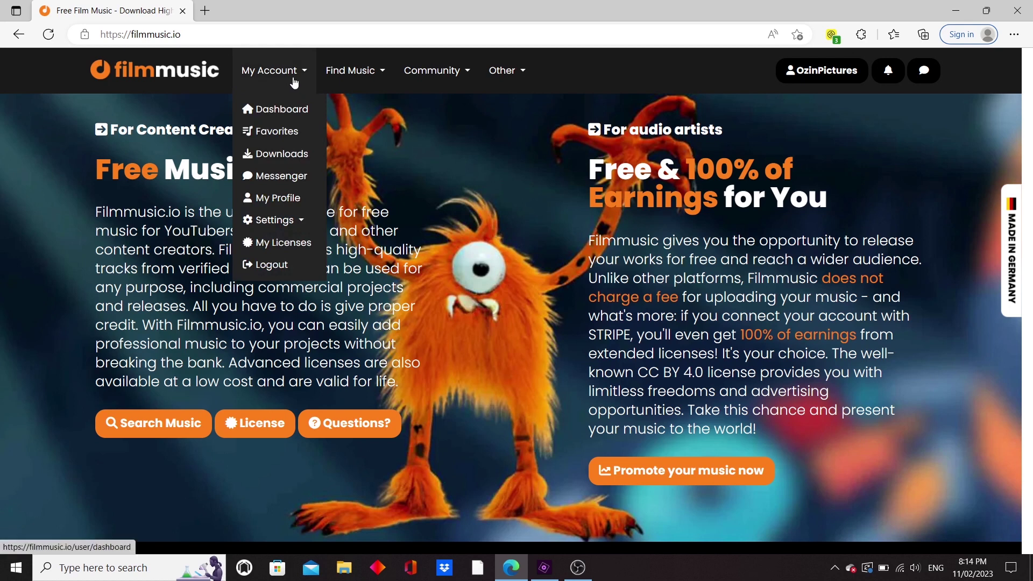
mouse_move(334, 70)
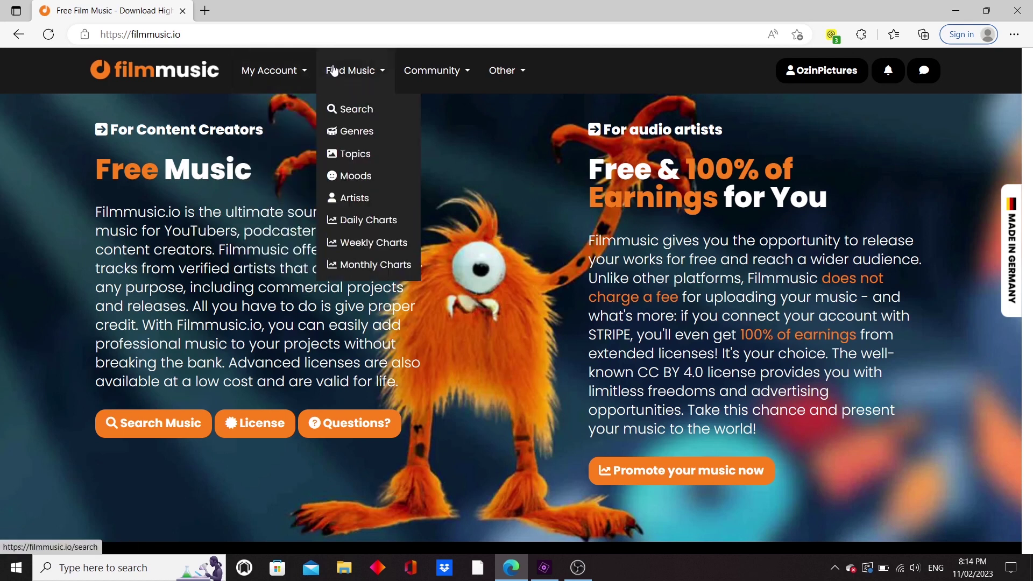
click(359, 116)
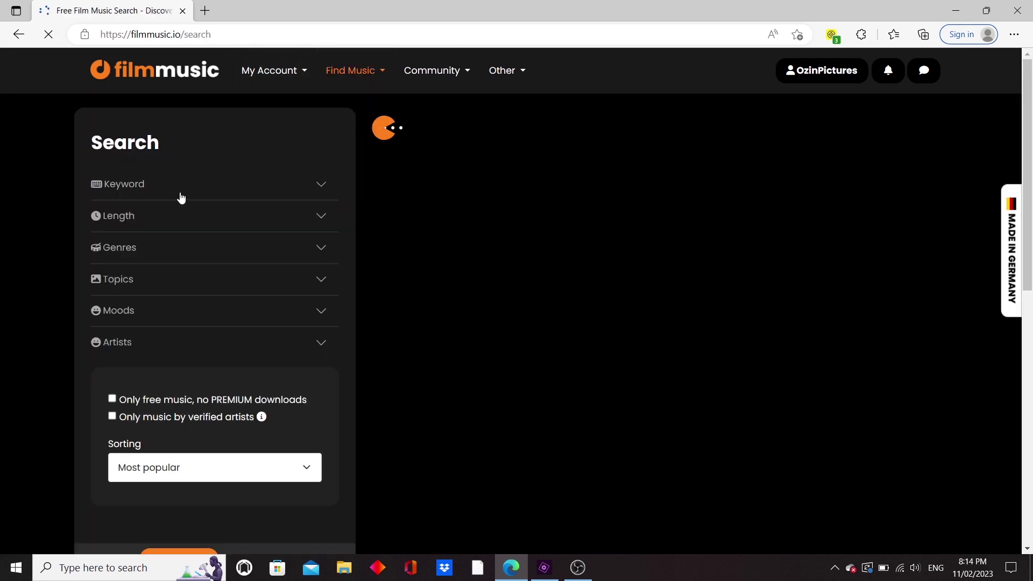
- Search the song titles for "Angel Share" by Kevin MacLeod and listen to a short preview of the track
click(136, 185)
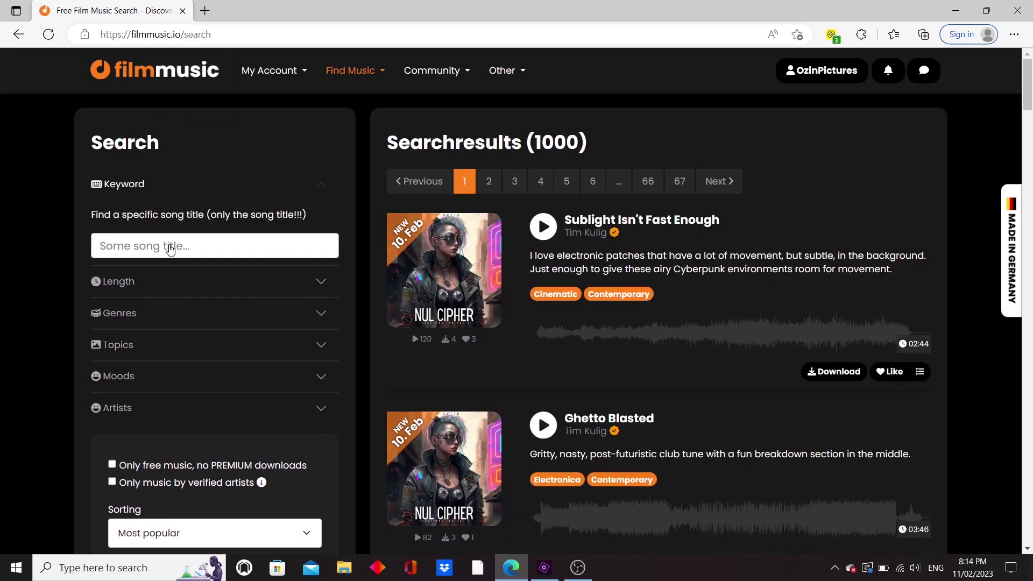
click(170, 248)
text(angel share)
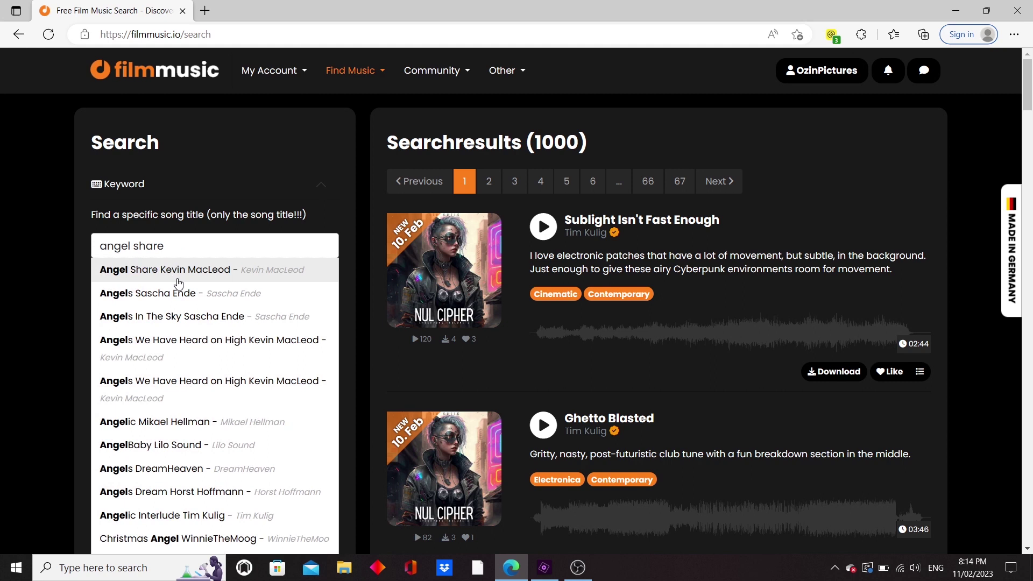
click(178, 278)
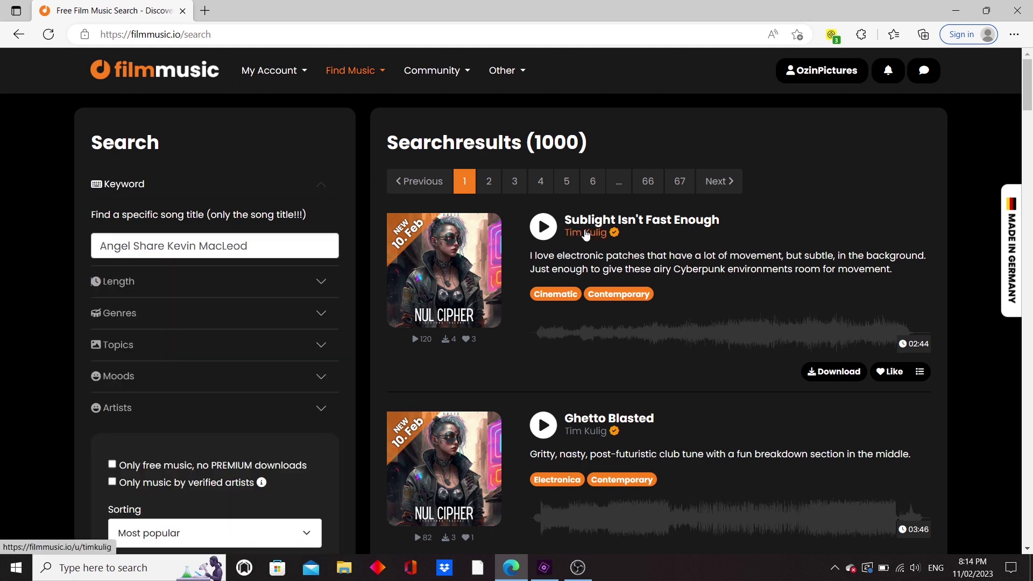
click(293, 250)
key(Return)
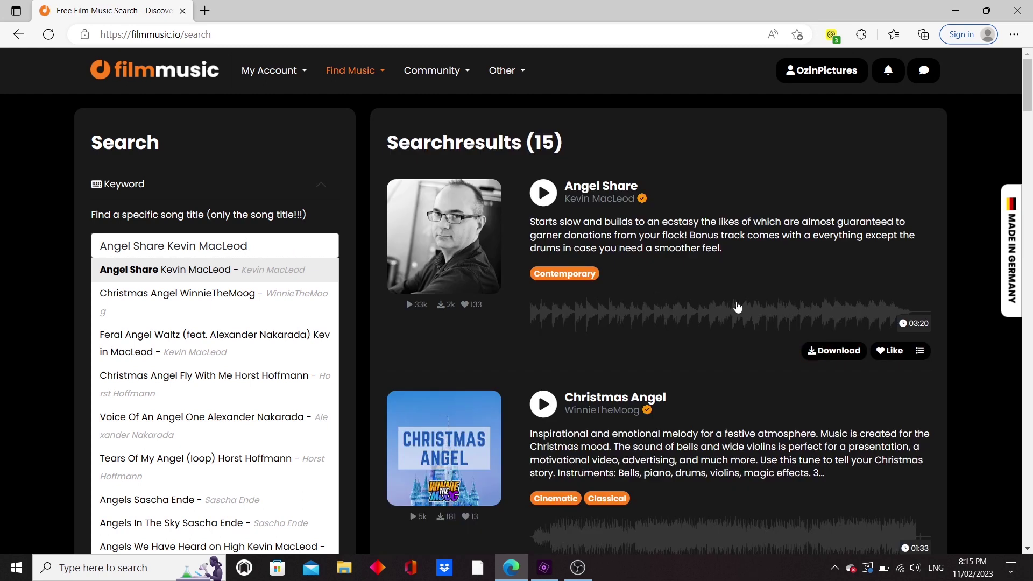
click(545, 199)
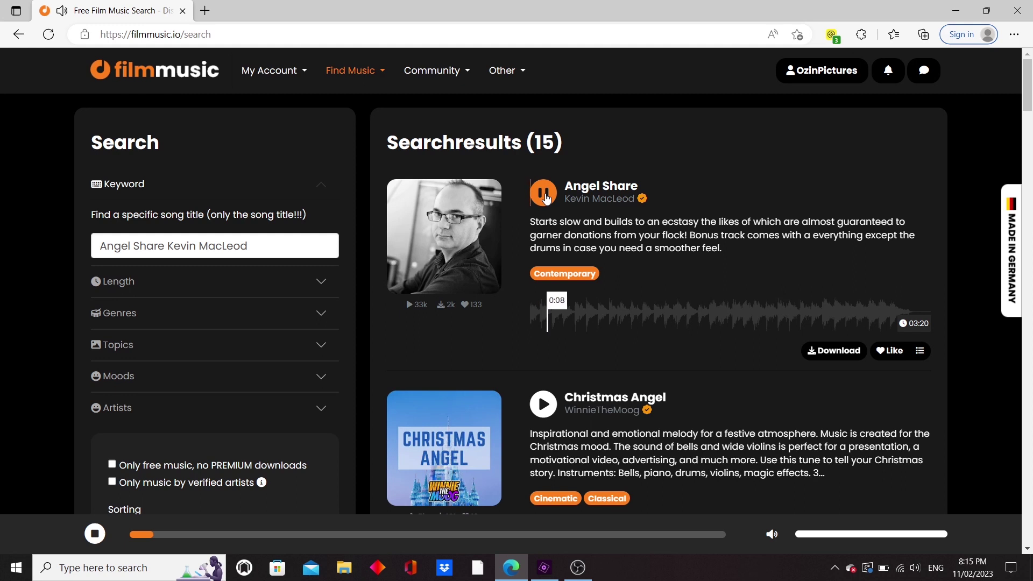
click(545, 193)
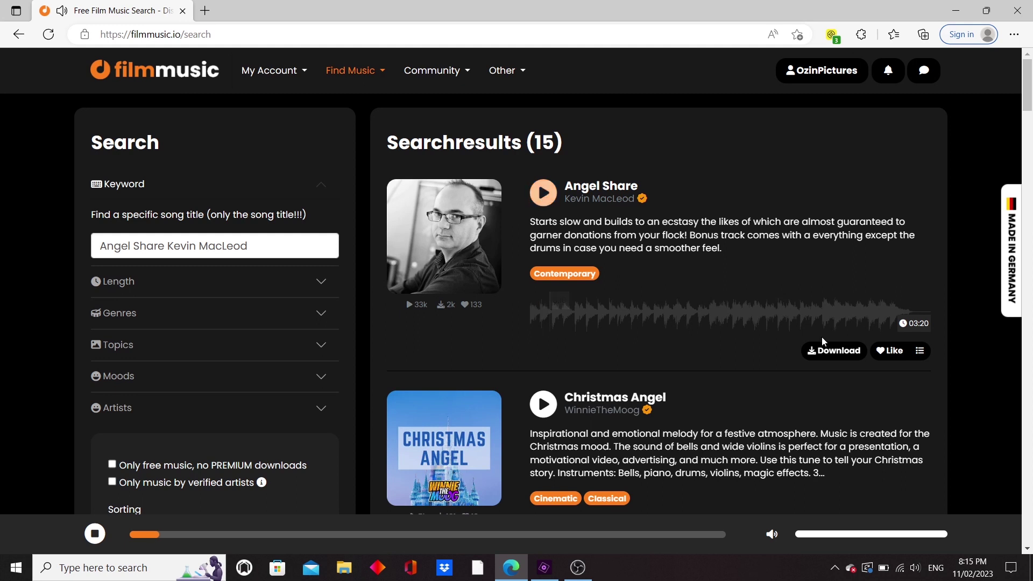
- Choose the free download of Angel Share, accept its CC BY 4.0 terms and highlight the required attribution text, leaving without downloading
click(835, 351)
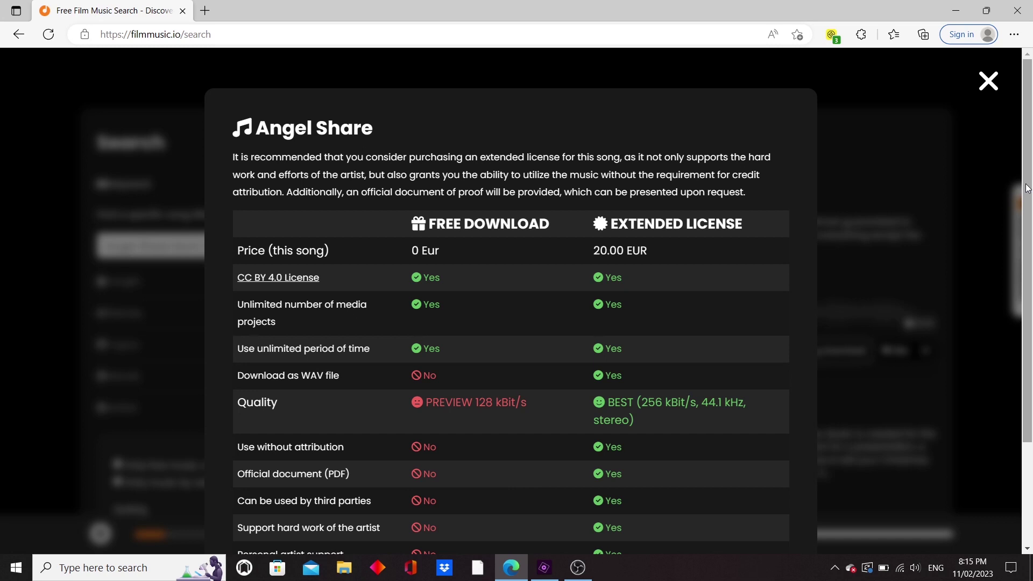
scroll(1028, 188, down, 3)
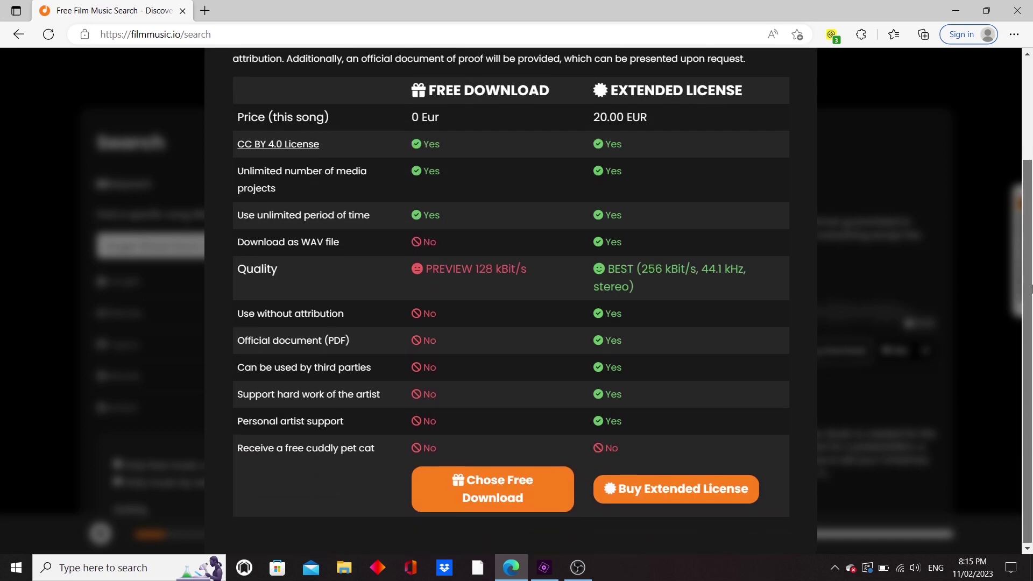
click(485, 492)
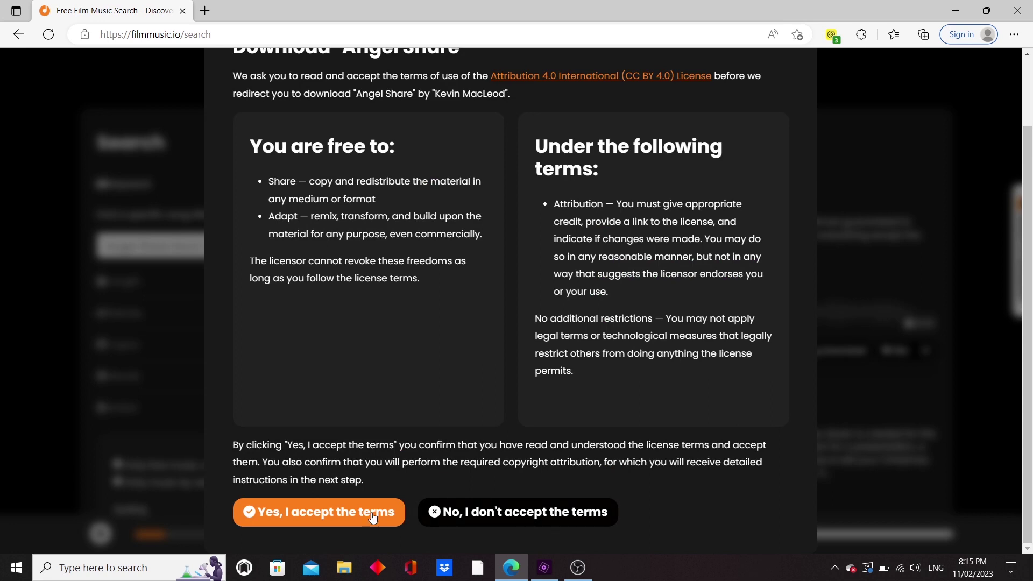
click(345, 516)
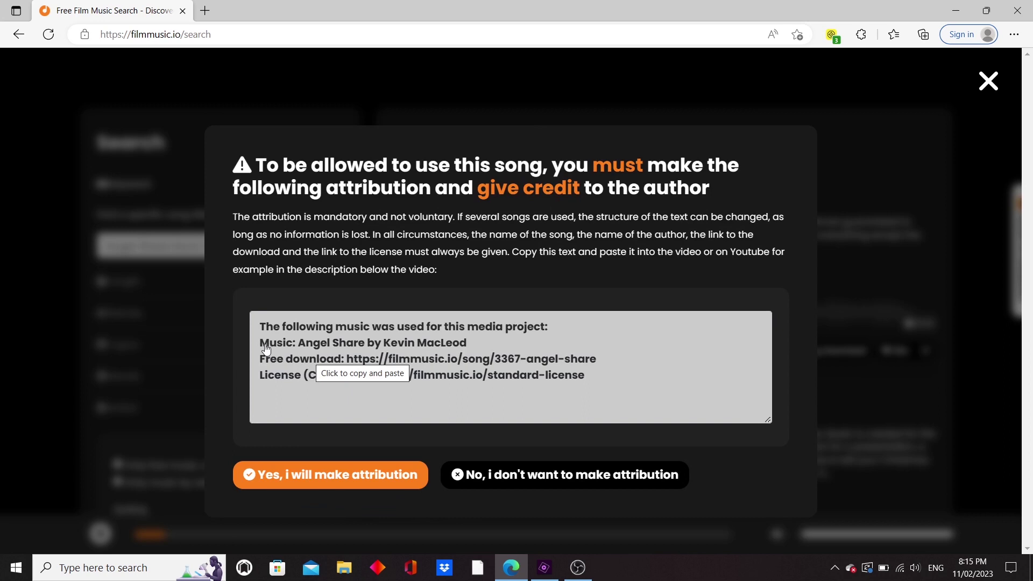
drag(260, 342, 641, 382)
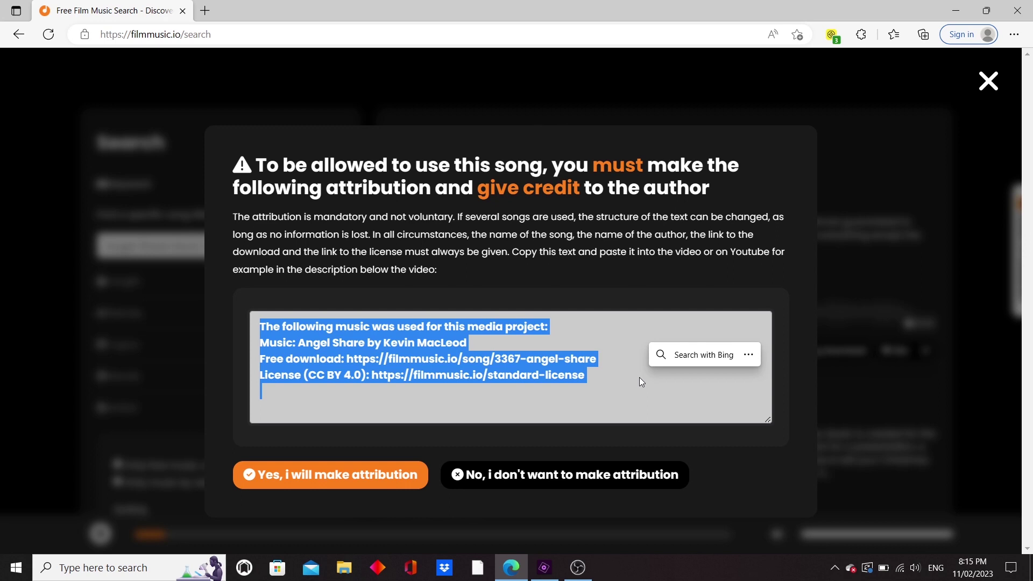
click(987, 82)
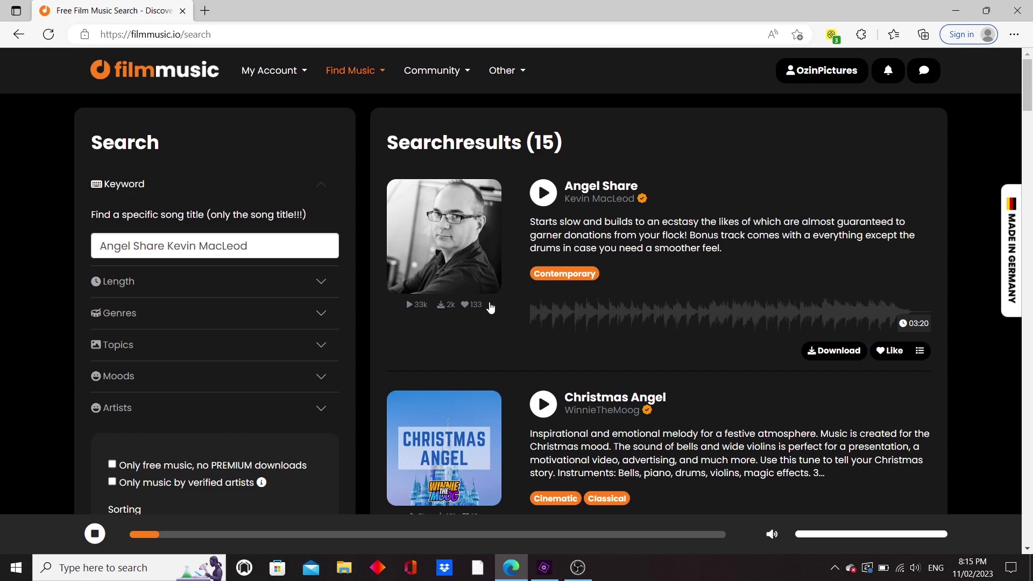
- Switch to Adobe Premiere Elements and import Angel Share.mp3 from the Soundtracks folder in OzinPictures on the Expansion (E:) drive
click(544, 568)
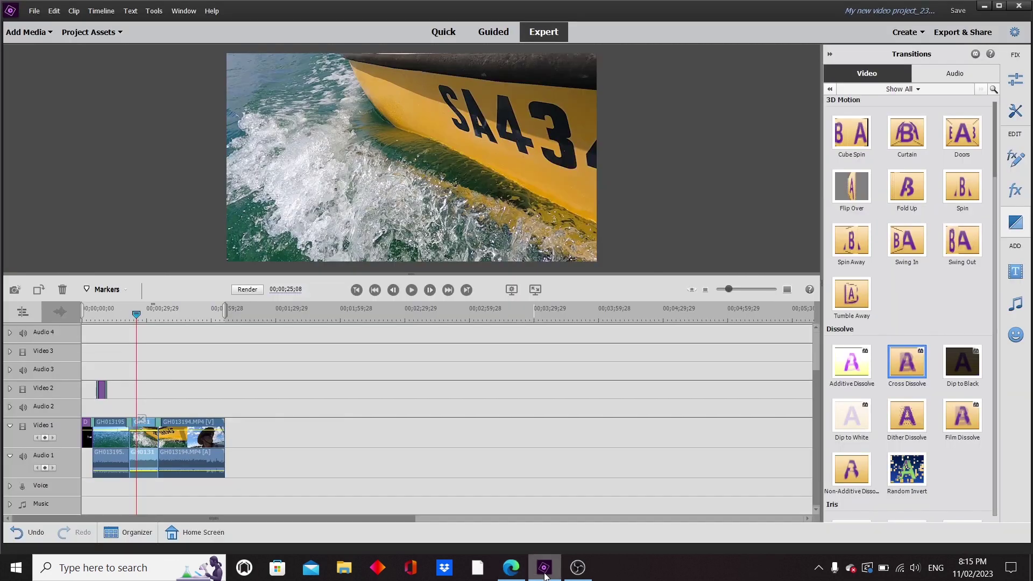
click(39, 32)
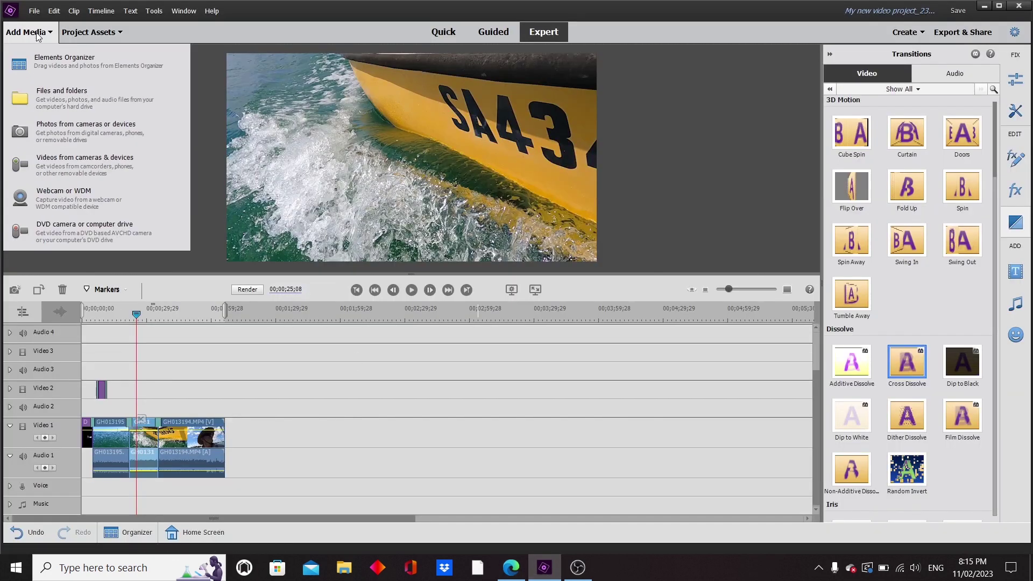
click(68, 110)
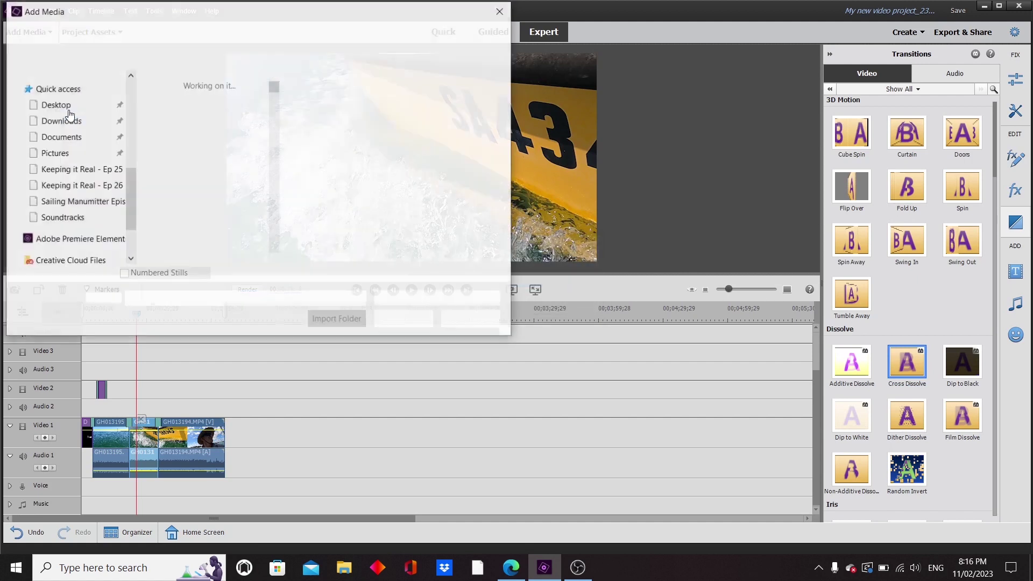
scroll(128, 182, down, 2)
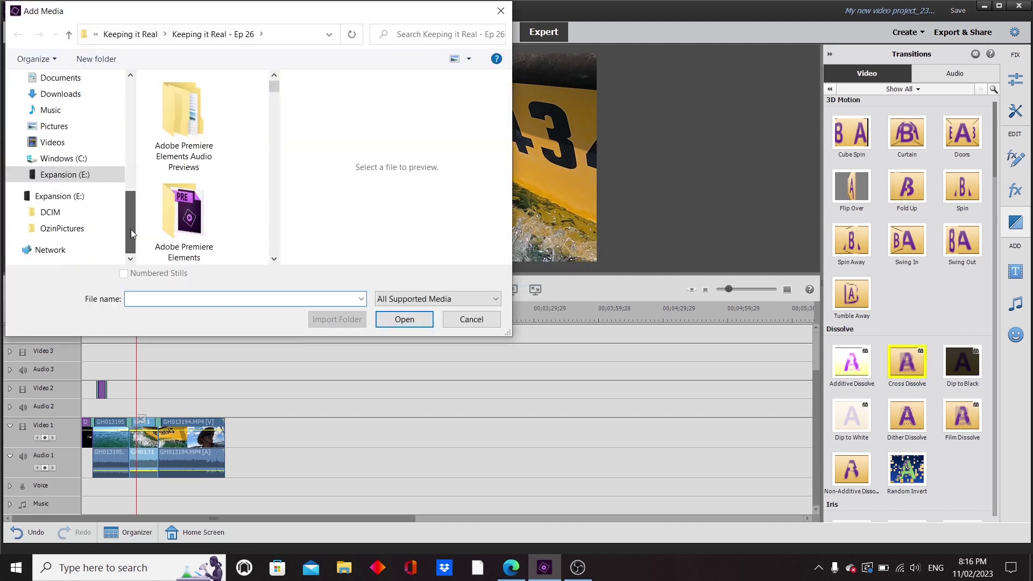
click(62, 228)
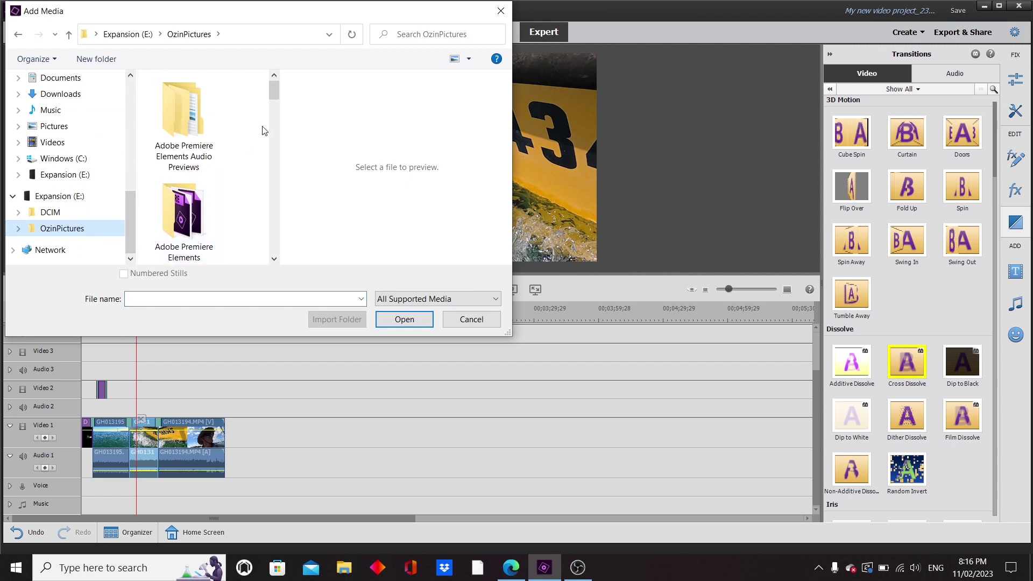
drag(275, 97, 268, 220)
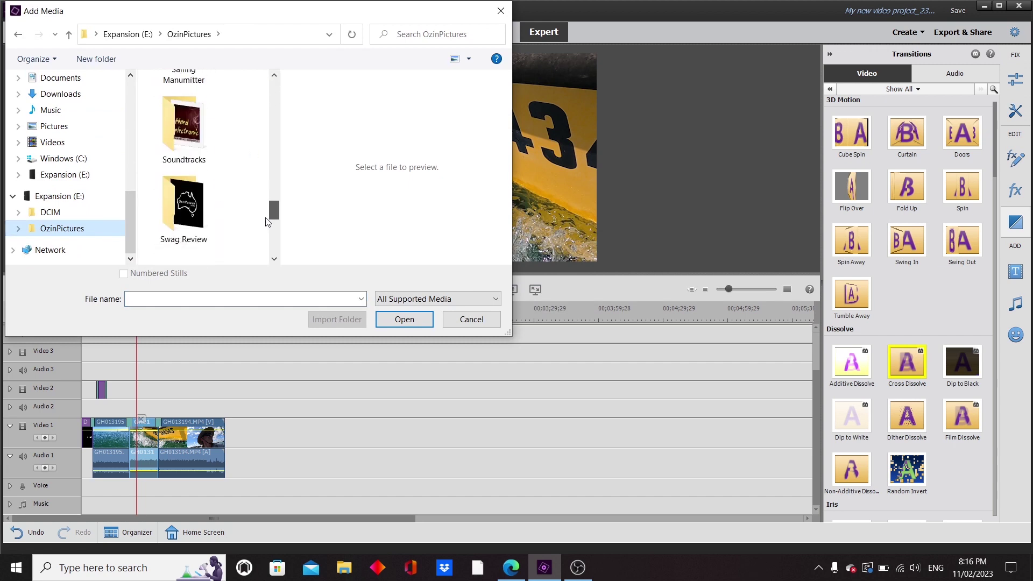
double_click(183, 163)
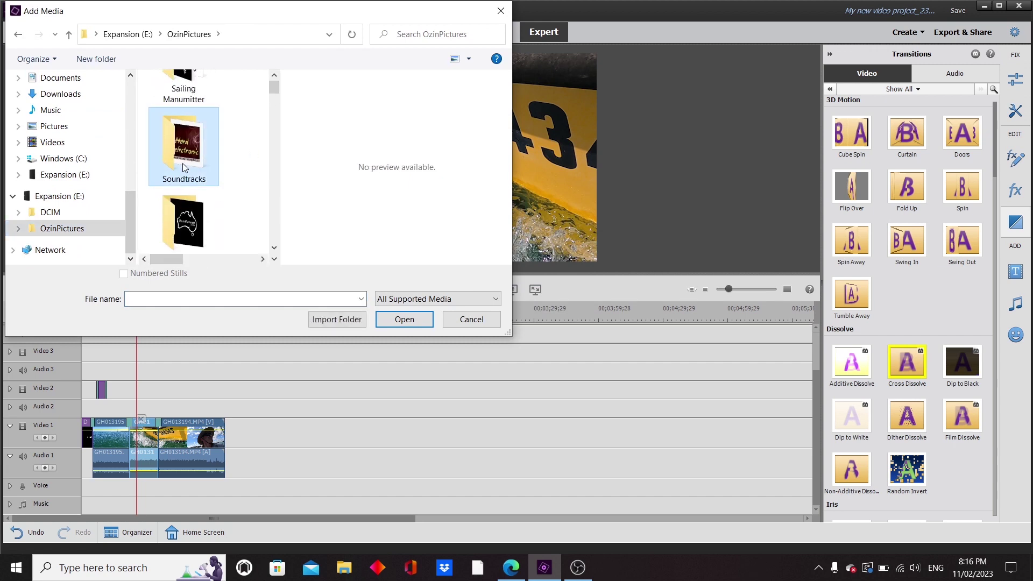
double_click(183, 141)
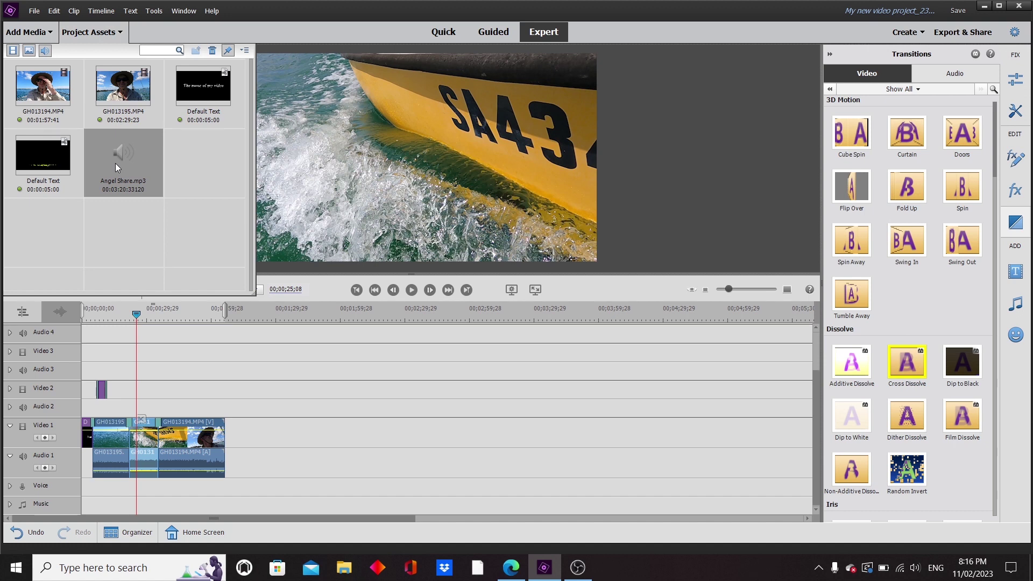
- Place Angel Share.mp3 on the Music track, try it on Audio 3, and return it to Music starting where the caption ends
drag(115, 163, 115, 512)
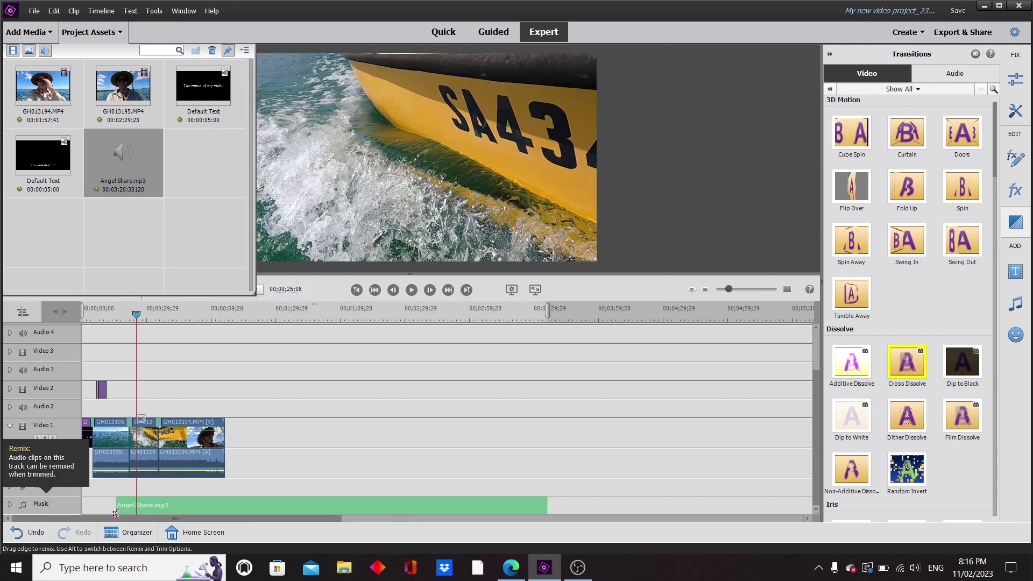
drag(165, 509, 164, 372)
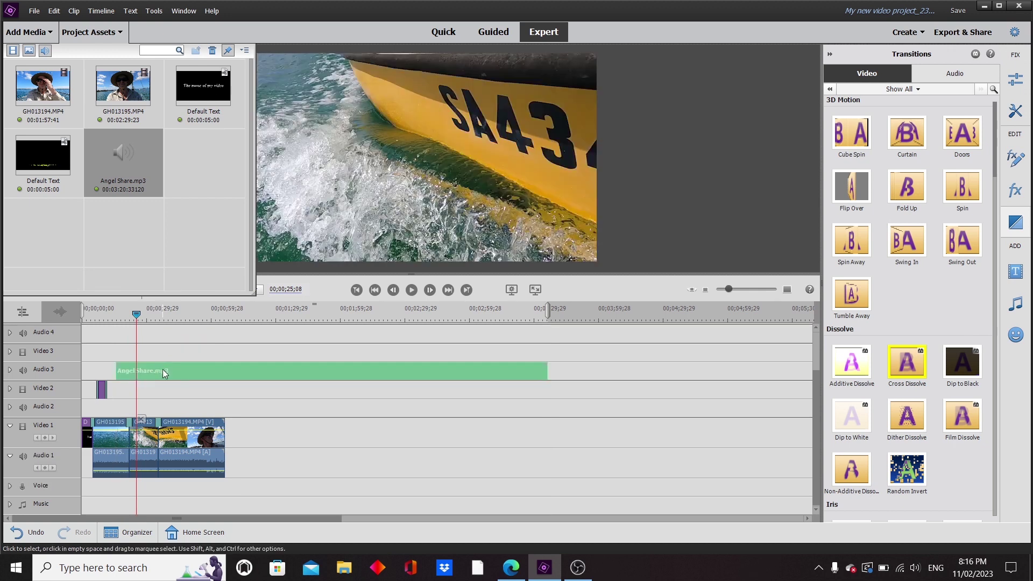
drag(157, 369, 148, 501)
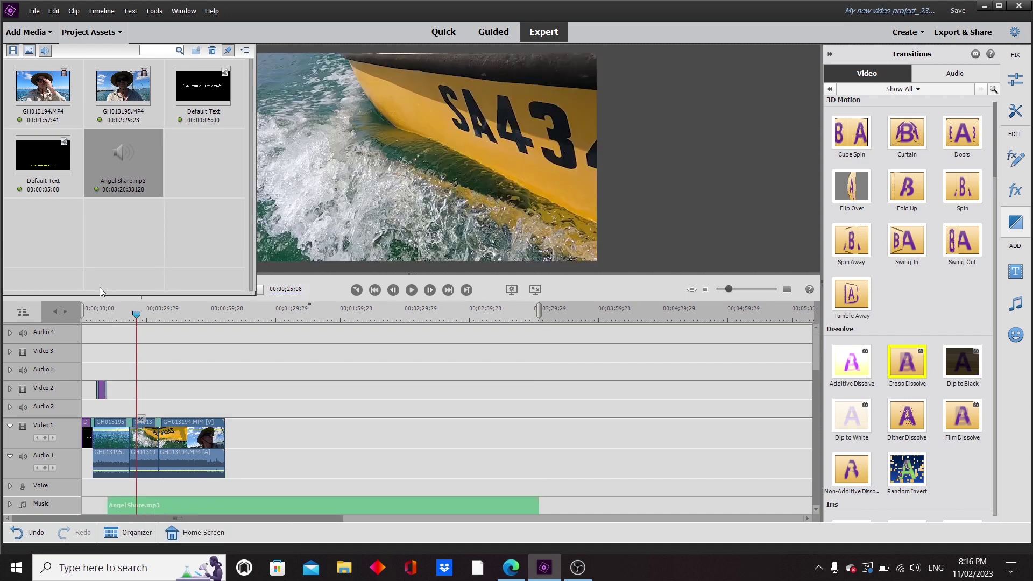
click(115, 41)
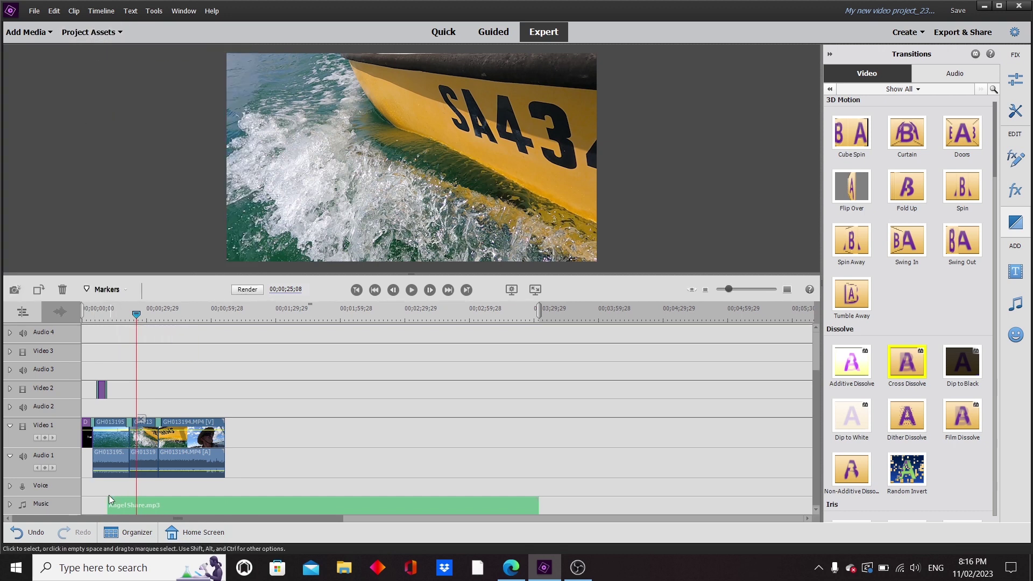
- Play the sequence from the caption into the start of the music to hear it with the clip's sound
click(104, 311)
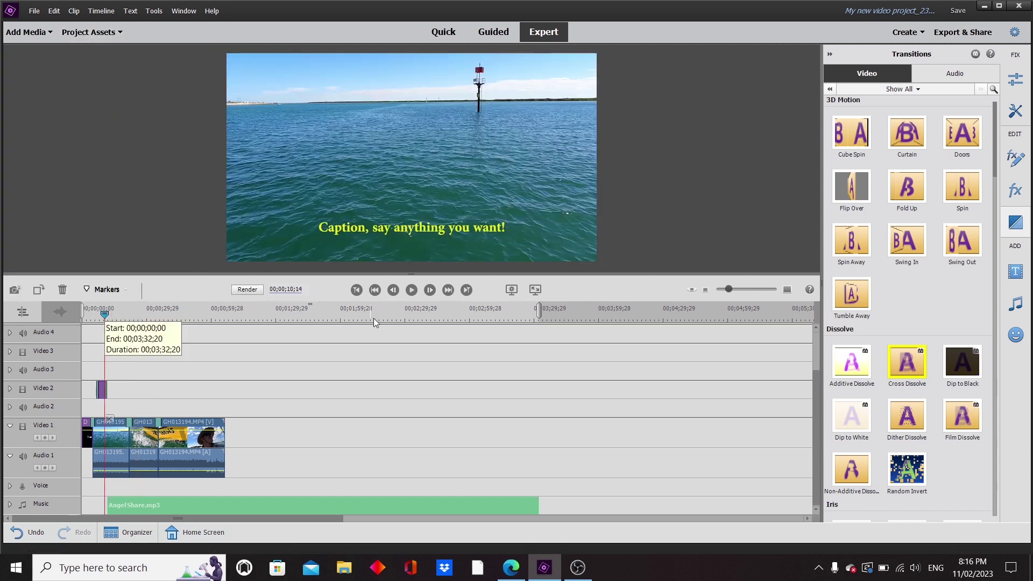
click(414, 292)
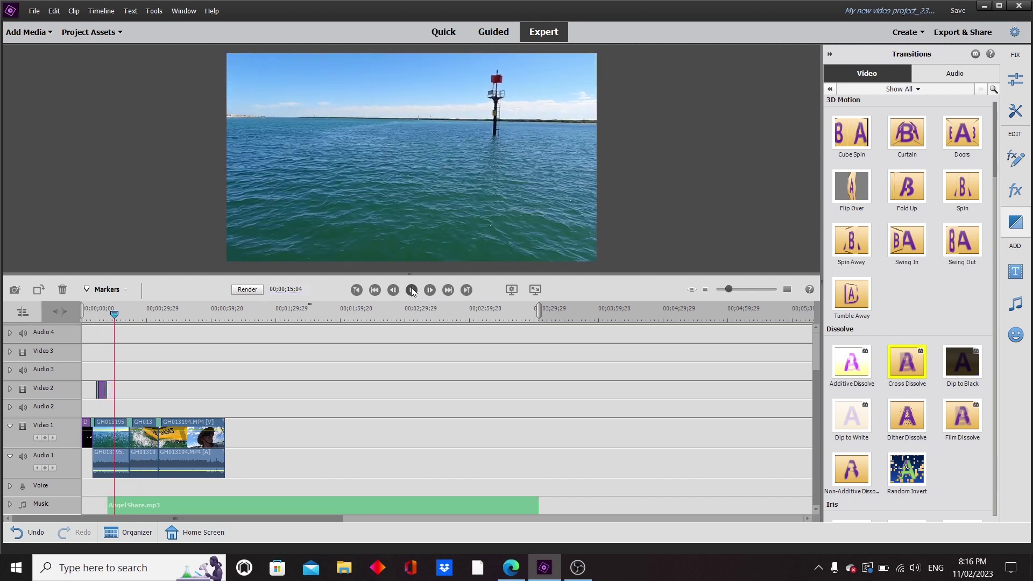
click(412, 290)
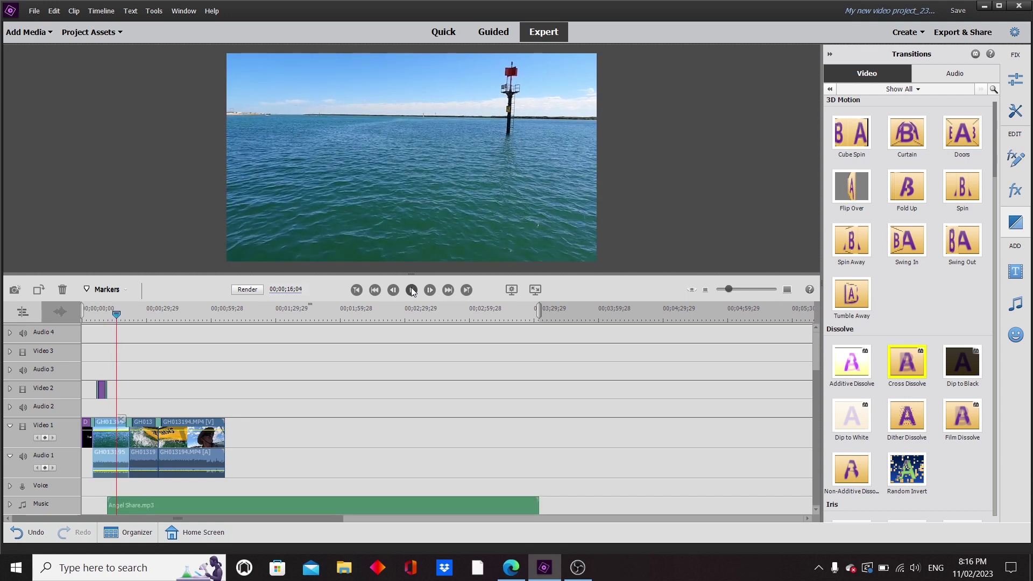
- Add two adjacent volume keyframes on the GH013195.MP4 audio where the music begins, lowering the clip's level from that point
click(107, 321)
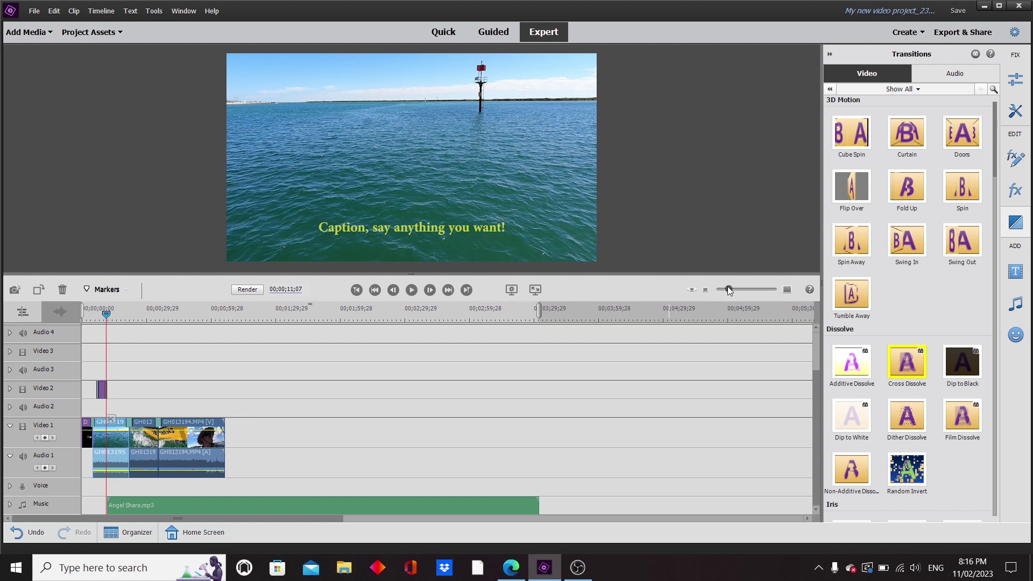
drag(729, 290, 742, 289)
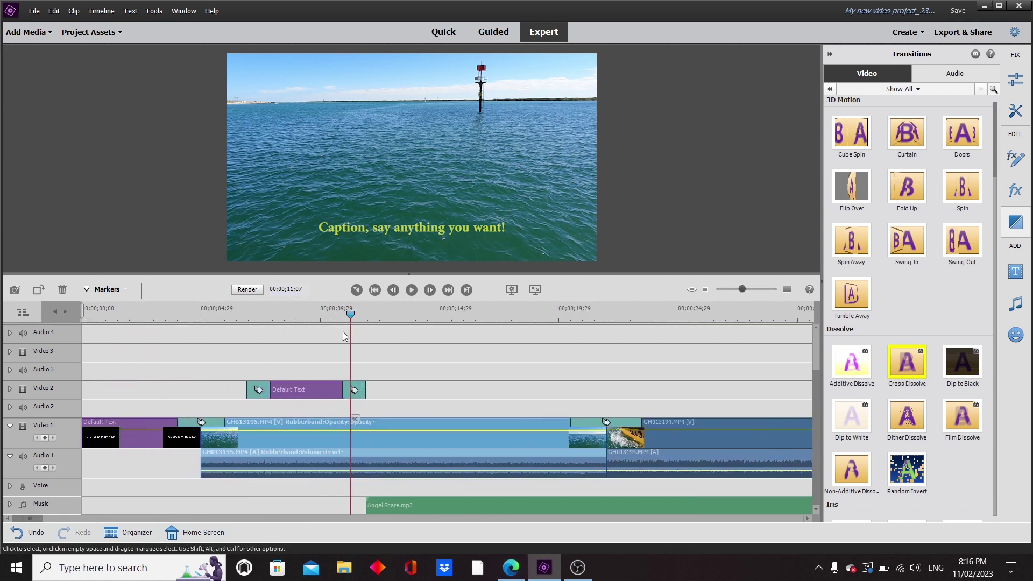
drag(350, 314, 366, 320)
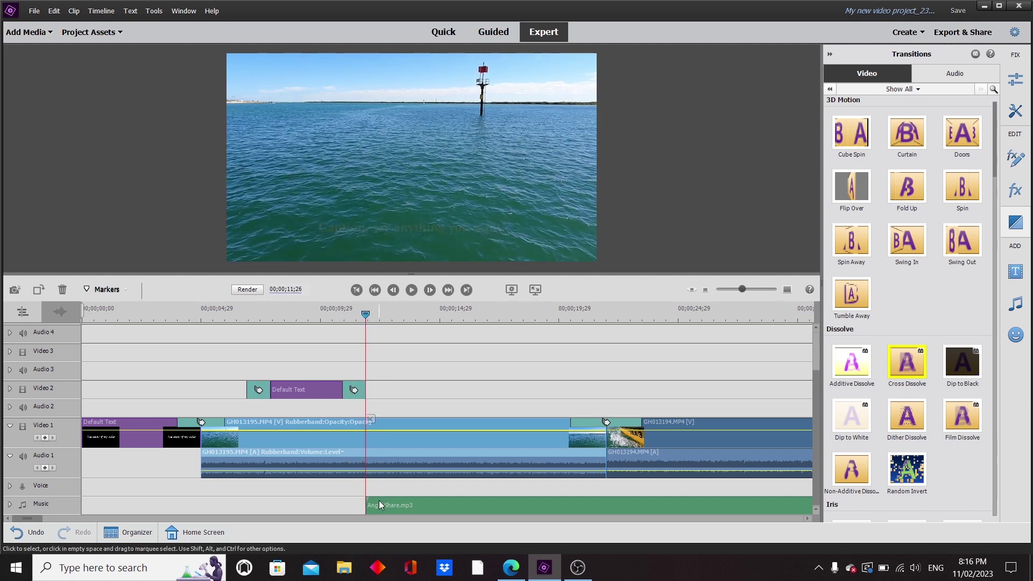
drag(744, 290, 751, 290)
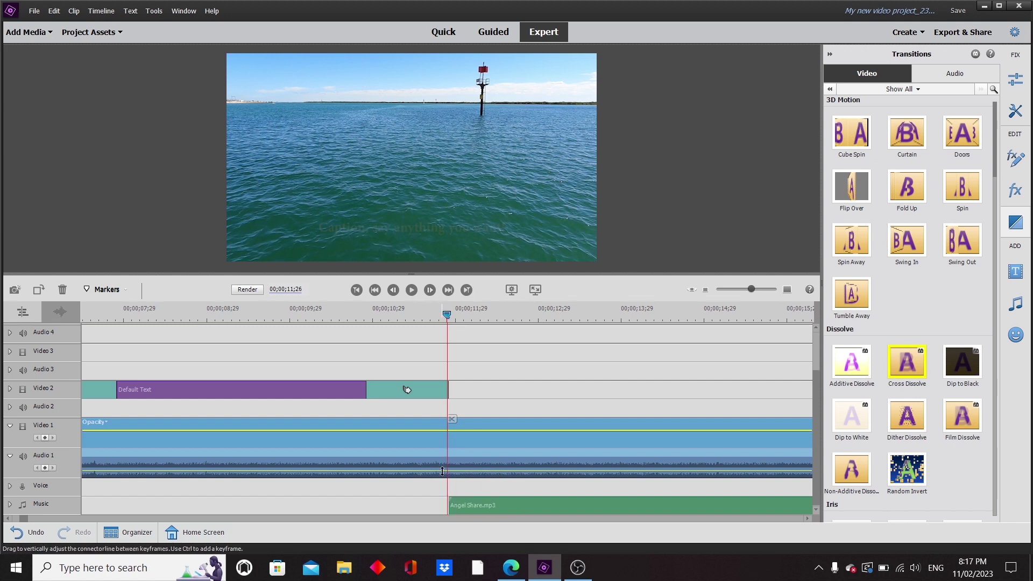
click(442, 471)
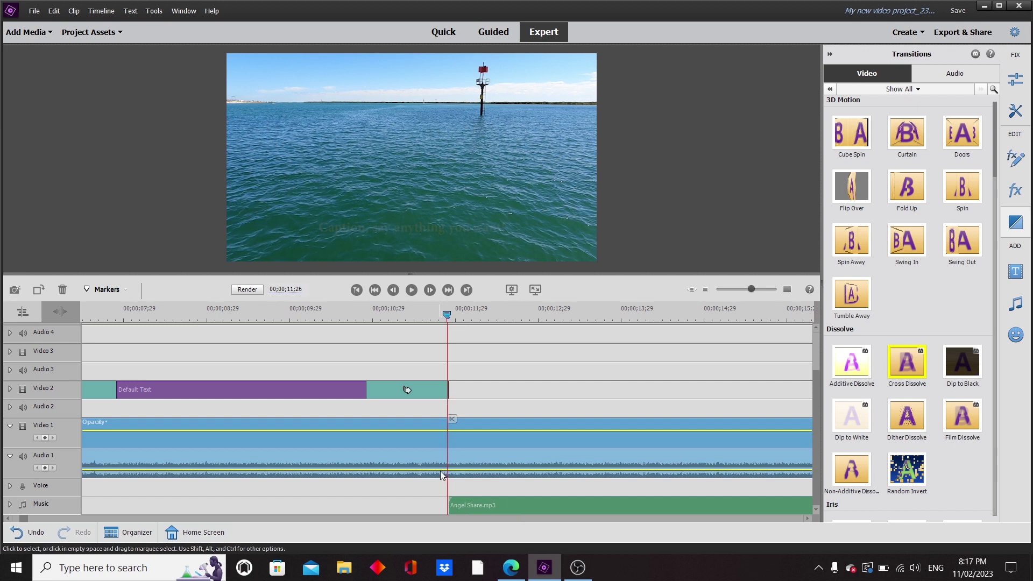
mouse_move(444, 469)
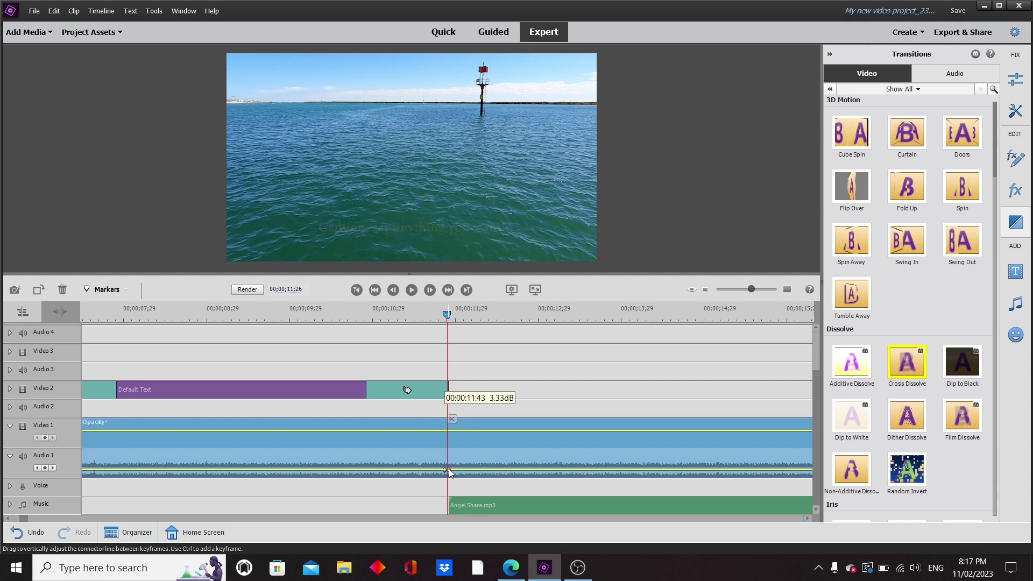
drag(450, 472, 450, 472)
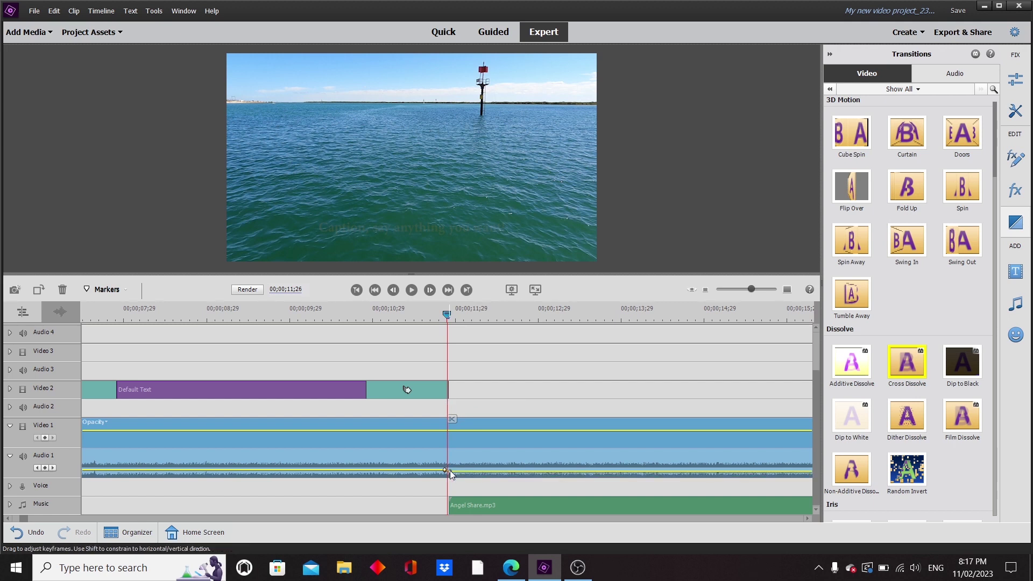
- Play the sequence from just before the music starts to check the volume change on the first clip
click(434, 315)
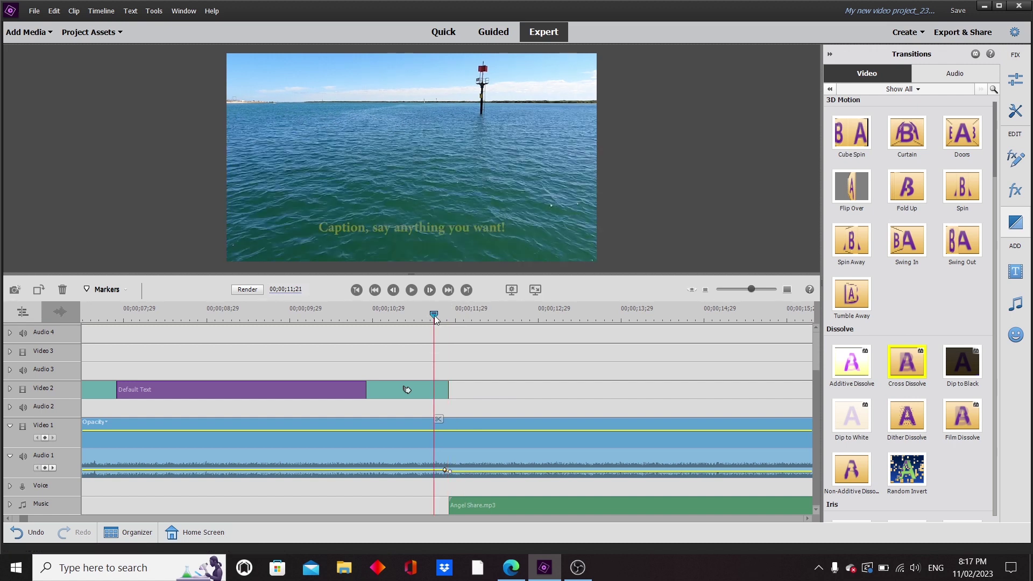
click(412, 292)
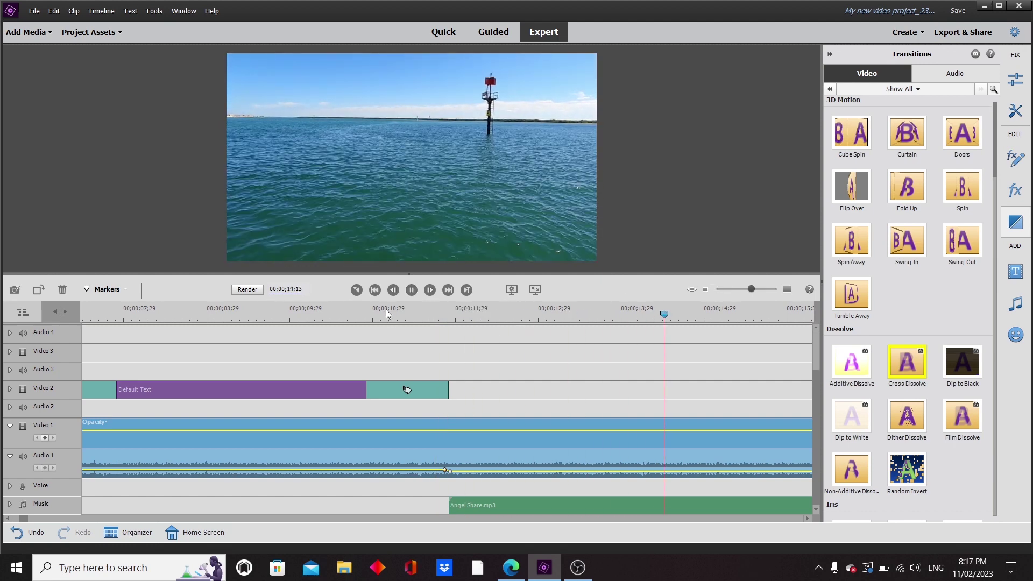
click(412, 291)
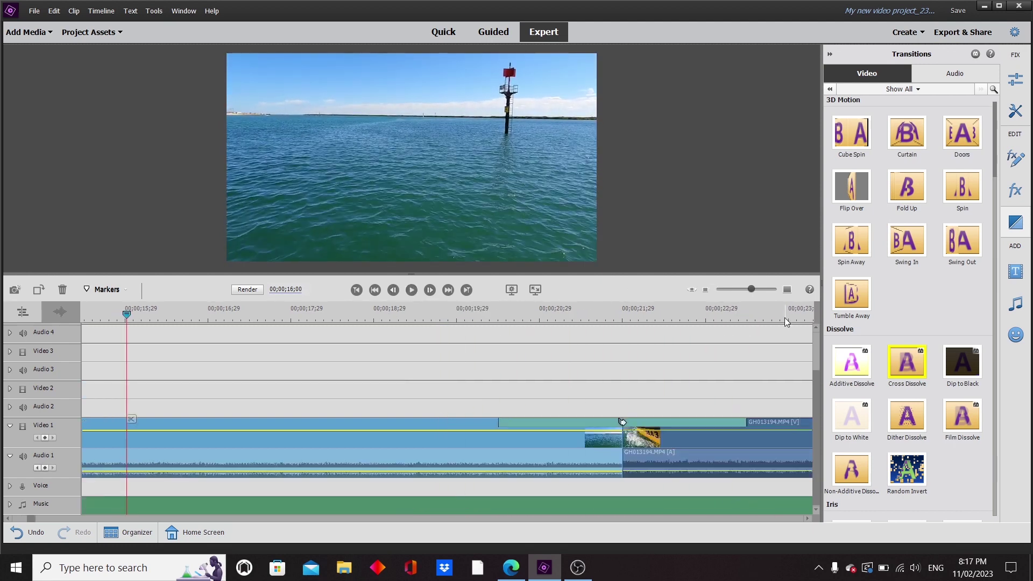
- Play through the transition into the first GH013194.MP4 clip, lower its audio volume under the music and play it back
drag(751, 289, 748, 295)
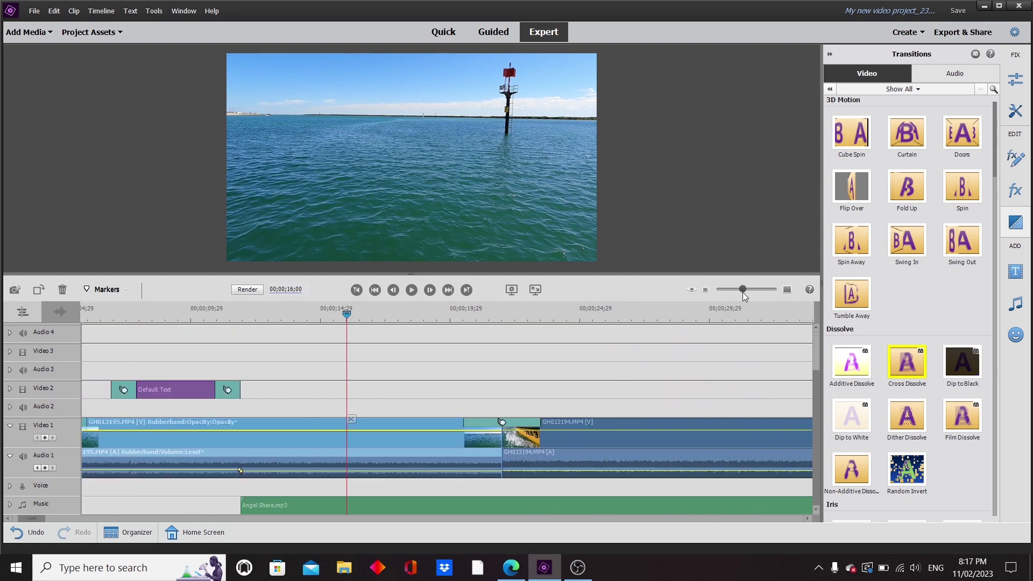
click(744, 313)
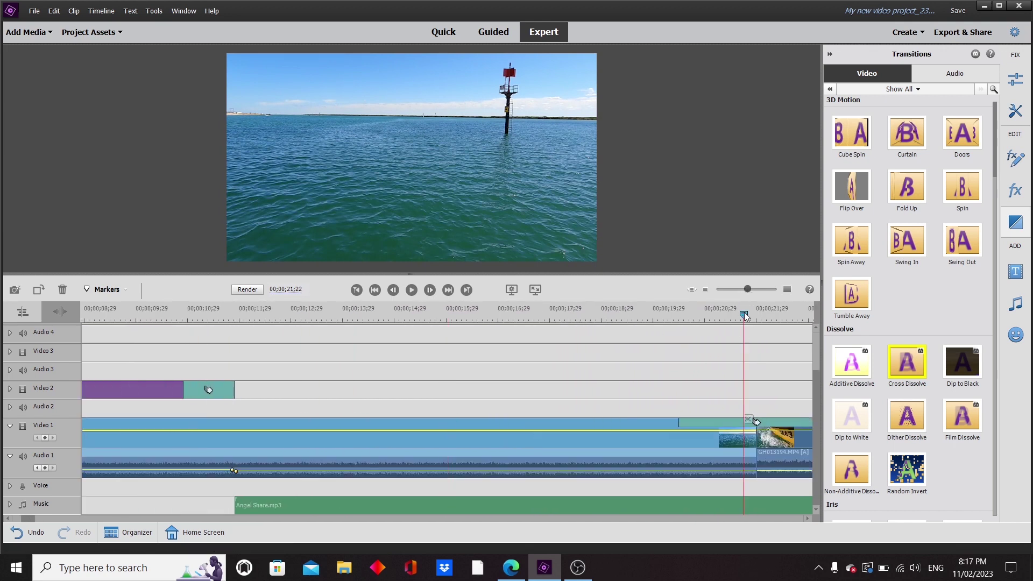
click(411, 290)
click(411, 290)
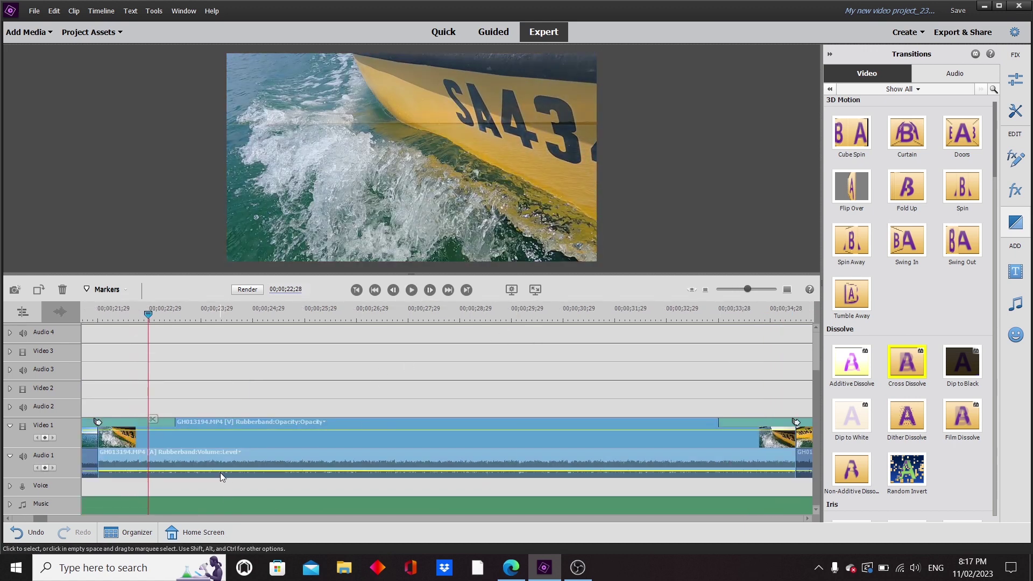
drag(221, 472, 217, 473)
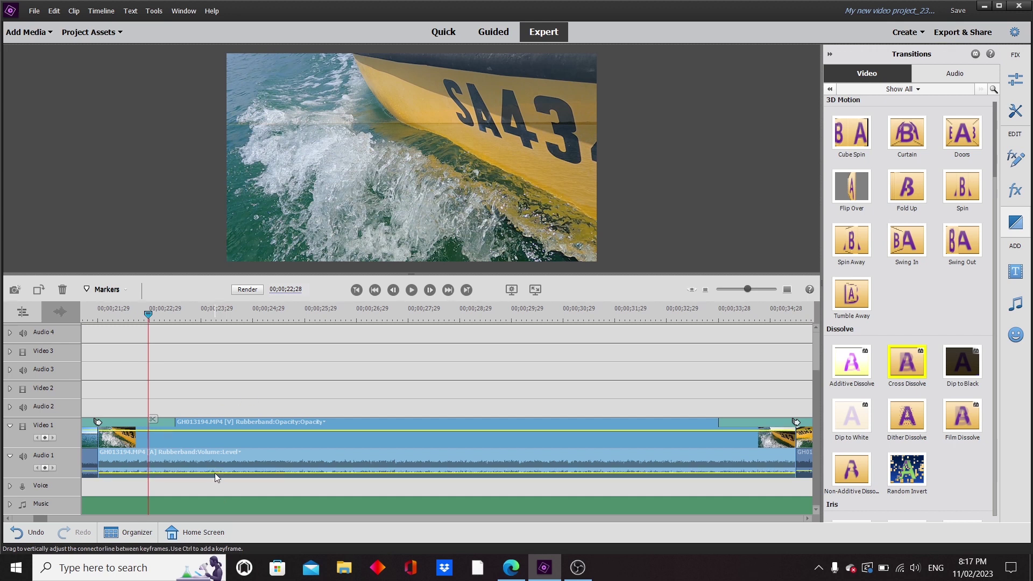
click(411, 290)
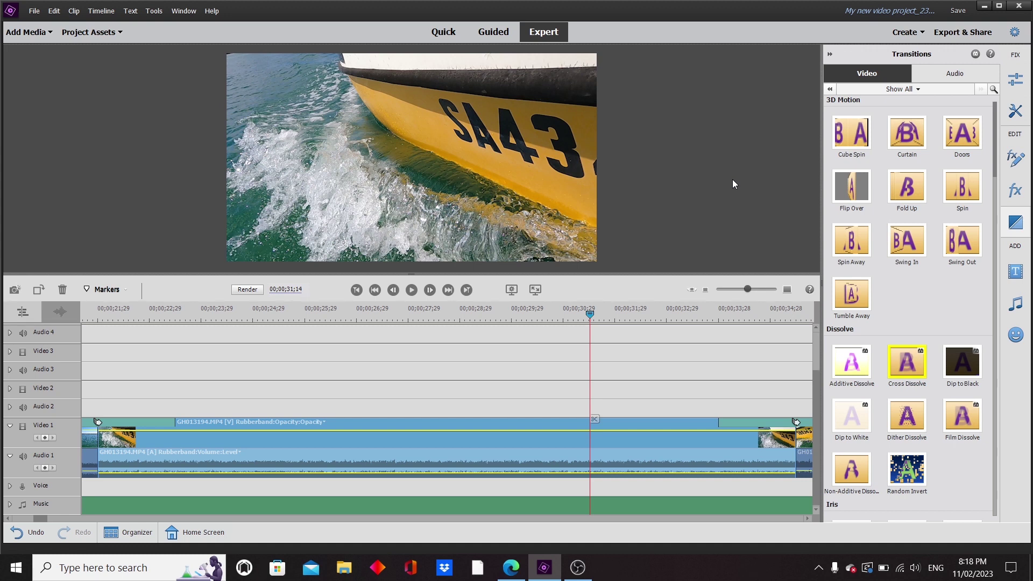
drag(747, 290, 742, 289)
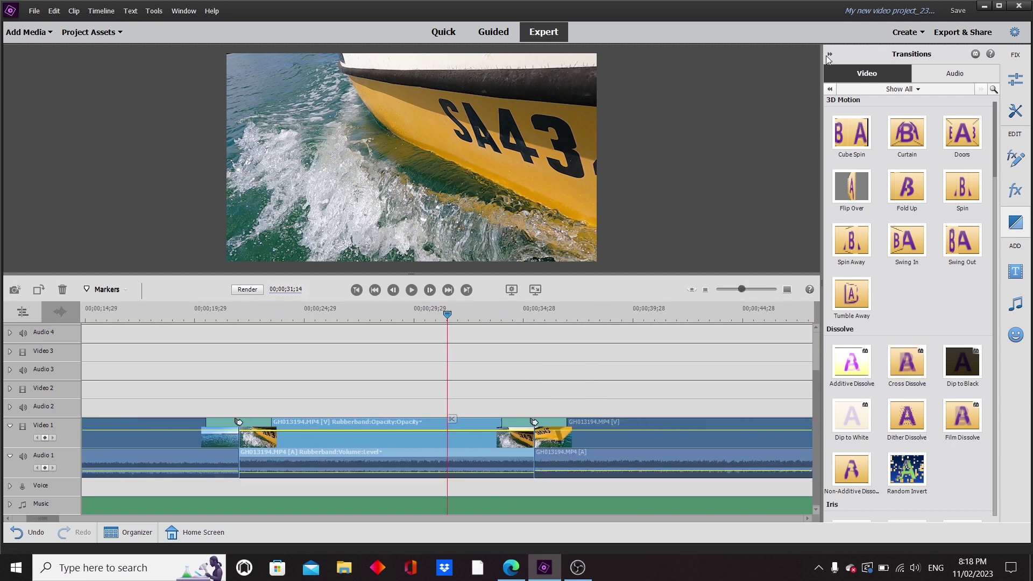
- Collapse the transitions and set up a Devices export for Computer at HD 1080, 1920 x 1080
click(828, 56)
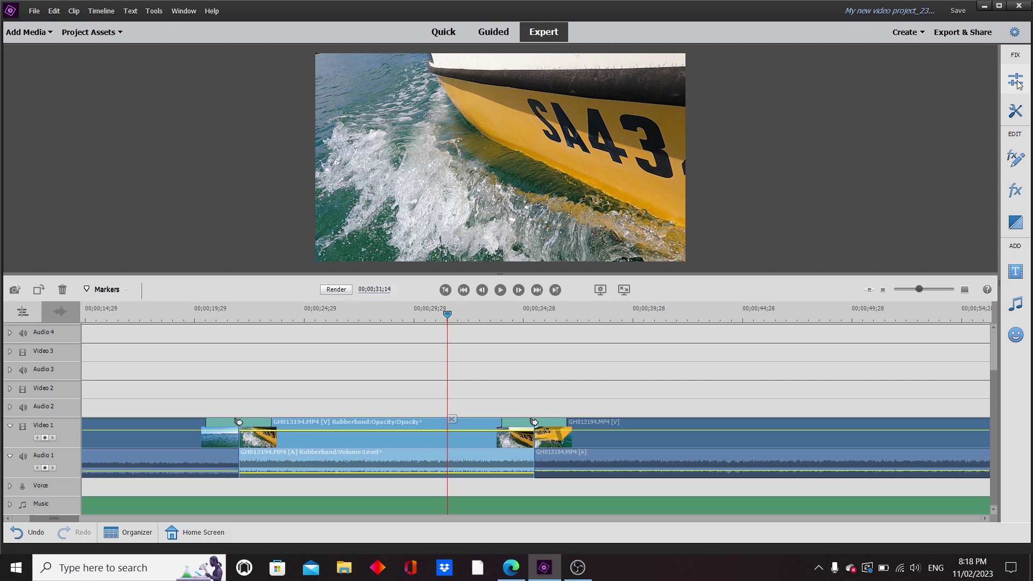
click(960, 33)
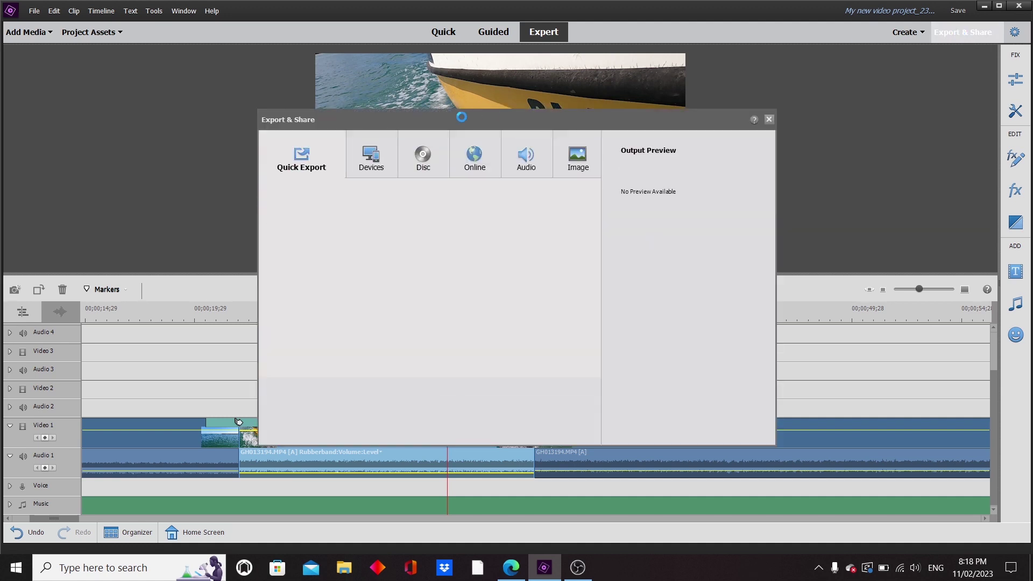
click(373, 161)
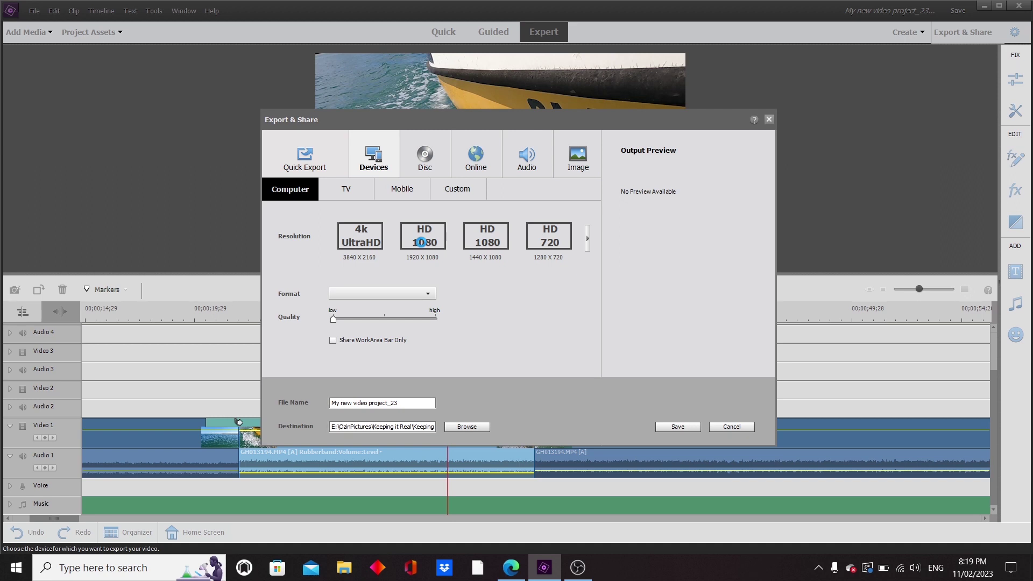
click(421, 242)
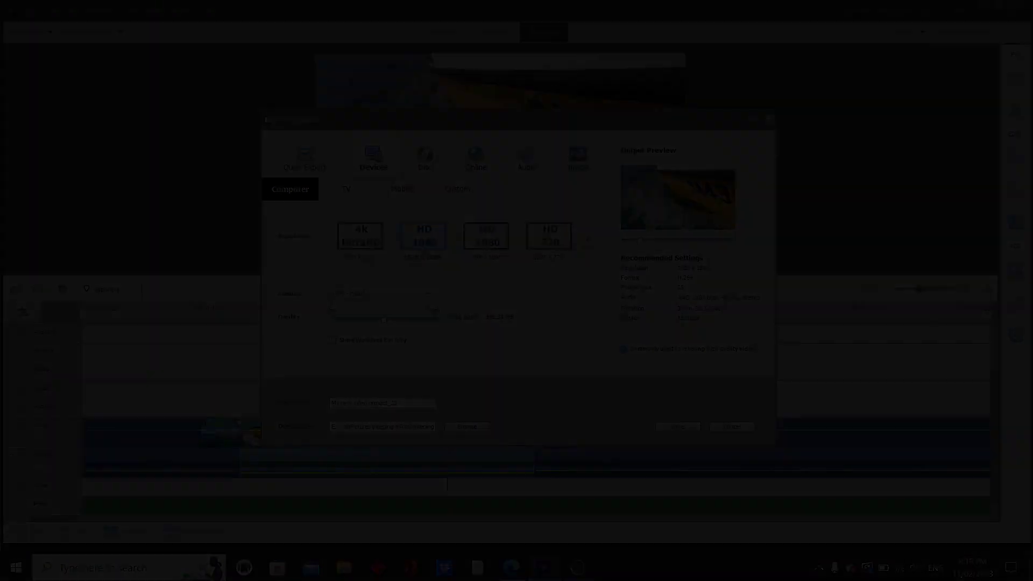
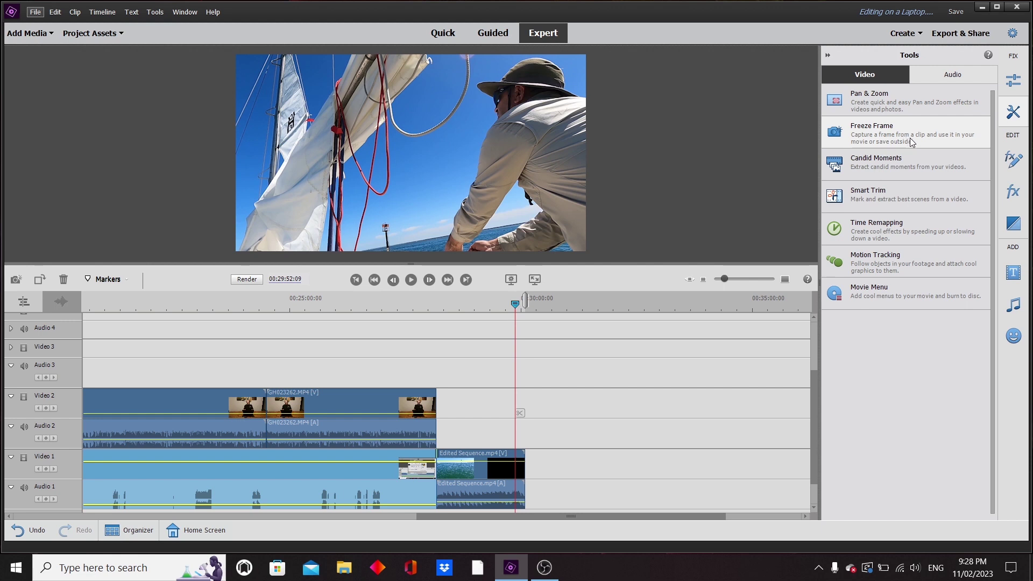
- Export a freeze frame of the current sailing shot as the JPEG Thumbnail in the Keeping it Real - Ep 26 folder, replacing the existing file
click(913, 142)
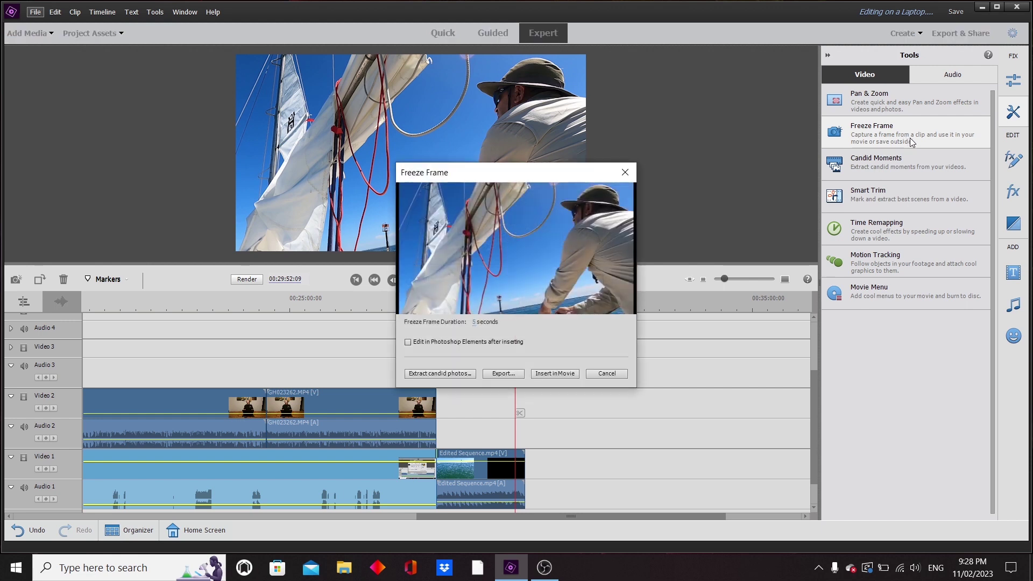
click(503, 373)
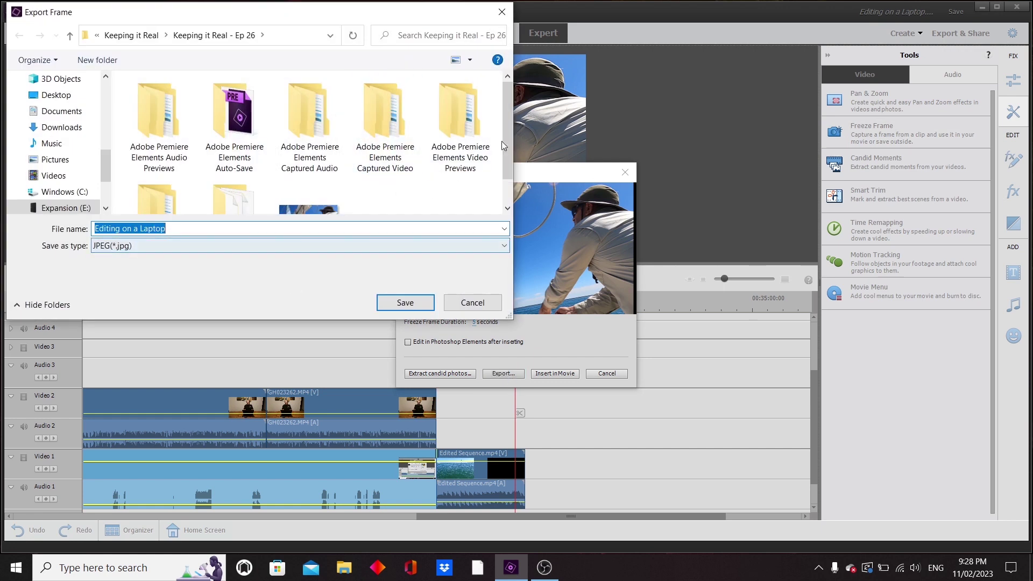
drag(510, 122, 509, 153)
double_click(310, 183)
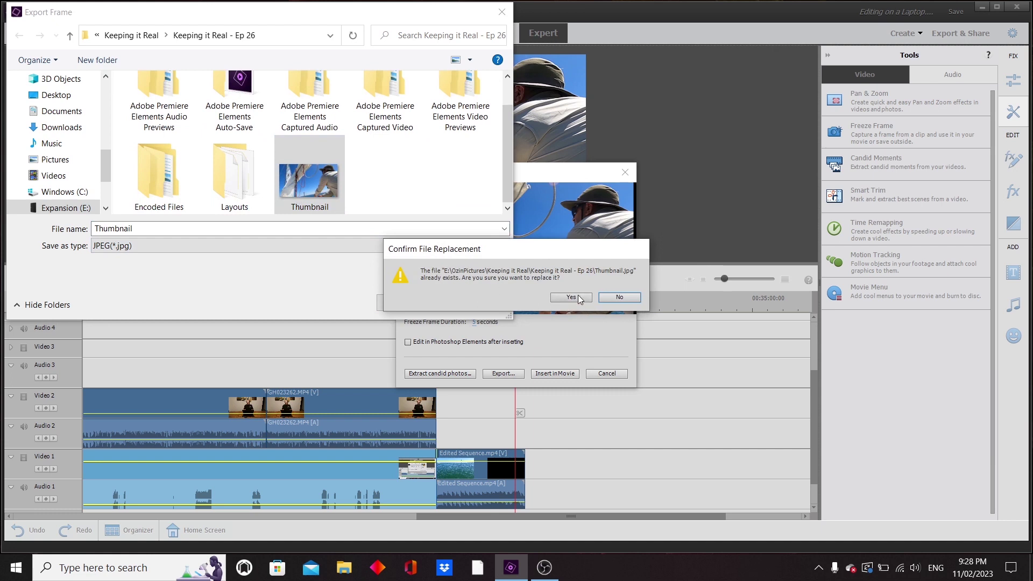
click(572, 297)
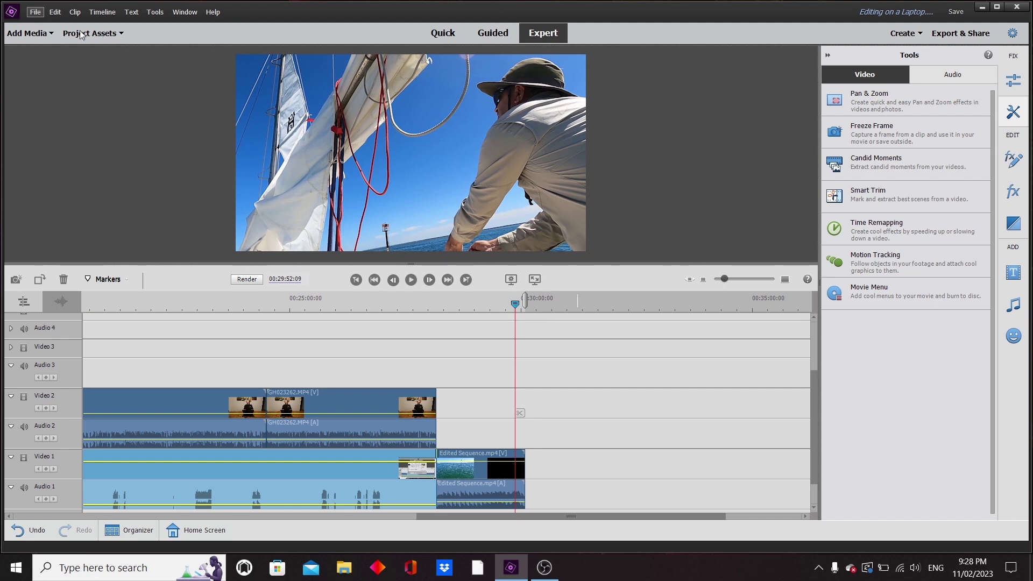
- Create a new project named My Project in the Keeping it Real - Ep 26 folder
click(37, 11)
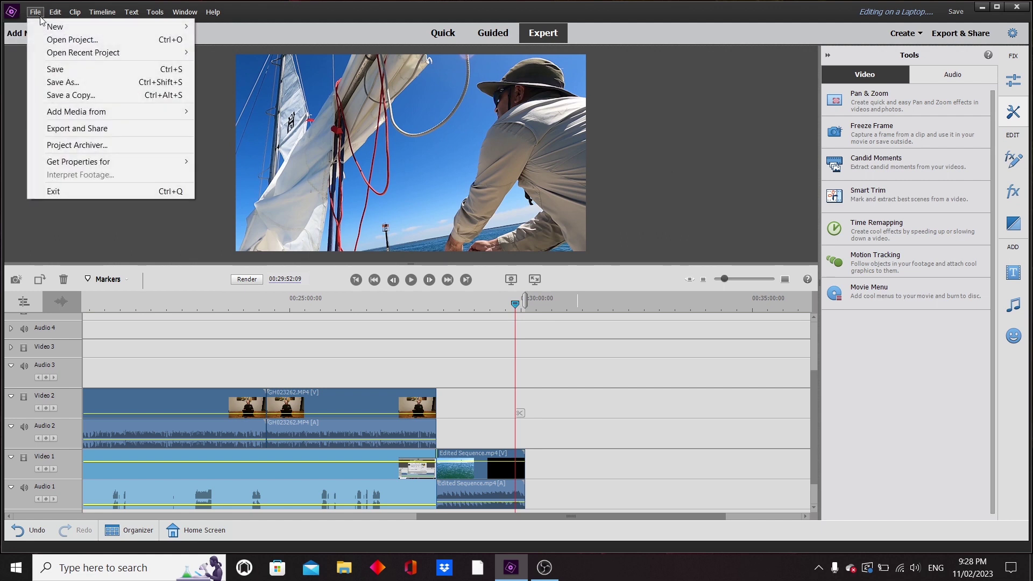
mouse_move(43, 25)
click(208, 27)
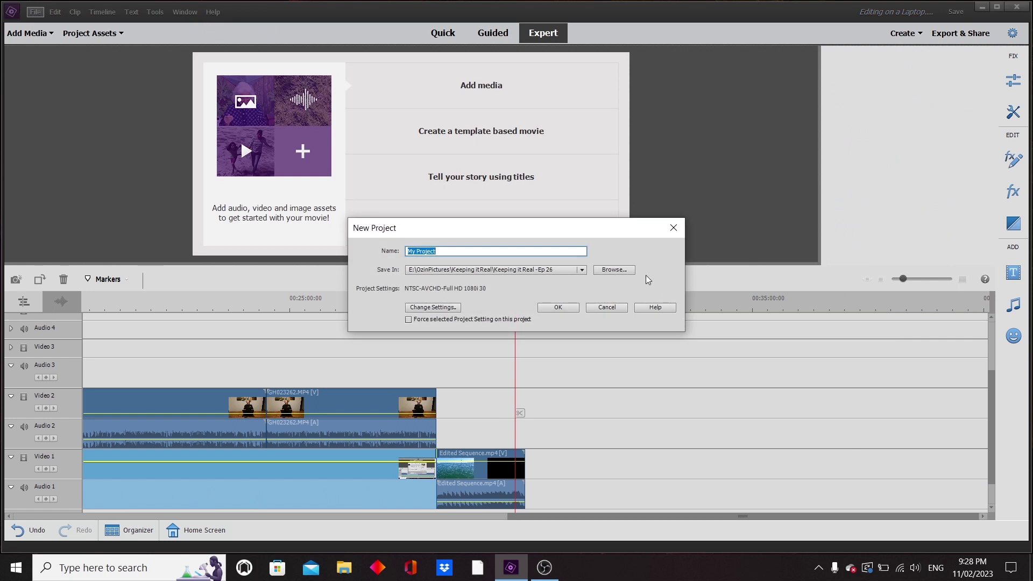
click(557, 308)
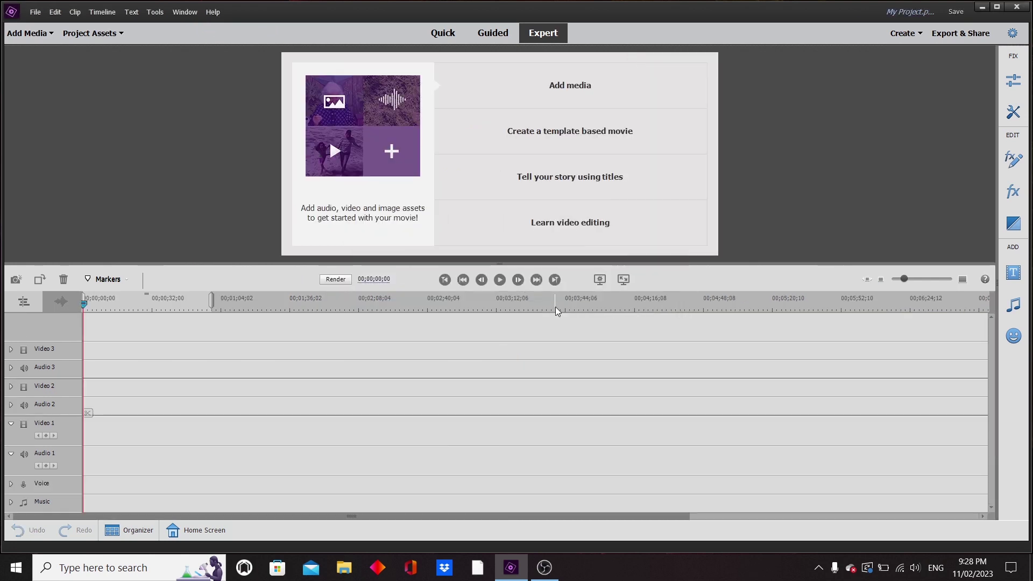
- Import the Thumbnail image from files and folders and place it at the start of the Video 1 track
click(29, 33)
click(60, 92)
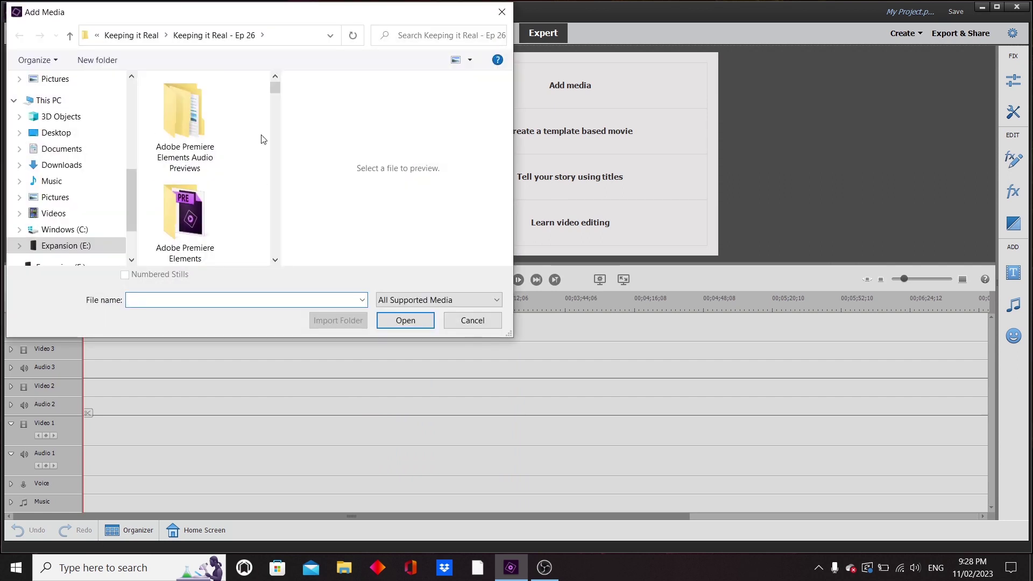
drag(276, 82, 302, 257)
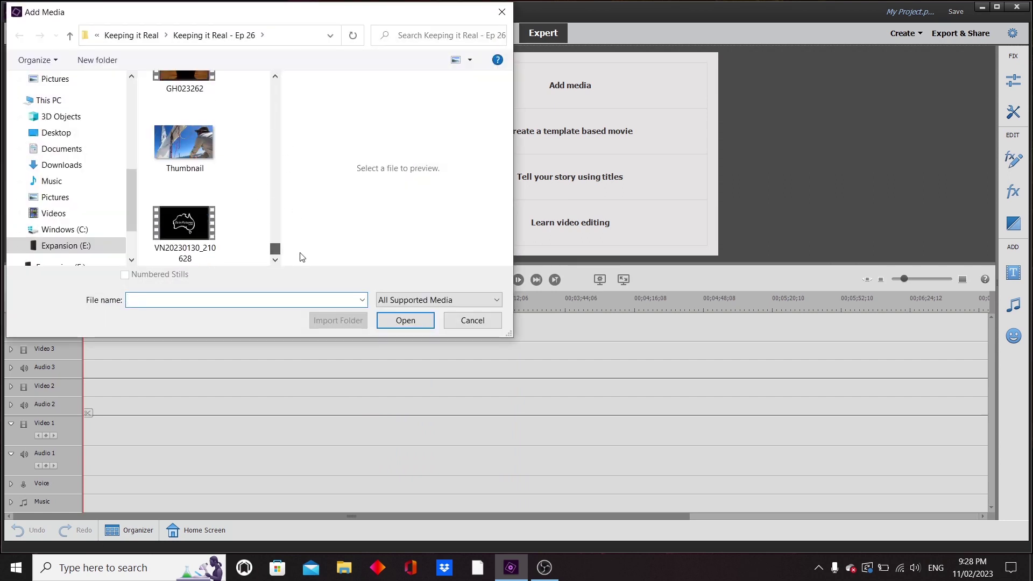
double_click(173, 143)
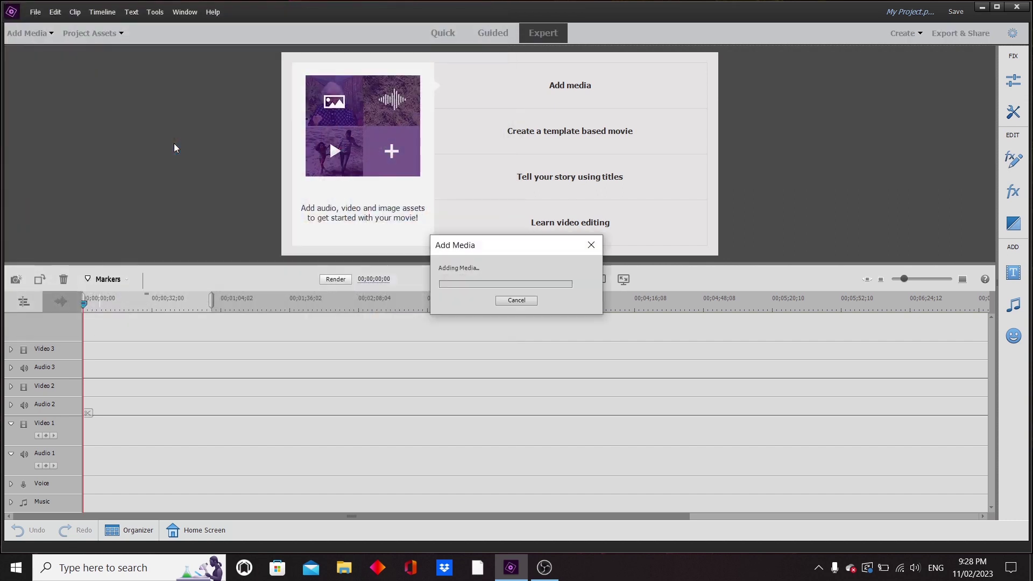
drag(51, 95, 141, 450)
click(93, 33)
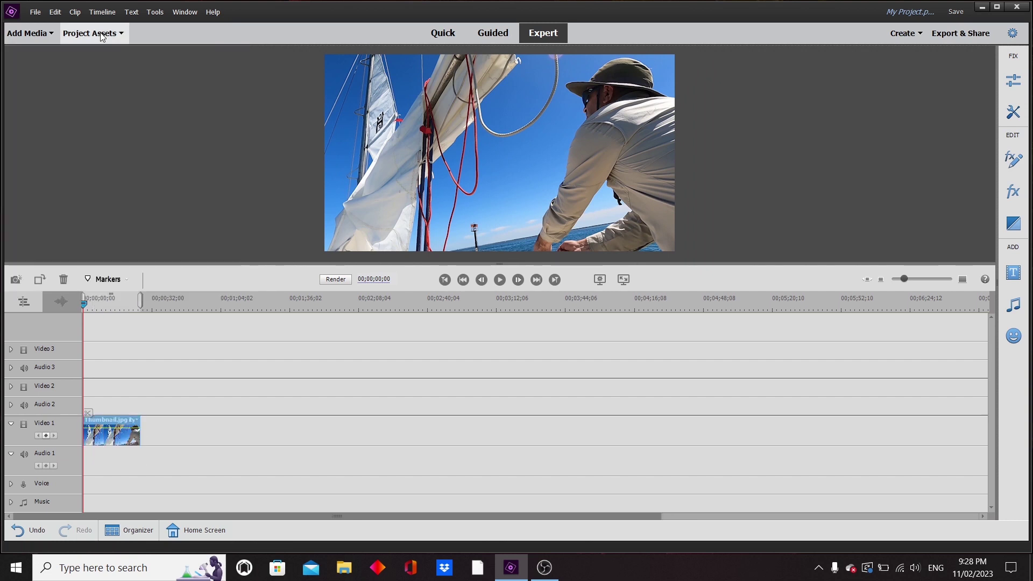
- Add the Default Text title from the General Classic Titles to Video 2, directly above the thumbnail clip
click(107, 306)
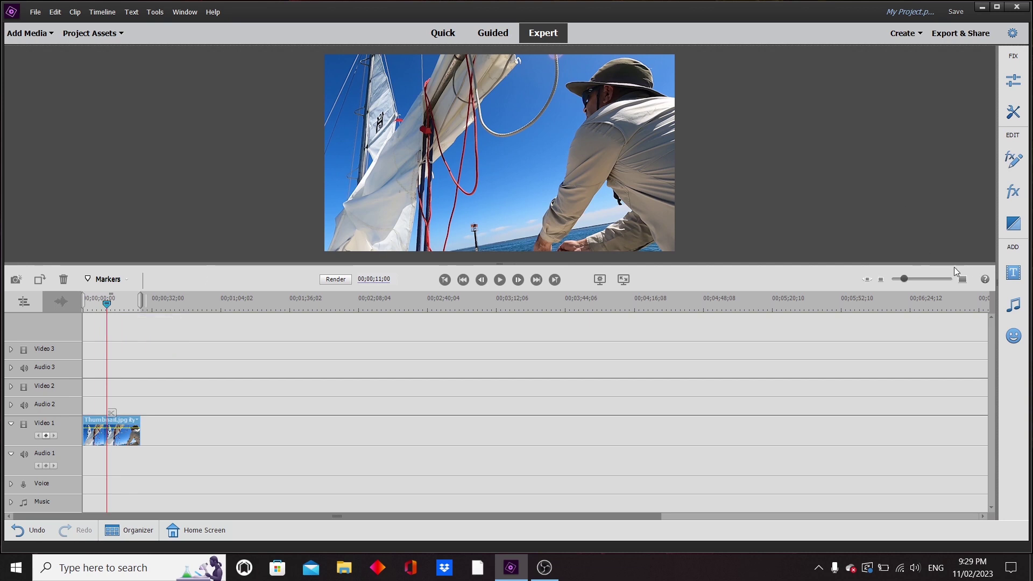
click(1013, 273)
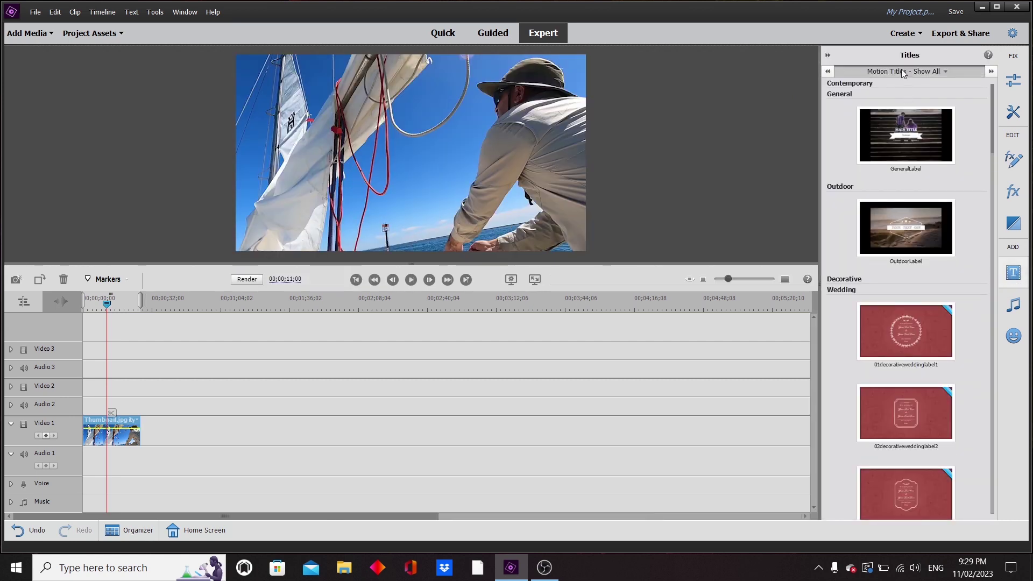
click(903, 73)
mouse_move(888, 101)
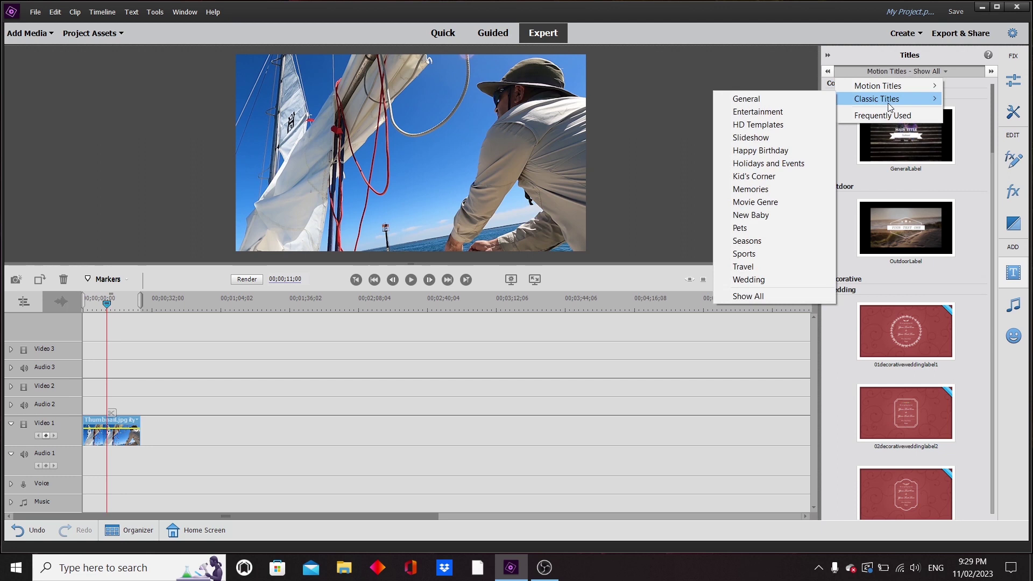
click(798, 102)
drag(890, 132, 140, 388)
click(104, 301)
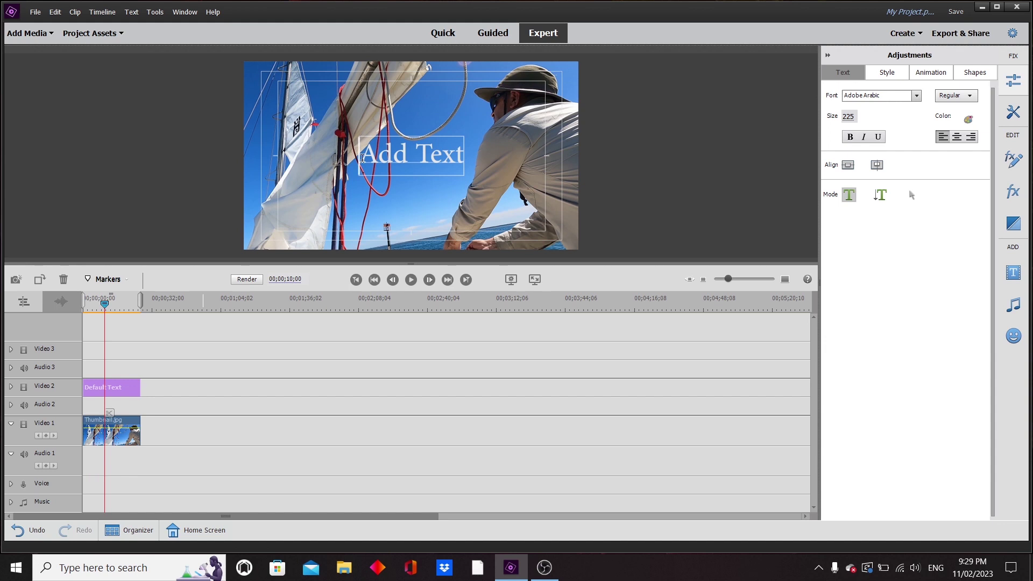
- Apply the TektonPro White 34 style to the whole Add Text title
drag(362, 157, 542, 177)
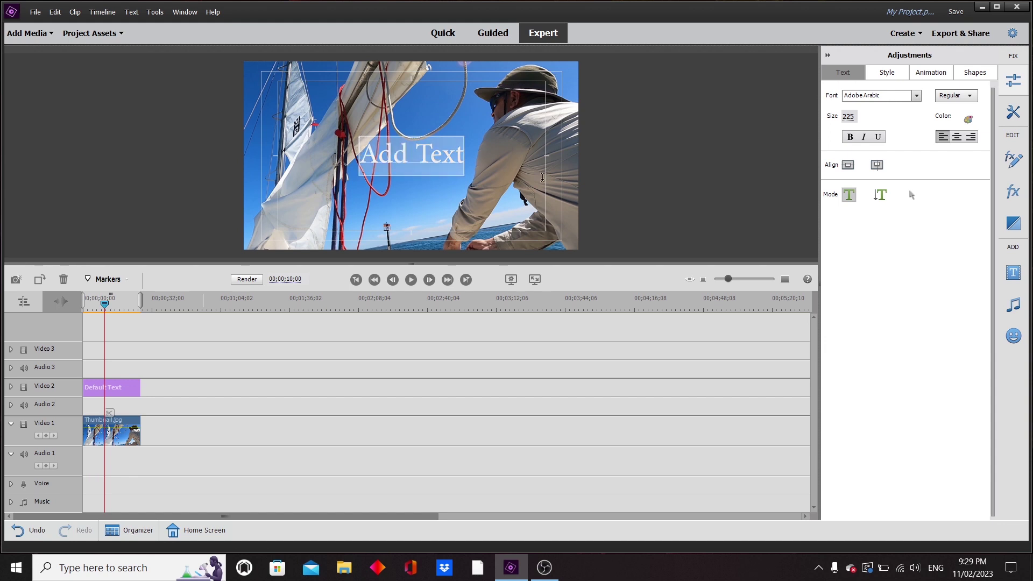
click(897, 74)
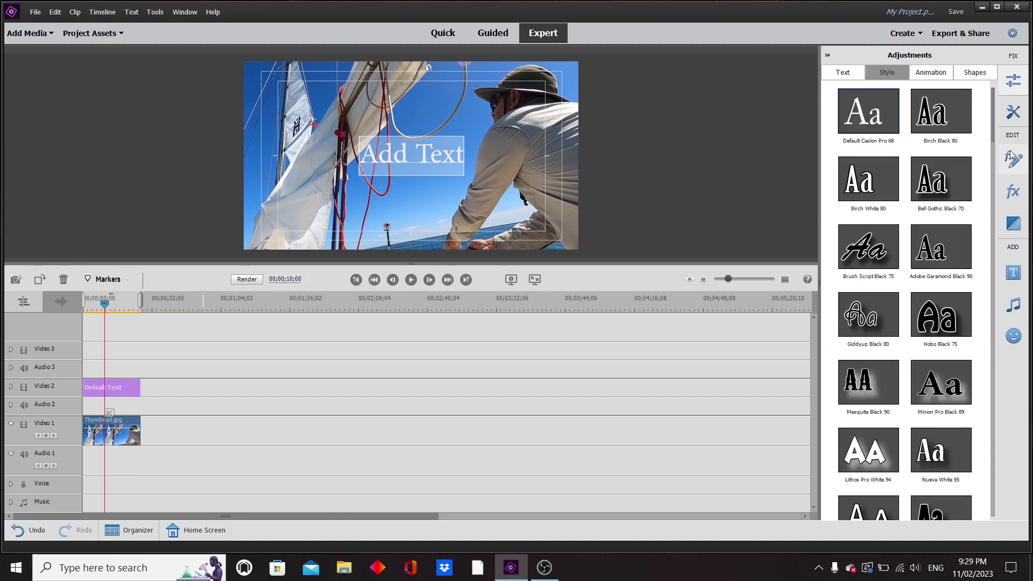
drag(989, 105, 998, 280)
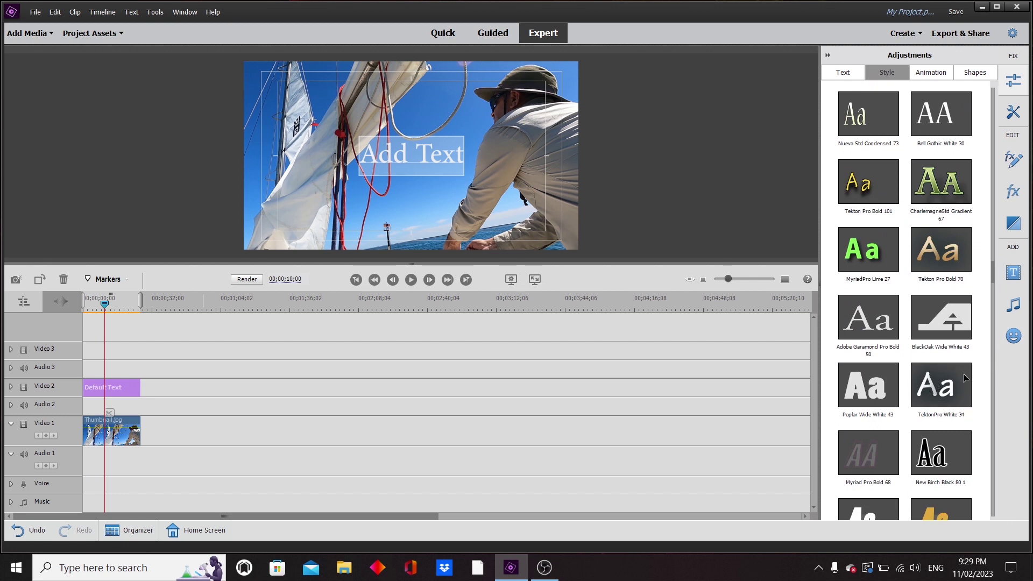
click(938, 401)
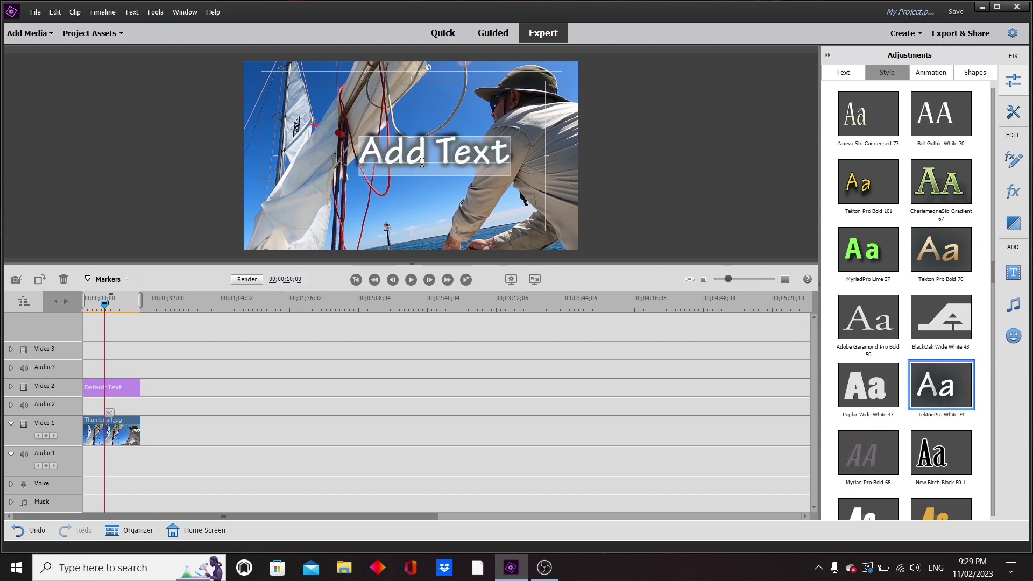
- Keep the title bold, centre-align its text and centre the text box horizontally in the frame
click(849, 74)
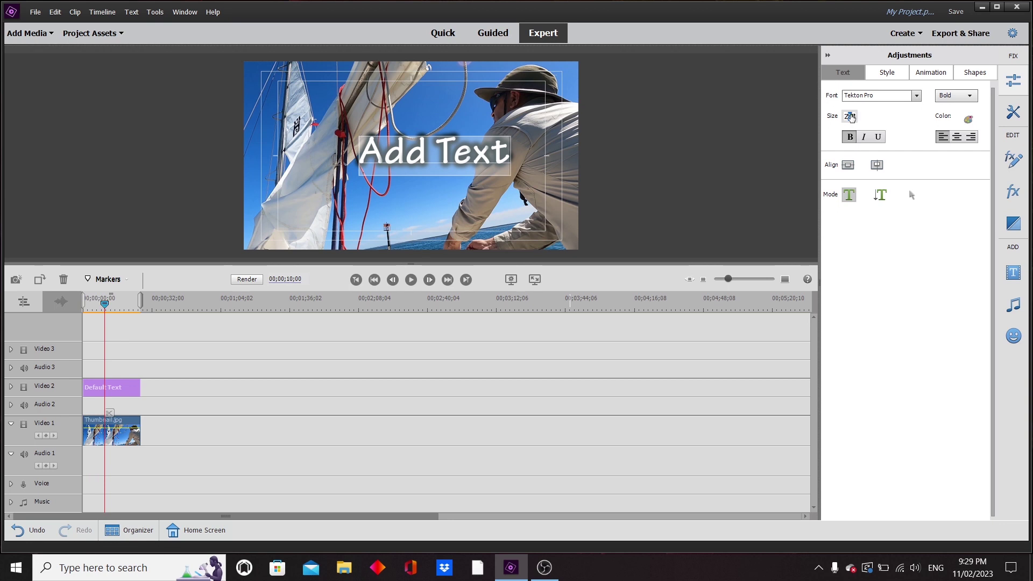
click(850, 136)
click(850, 137)
click(957, 139)
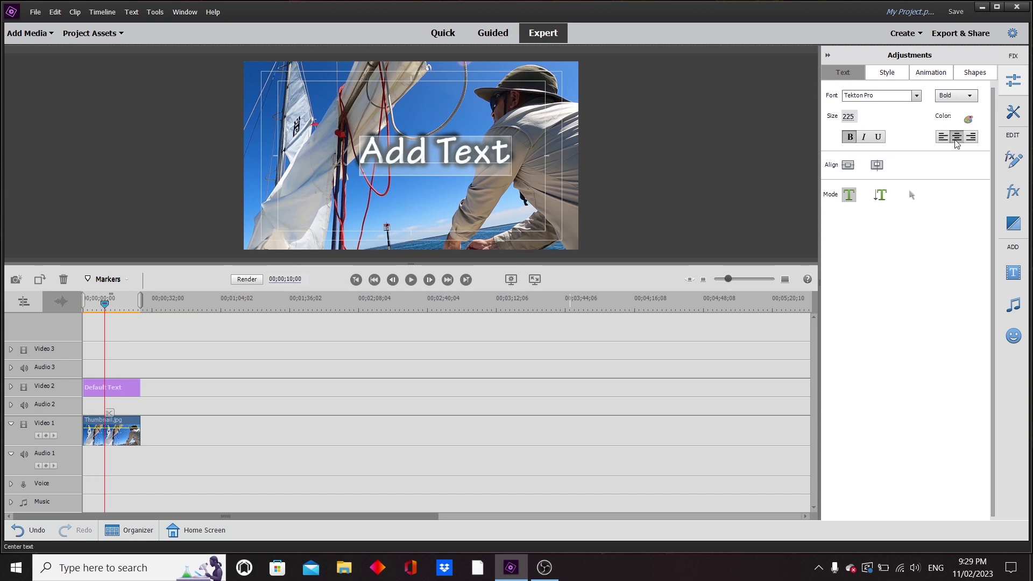
click(847, 165)
- Move the title to the lower part of the picture and stretch it to both inner safe margins
click(911, 194)
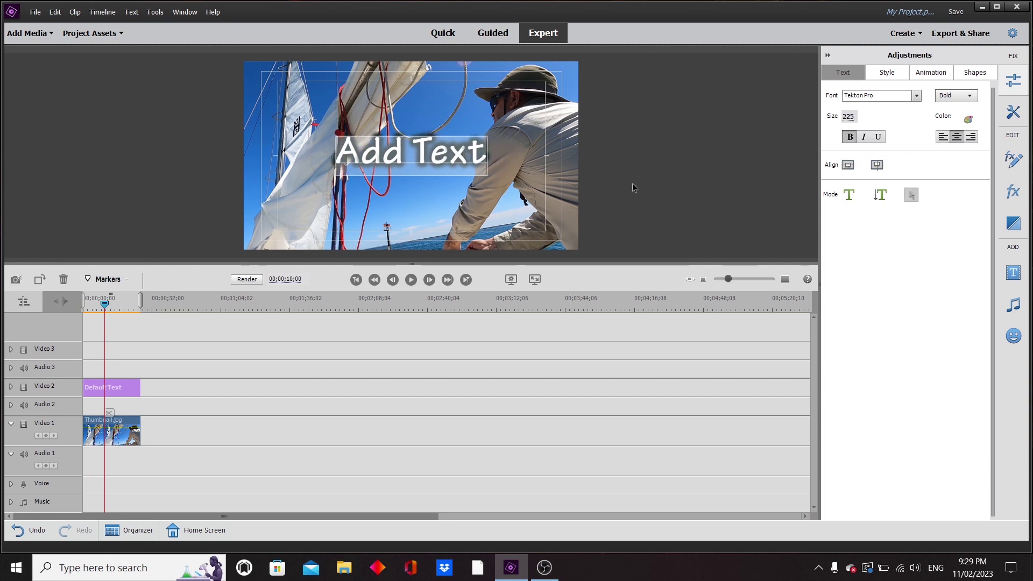
drag(446, 163, 445, 218)
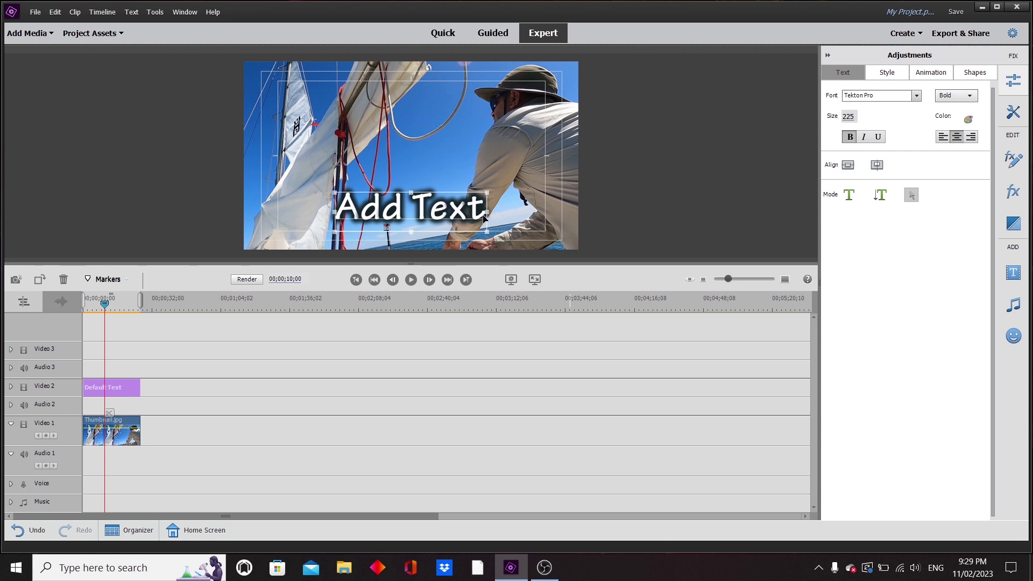
drag(487, 212, 546, 217)
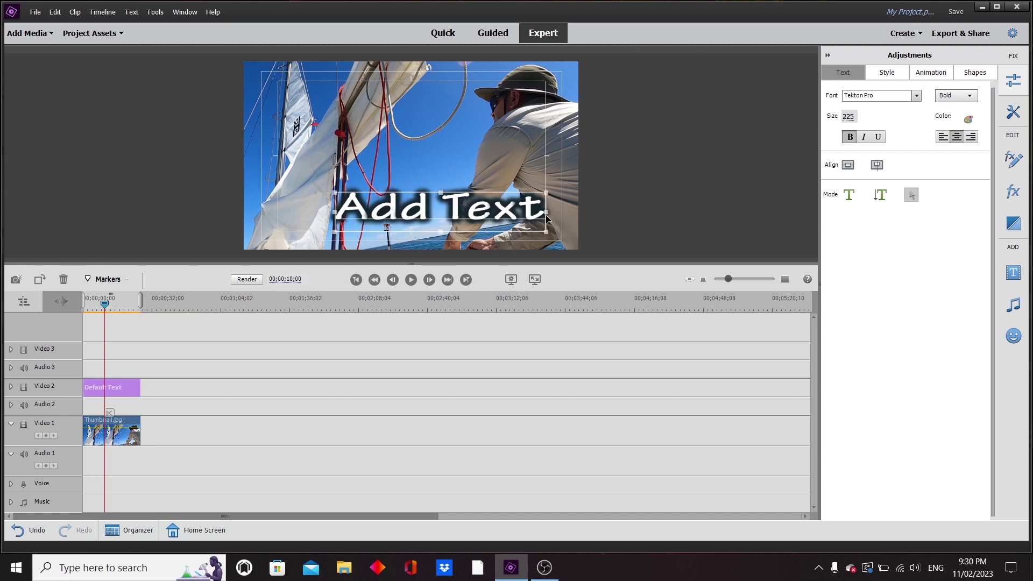
drag(334, 211, 275, 208)
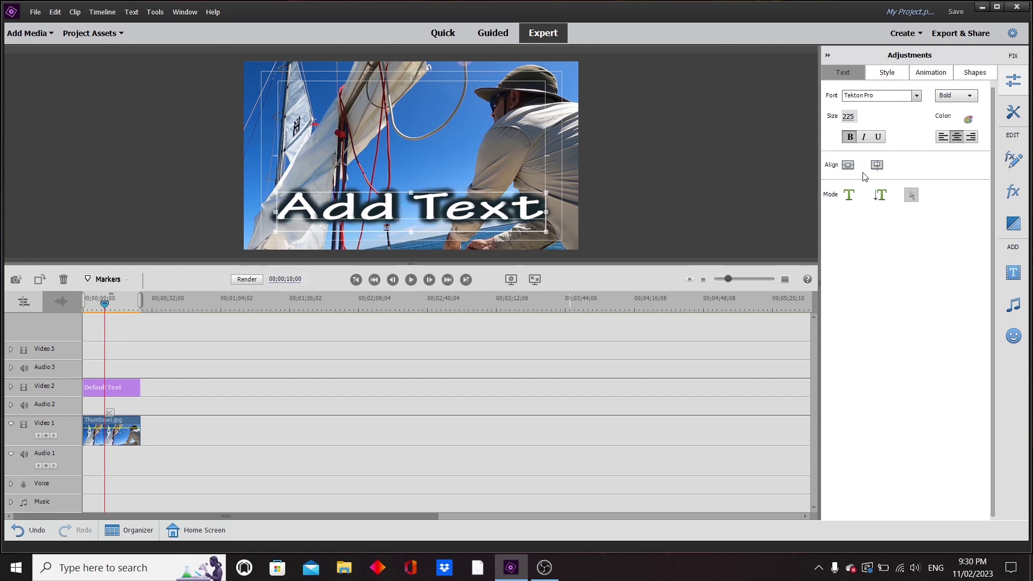
- Replace the title's placeholder text with "Australia Day 2023"
click(849, 195)
drag(275, 210, 562, 223)
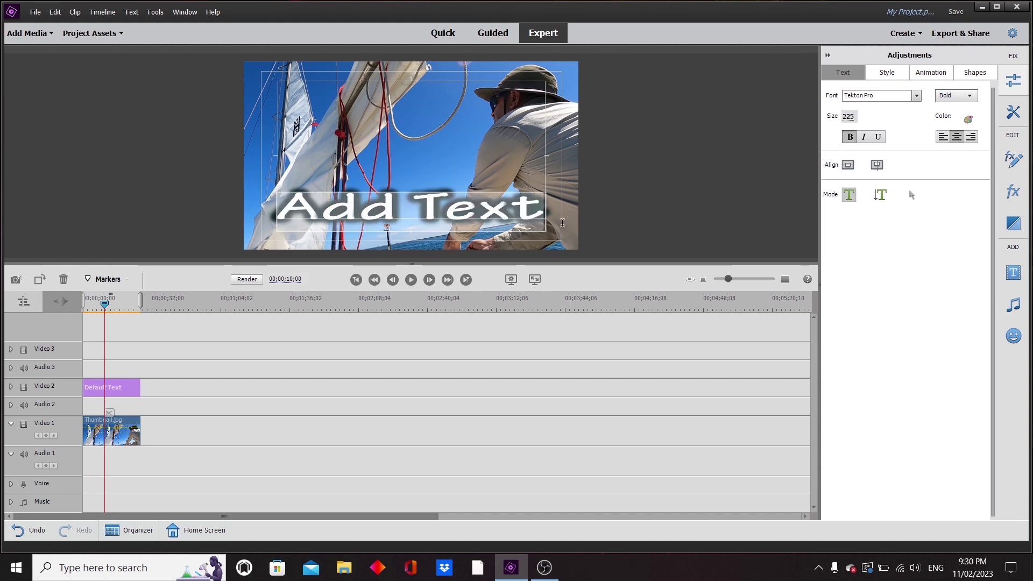
text(A)
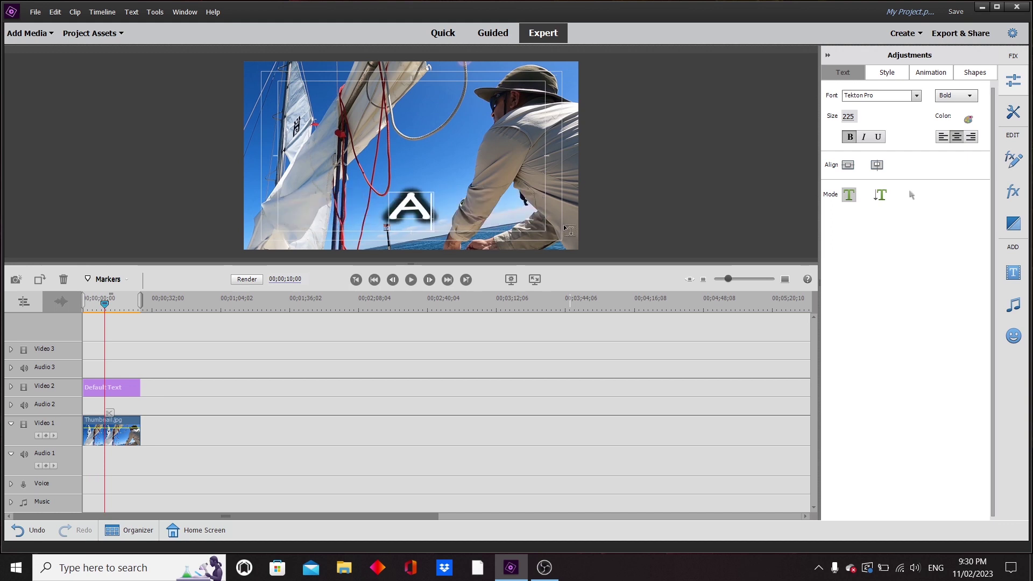
text(ustralia Day)
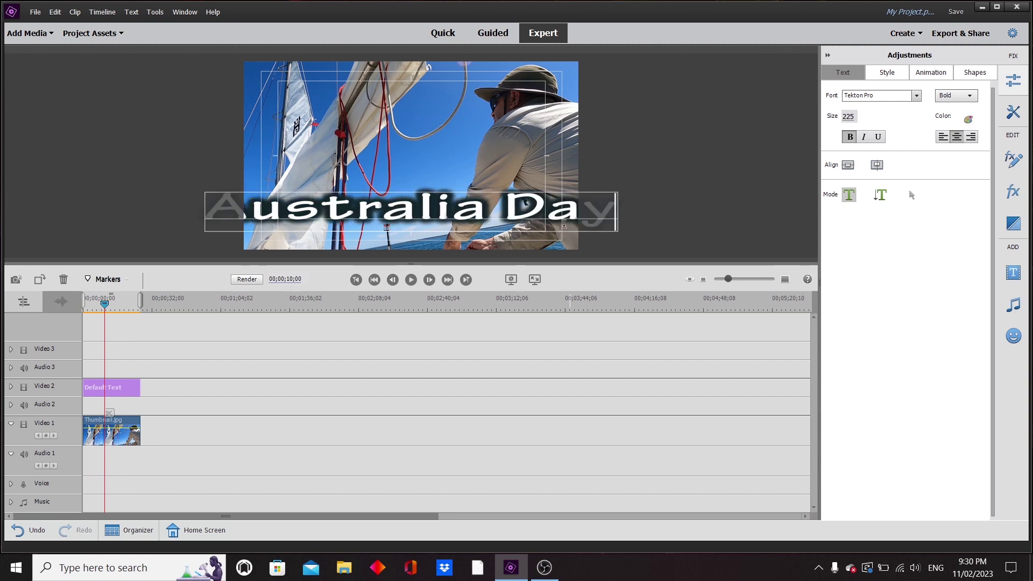
text( 2023)
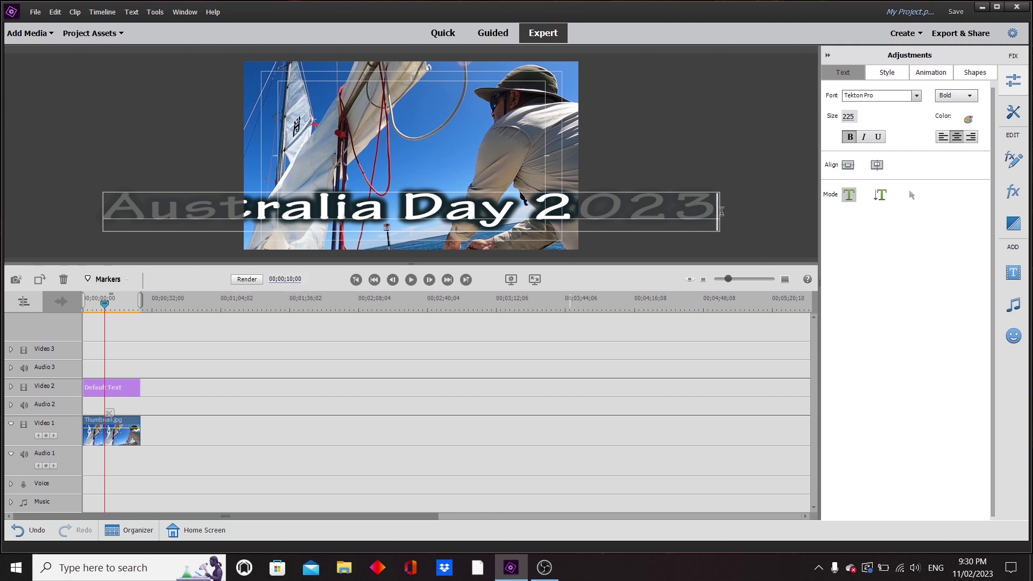
- Narrow the Australia Day 2023 title to fit between the inner safe margins and move it slightly lower
click(911, 195)
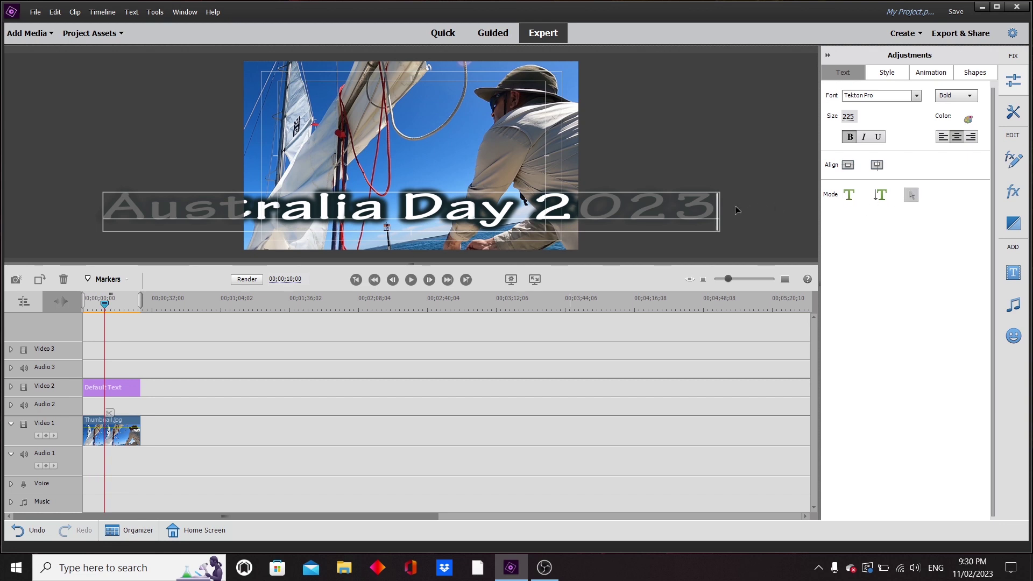
drag(719, 211, 550, 214)
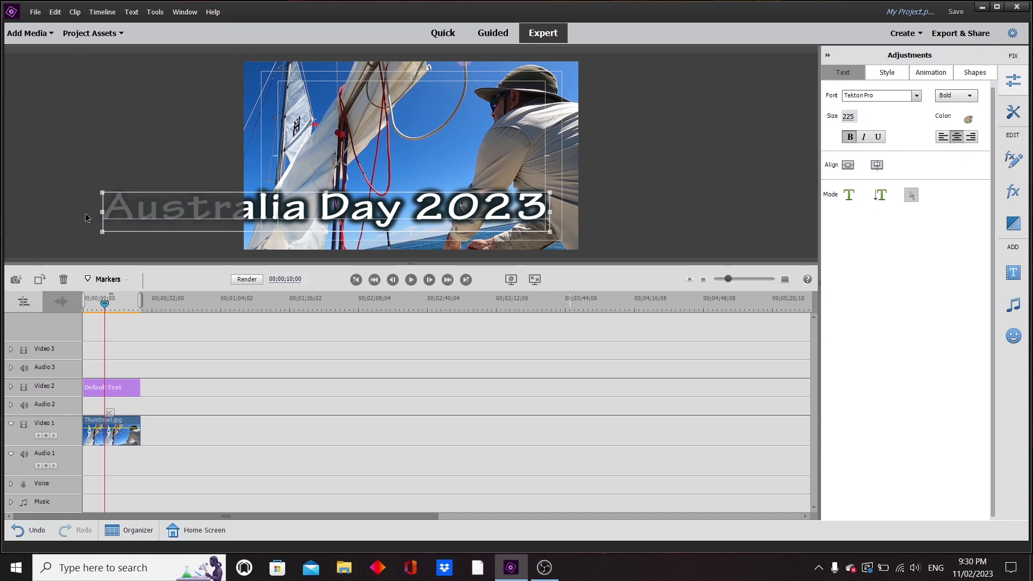
drag(101, 214, 279, 234)
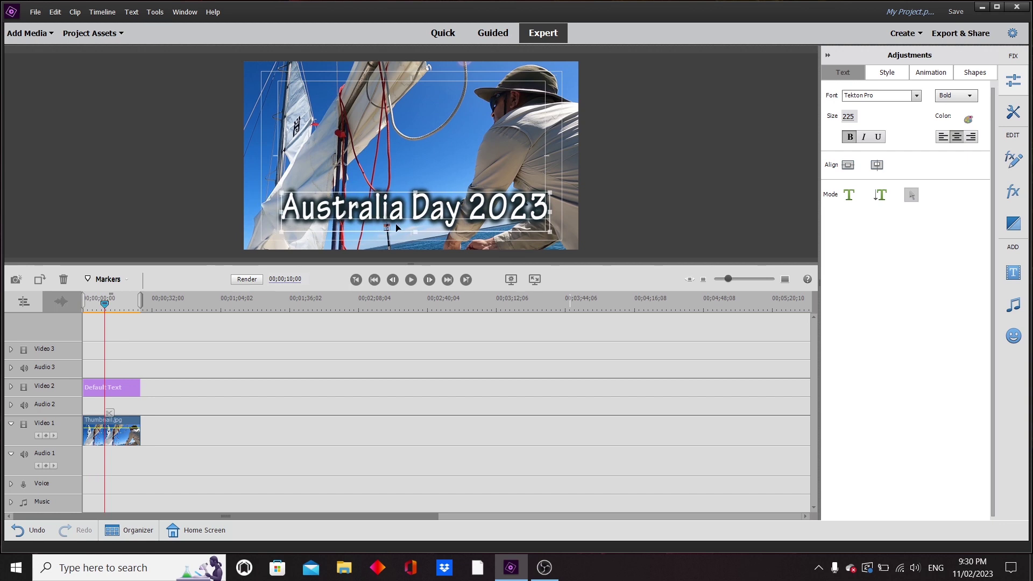
drag(421, 217, 422, 228)
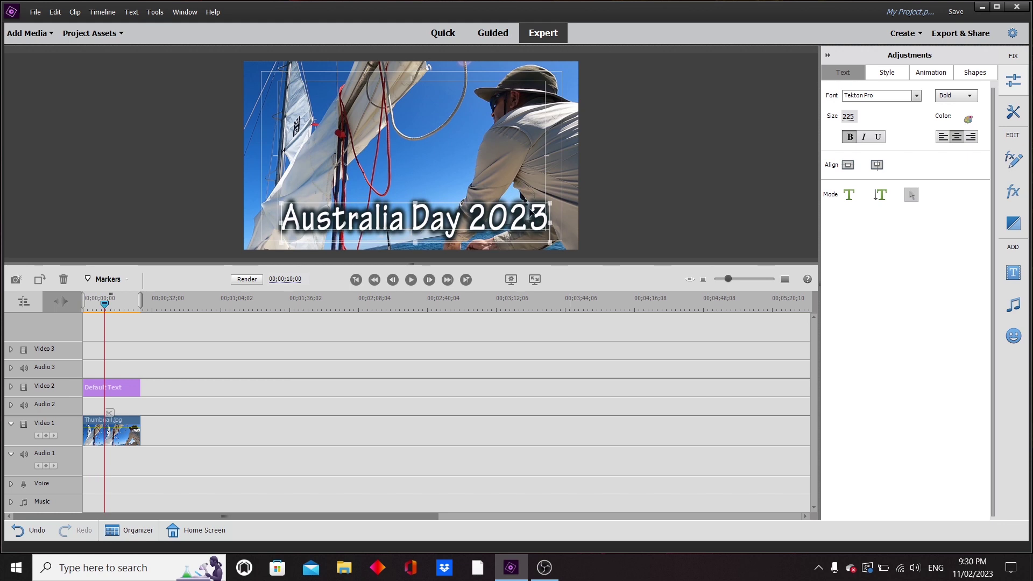
drag(552, 222, 552, 222)
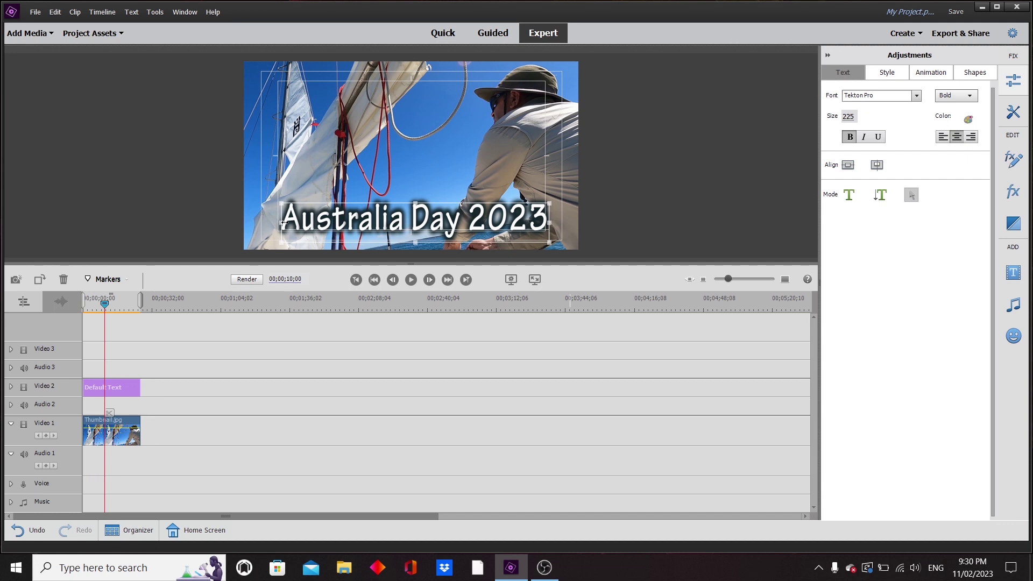
- Widen the Australia Day 2023 title slightly so its starting edge meets the inner safe margin, then deselect it
click(466, 156)
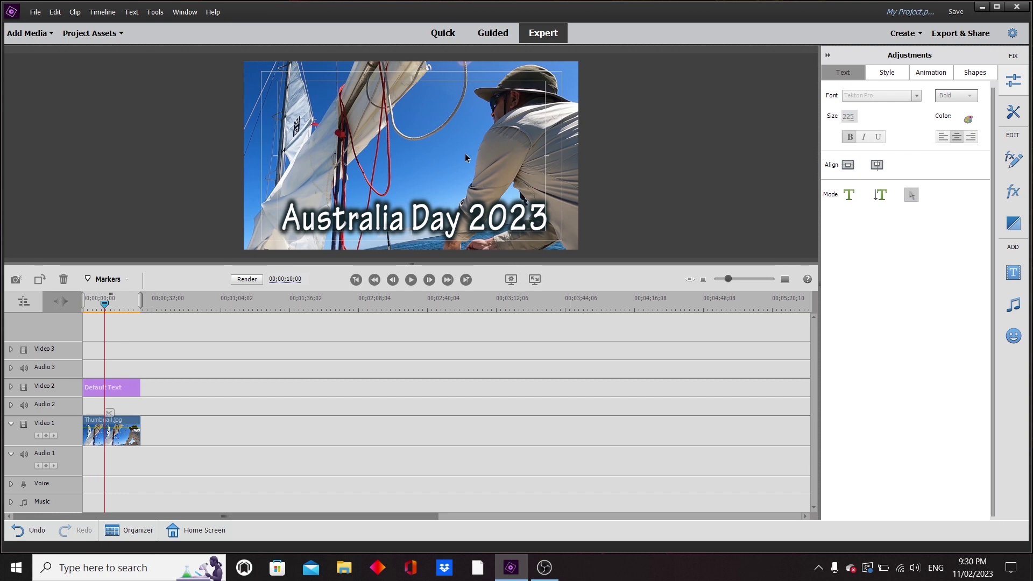
click(418, 215)
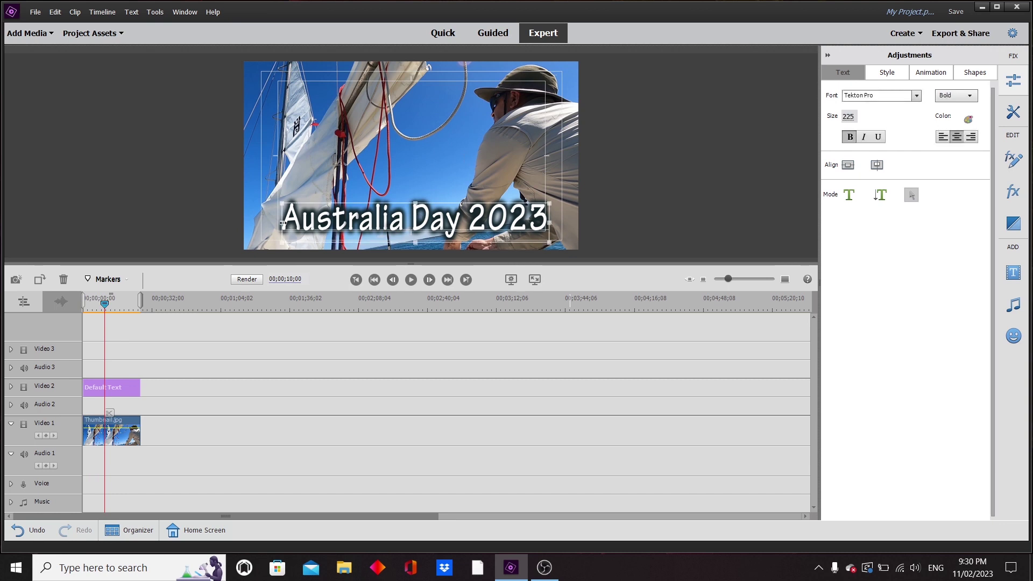
click(441, 128)
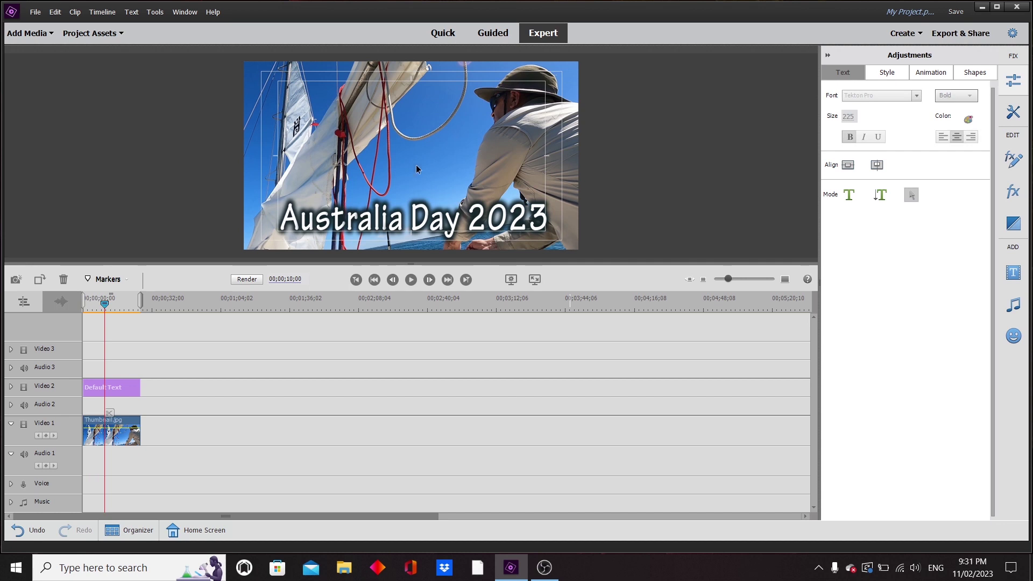
click(285, 218)
drag(282, 223, 280, 223)
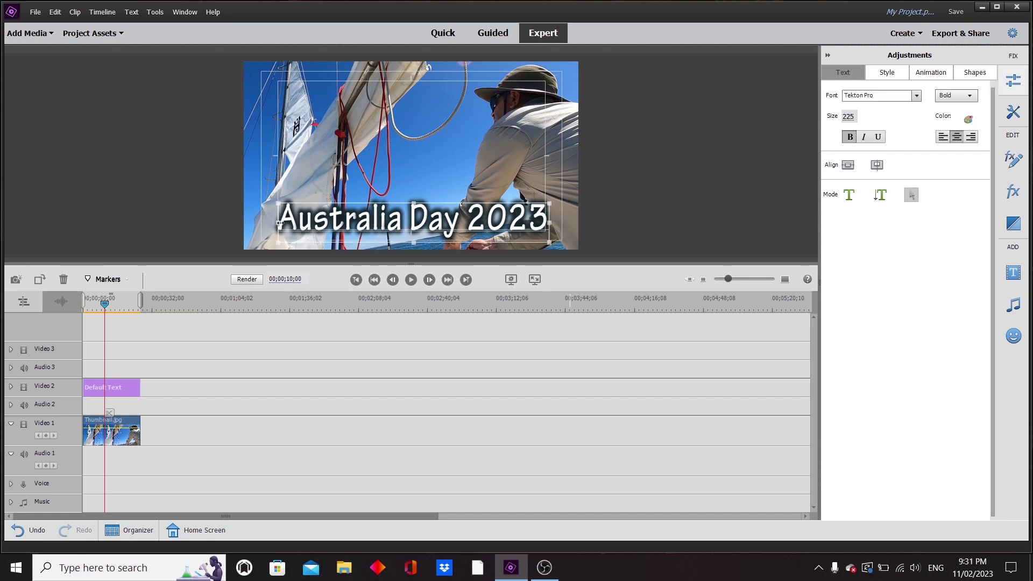
click(372, 165)
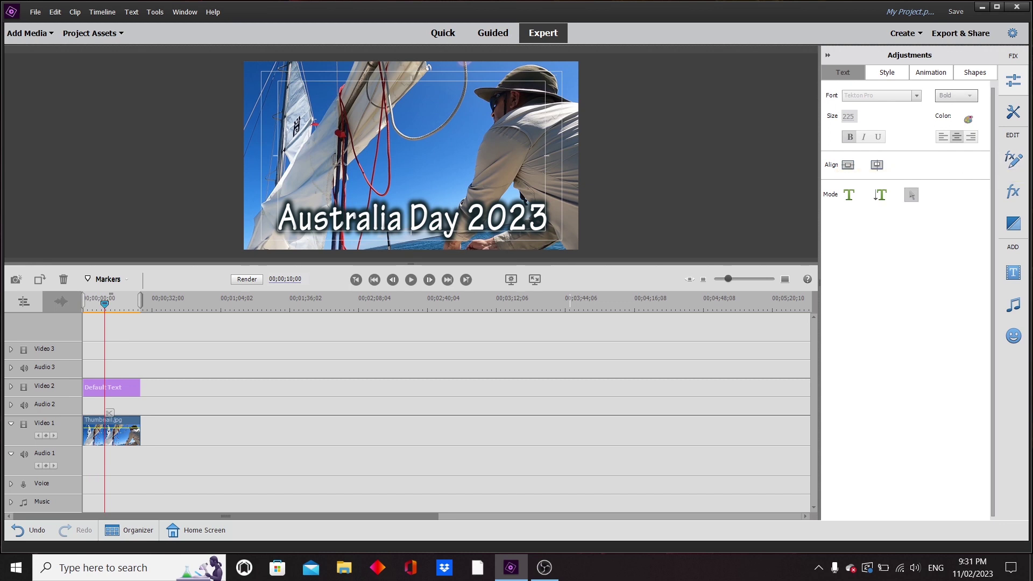
- Render the timeline and capture a freeze frame of the titled picture at 00;00;11;15
click(249, 278)
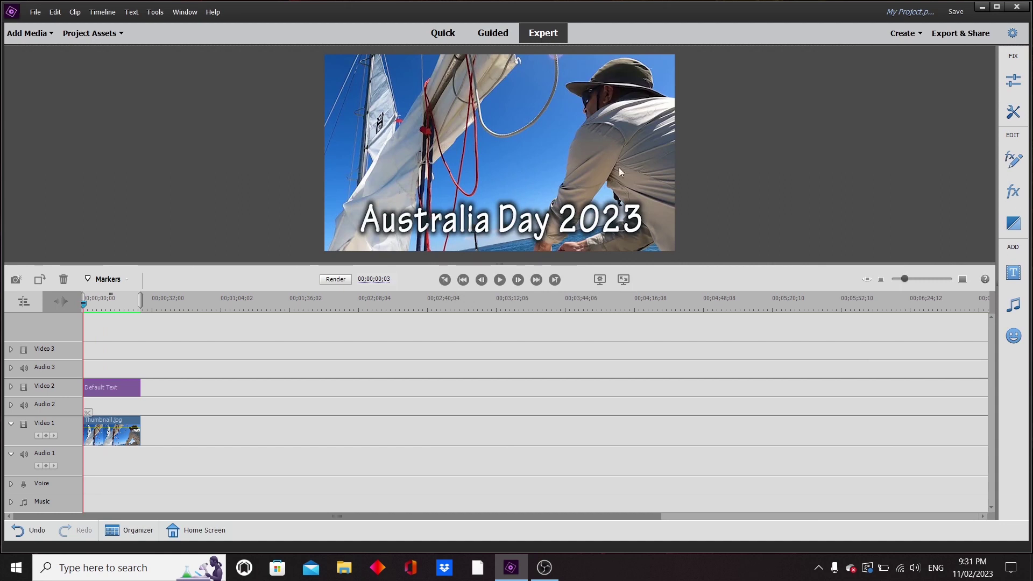
click(108, 307)
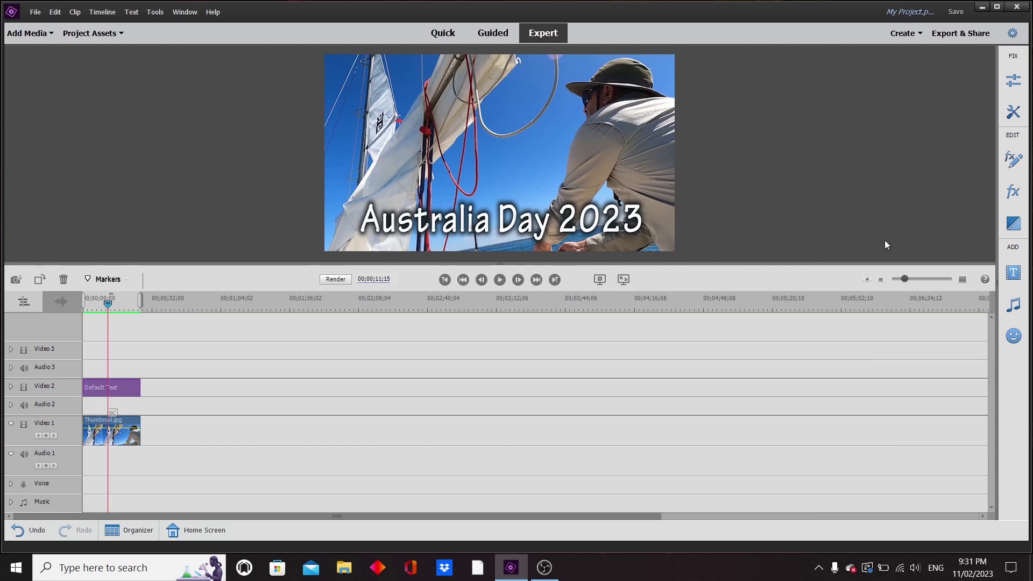
click(1013, 112)
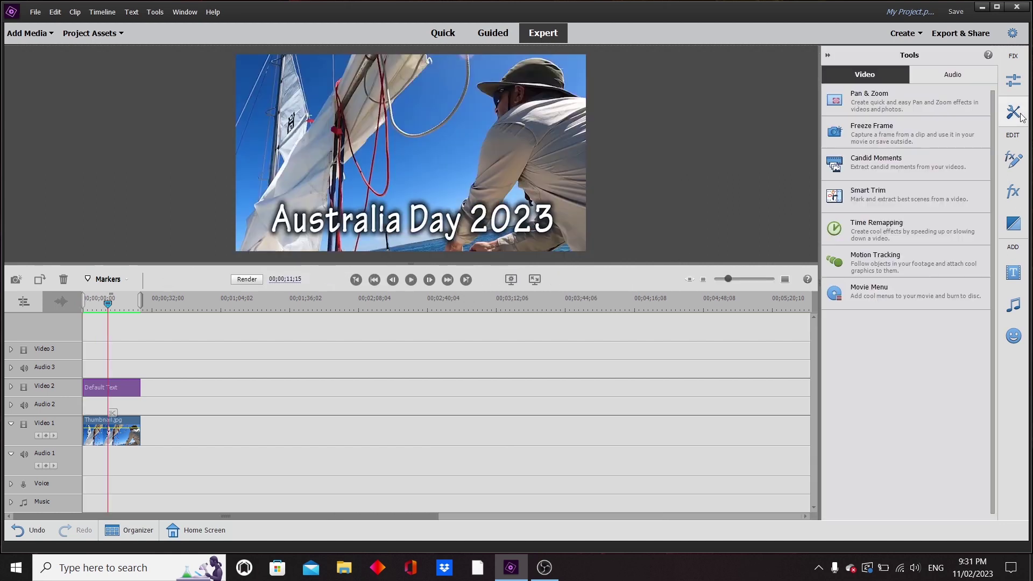
click(881, 138)
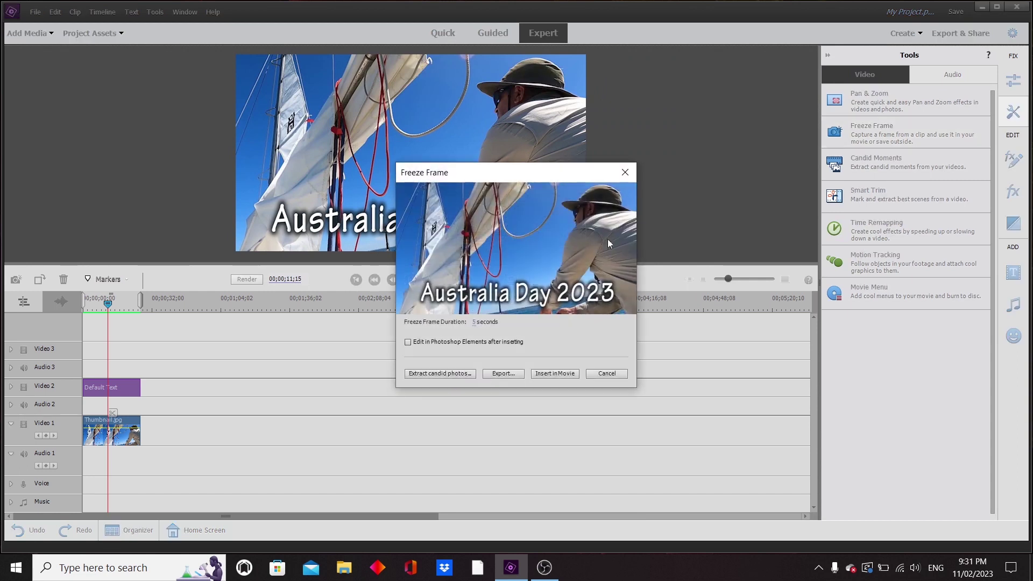
- Export the freeze frame as a JPEG named Thumbnail in the Keeping it Real - Ep 26 folder, replacing the existing file
click(503, 374)
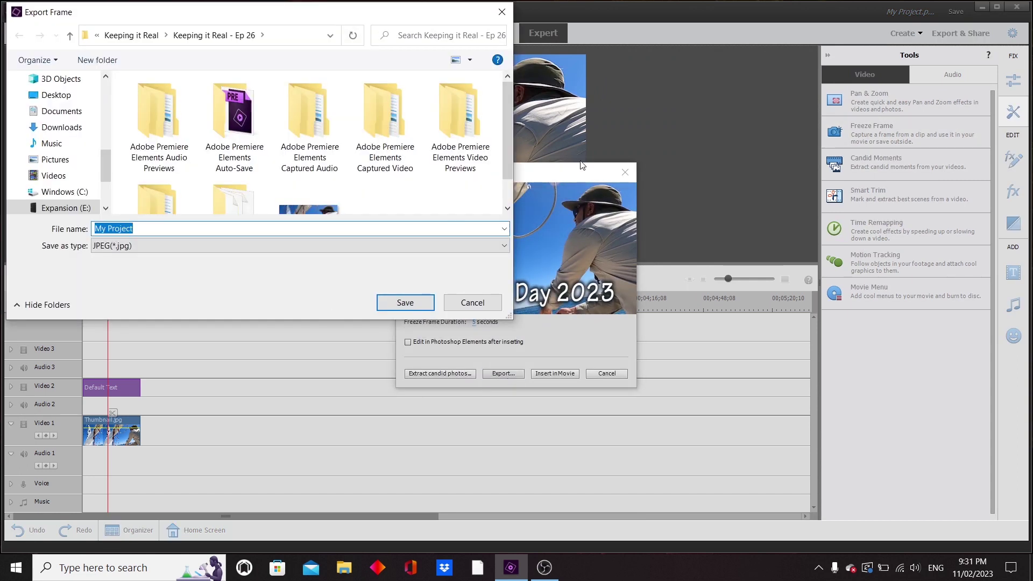
scroll(508, 156, down, 2)
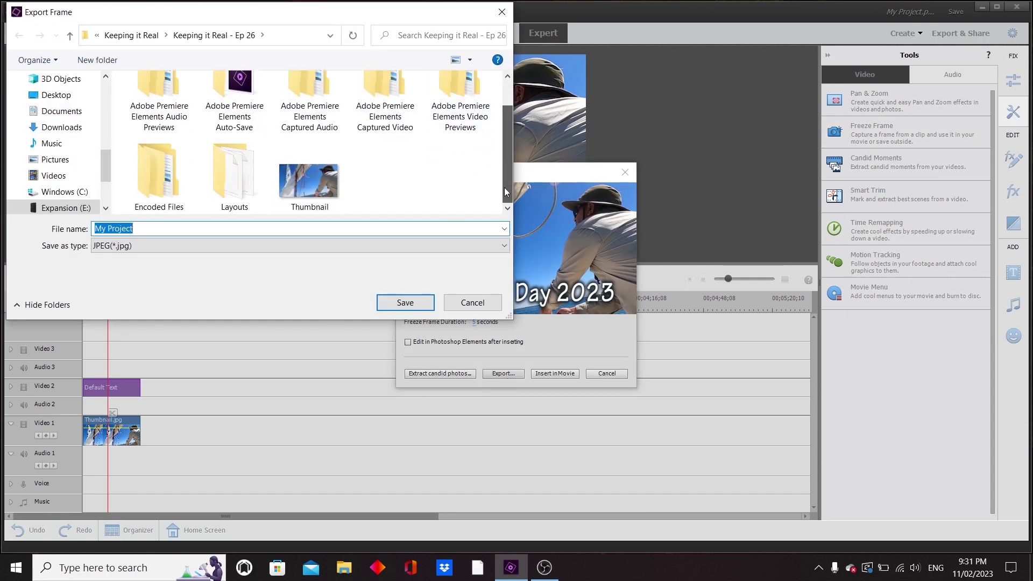
click(311, 191)
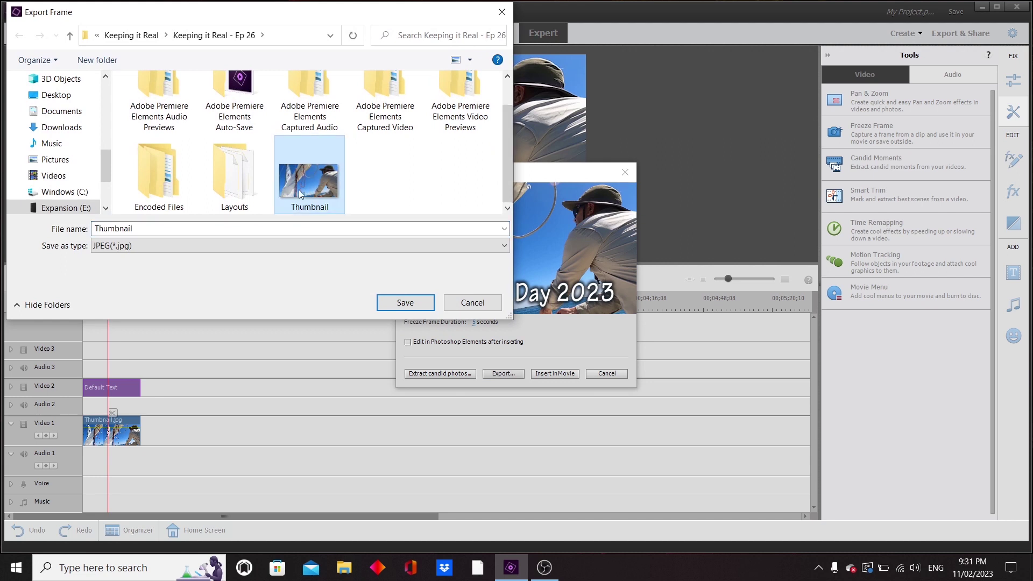
click(395, 306)
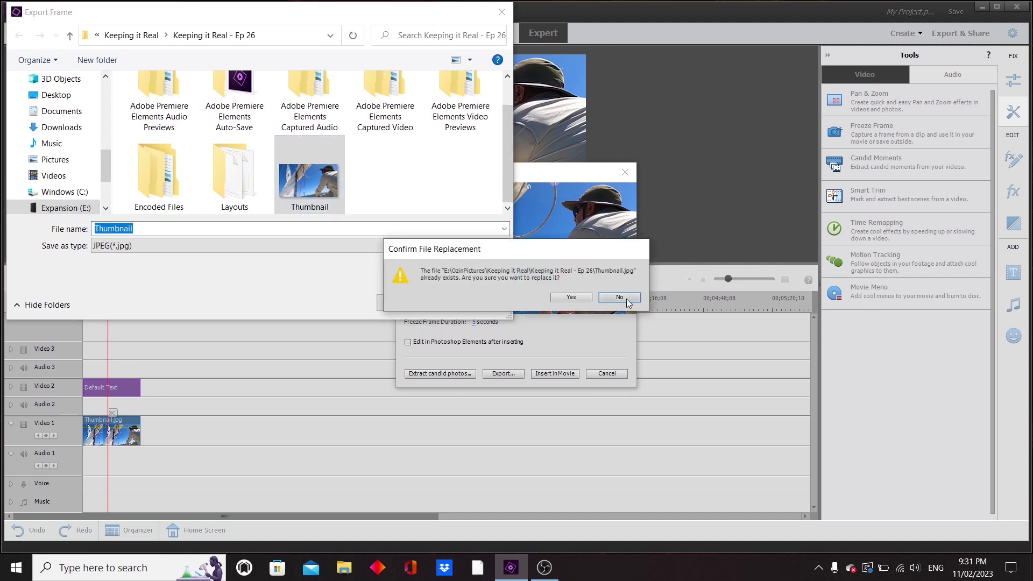
click(576, 297)
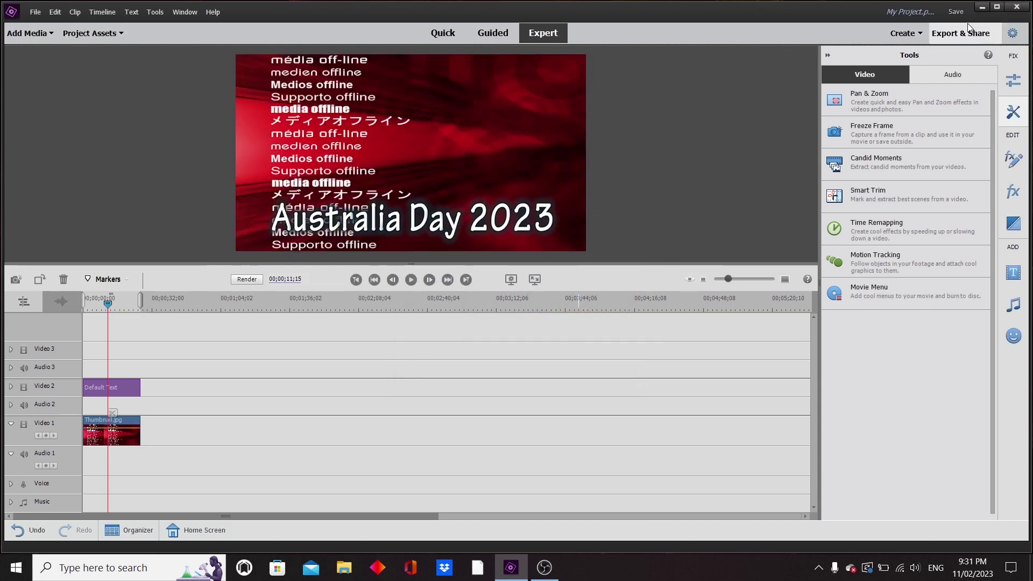
- Switch to File Explorer and open the Thumbnail image from OzinPictures > Keeping it Real > Keeping it Real - Ep 26 on the Expansion (E:) drive
click(342, 569)
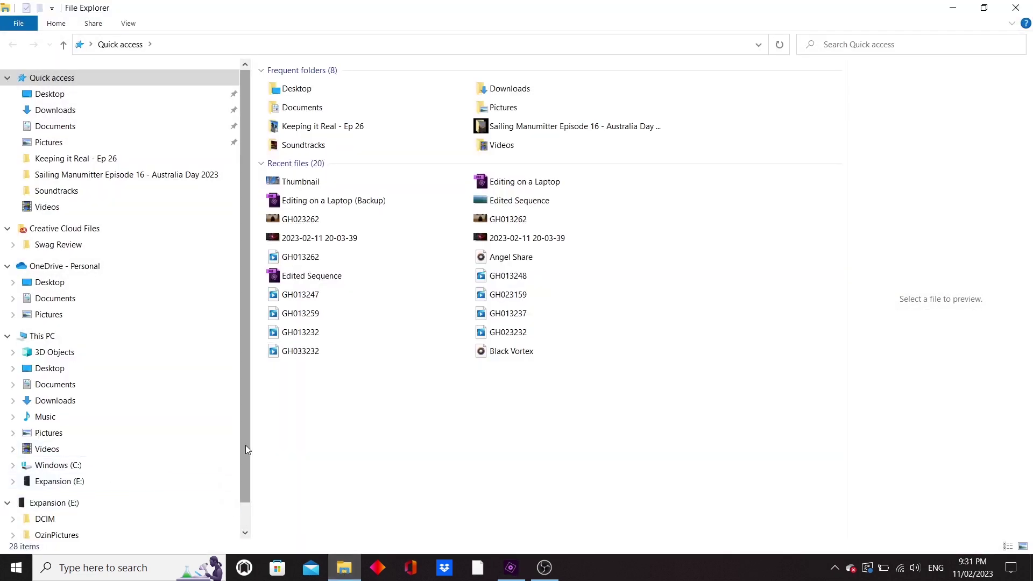
scroll(246, 449, down, 1)
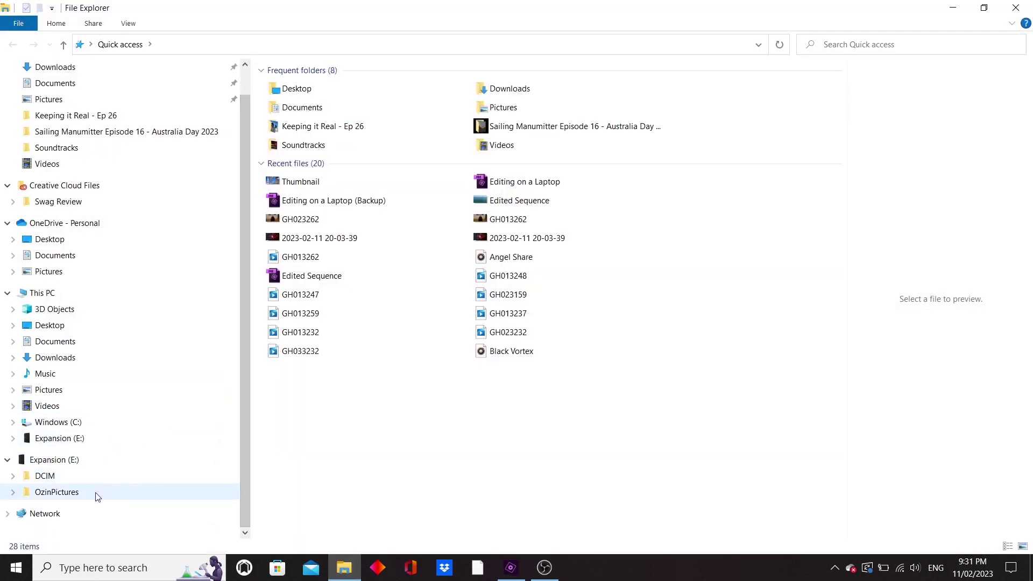
click(97, 492)
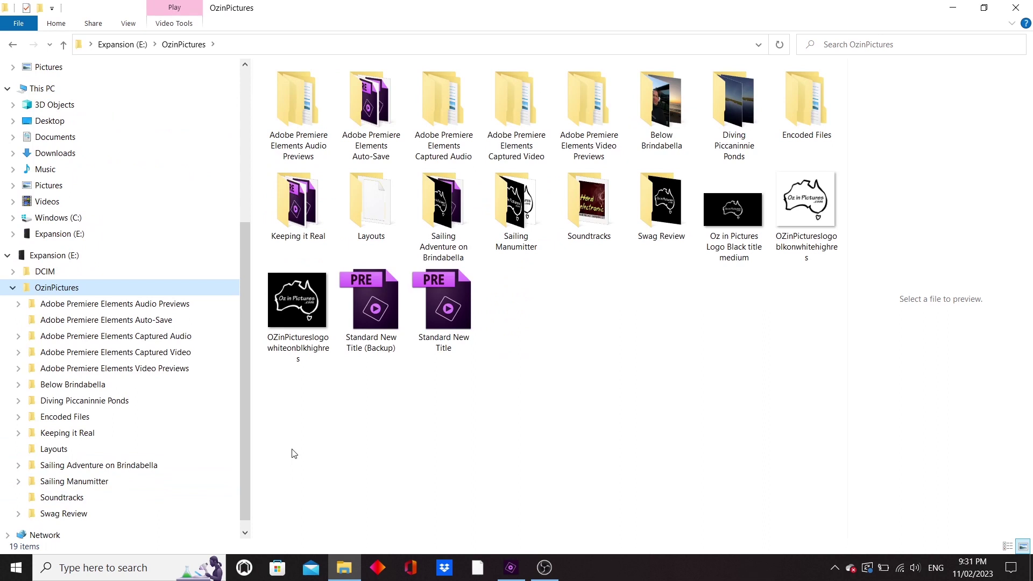
double_click(314, 226)
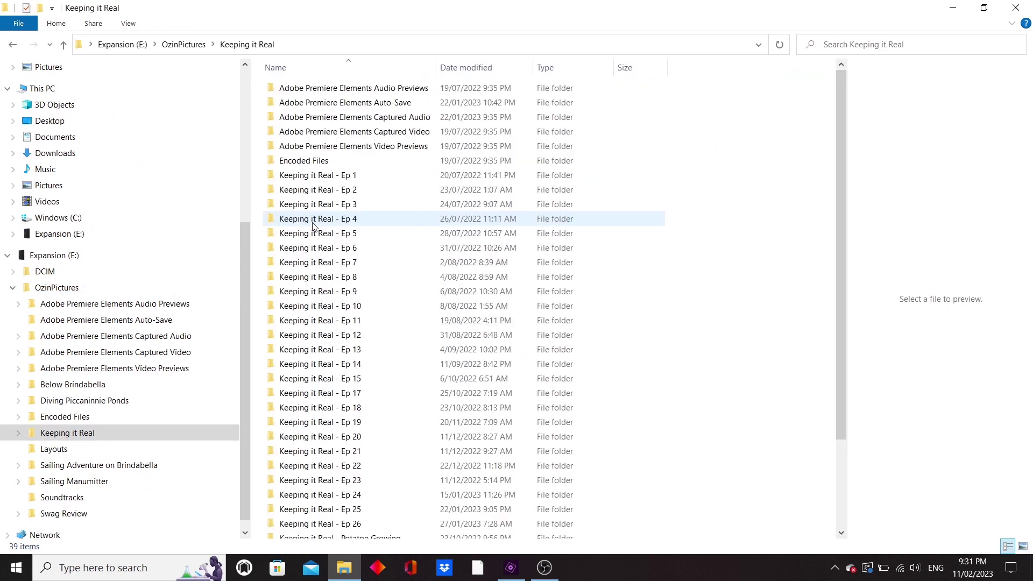
double_click(372, 524)
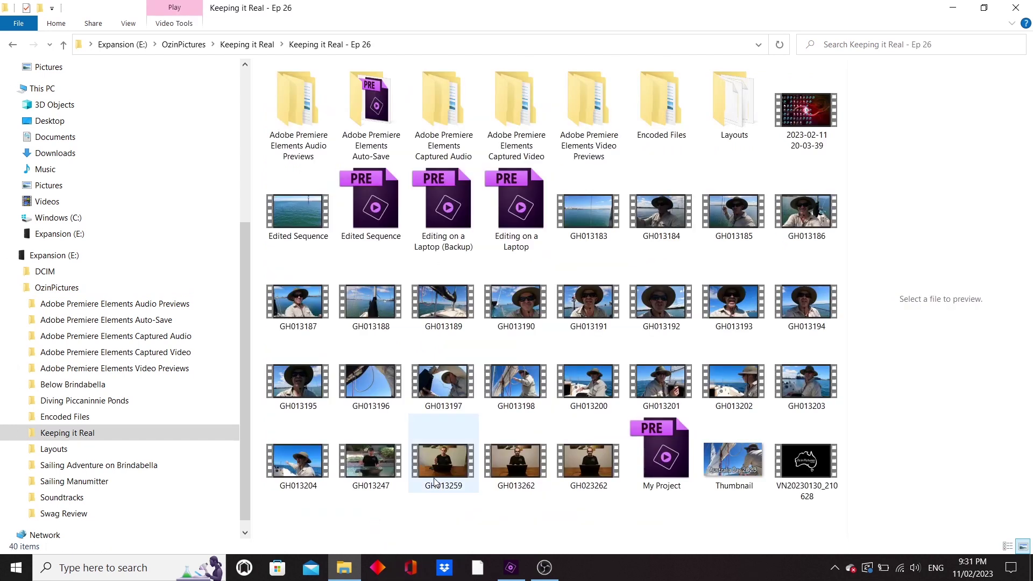
double_click(735, 478)
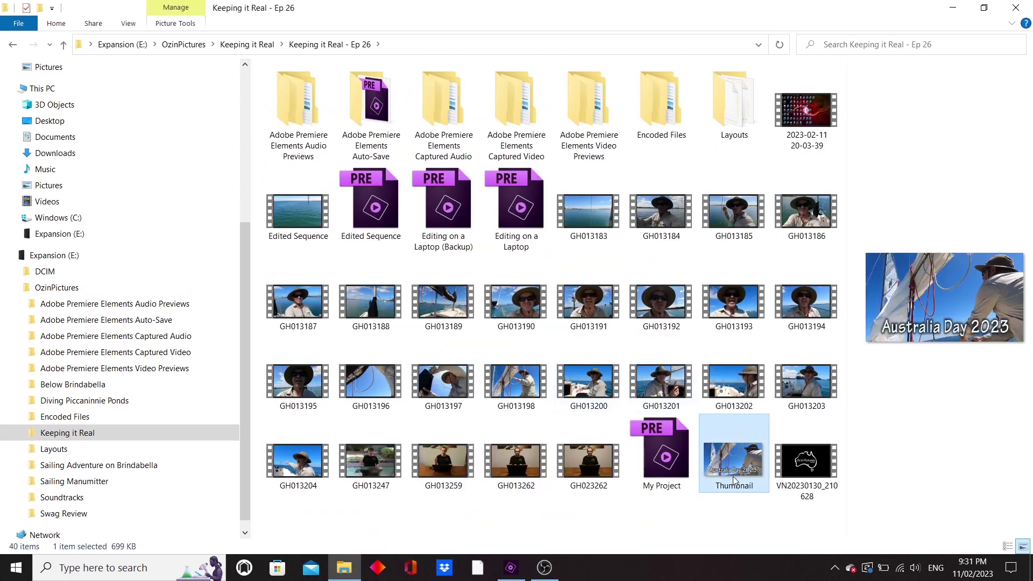